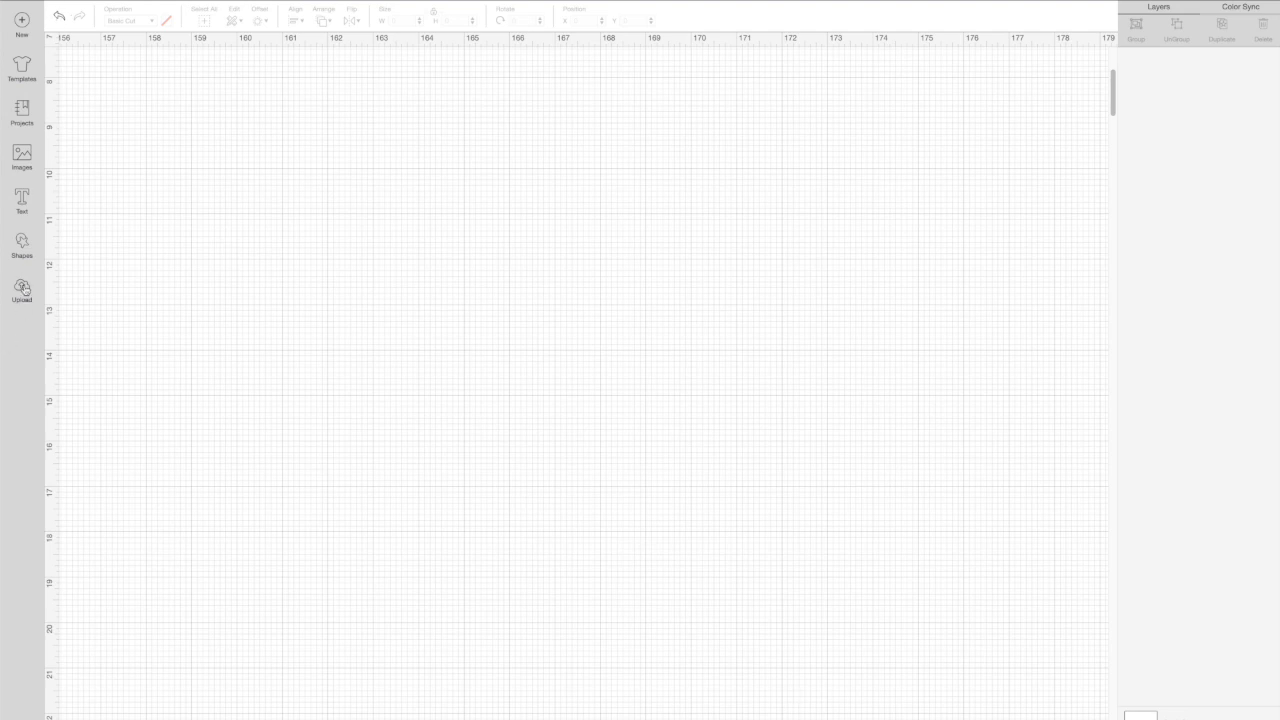
Search the image library for "goofy" and insert the purchased full-body walking Goofy image onto the canvas.
left_click(22, 158)
key("Return")
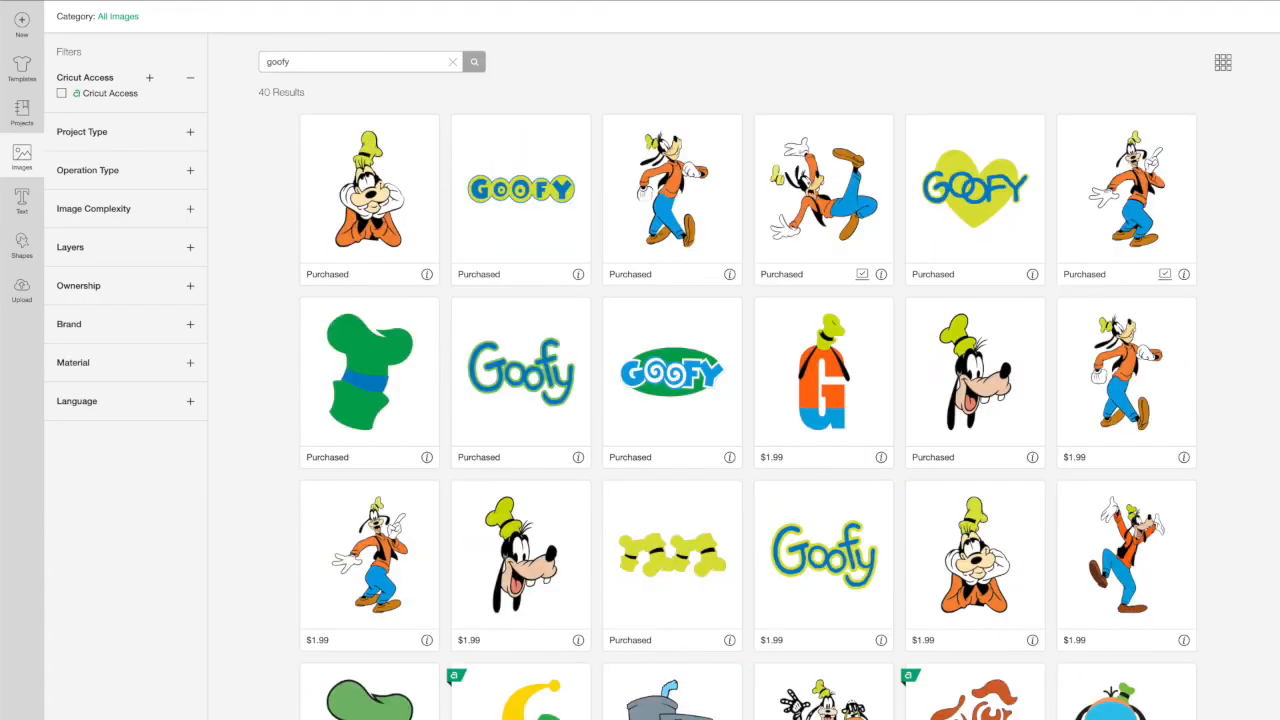
left_click(708, 196)
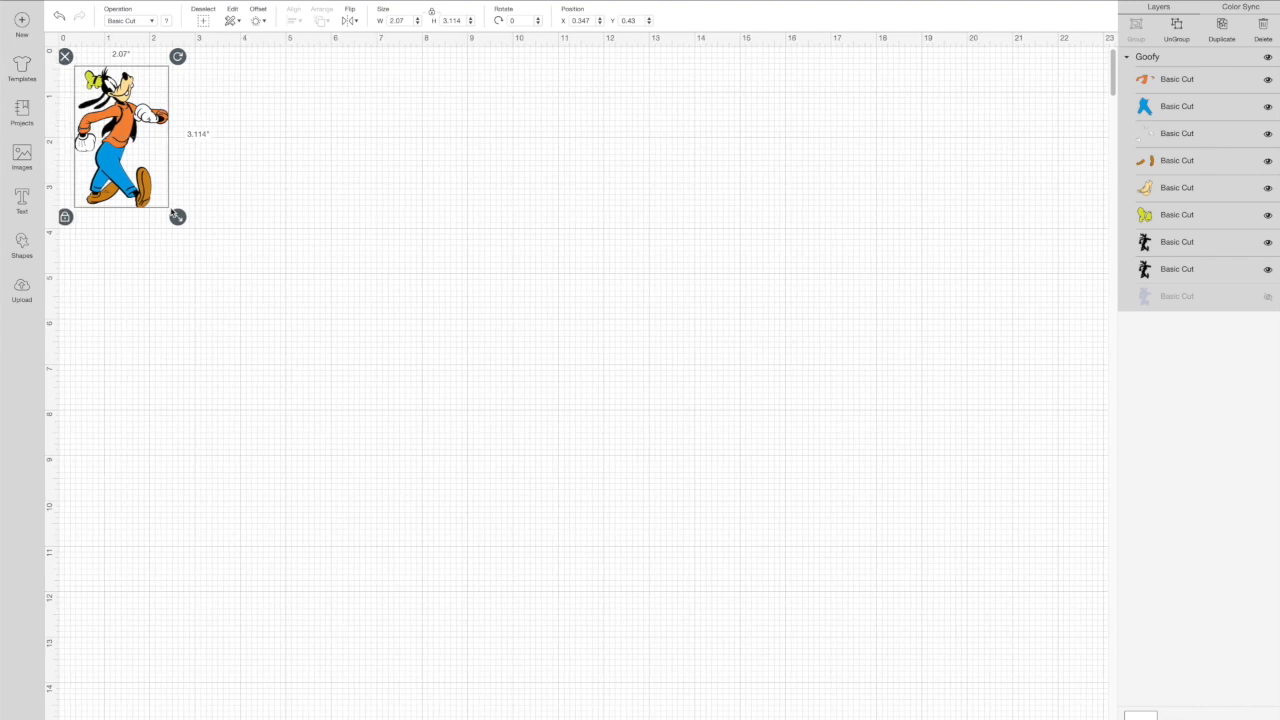
Enlarge the Goofy image proportionally to about 20.1 inches wide and 30.2 inches high.
left_click_drag(177, 217, 594, 557)
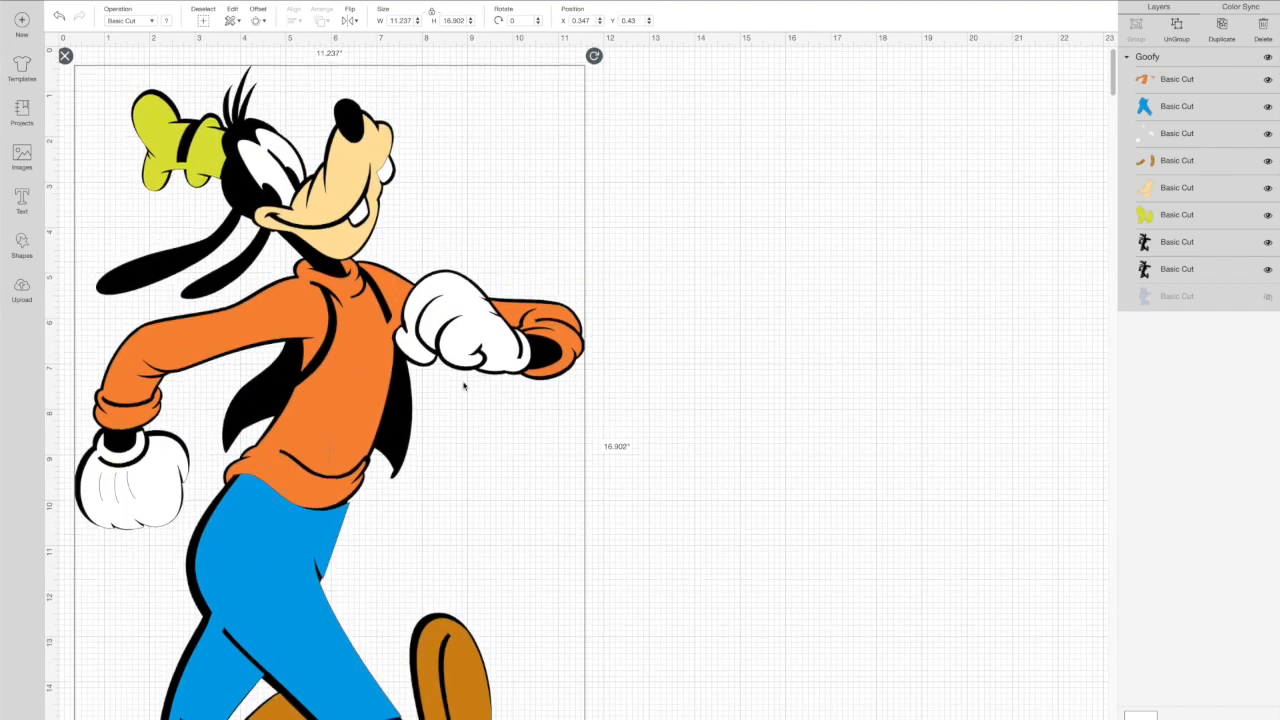
scroll(466, 386, "down", 3)
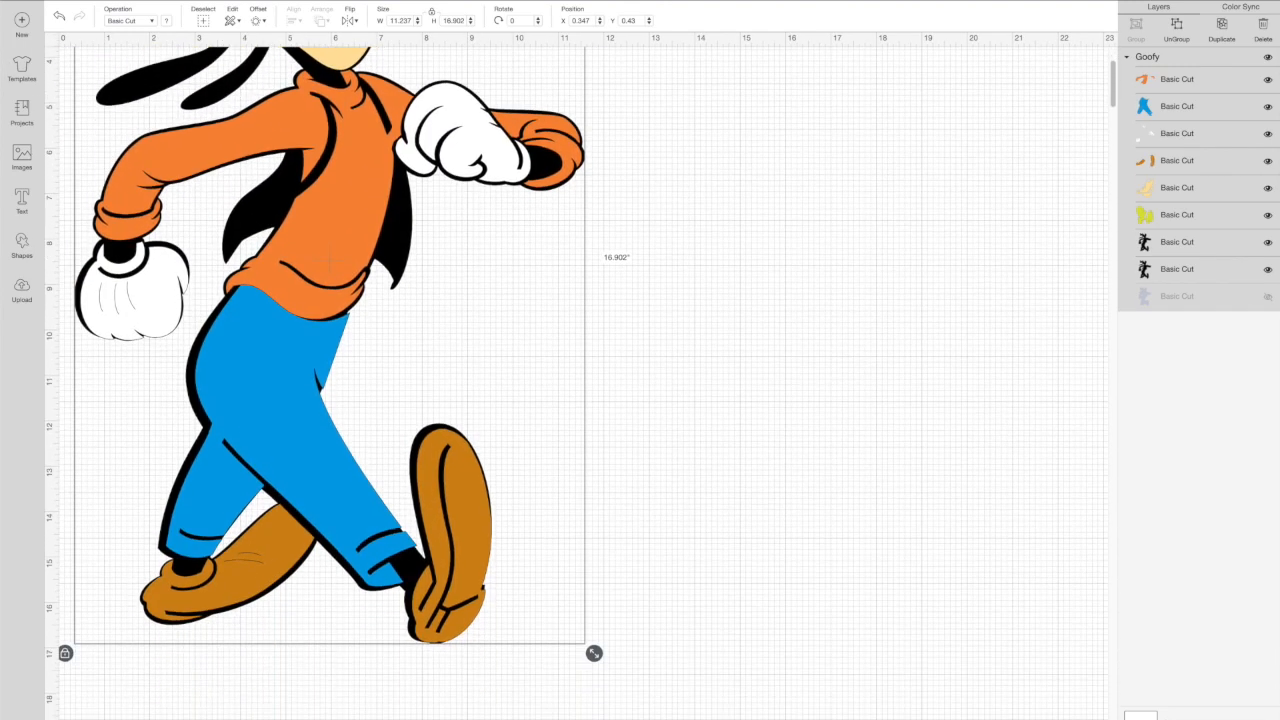
scroll(466, 386, "down", 5)
left_click_drag(331, 449, 535, 711)
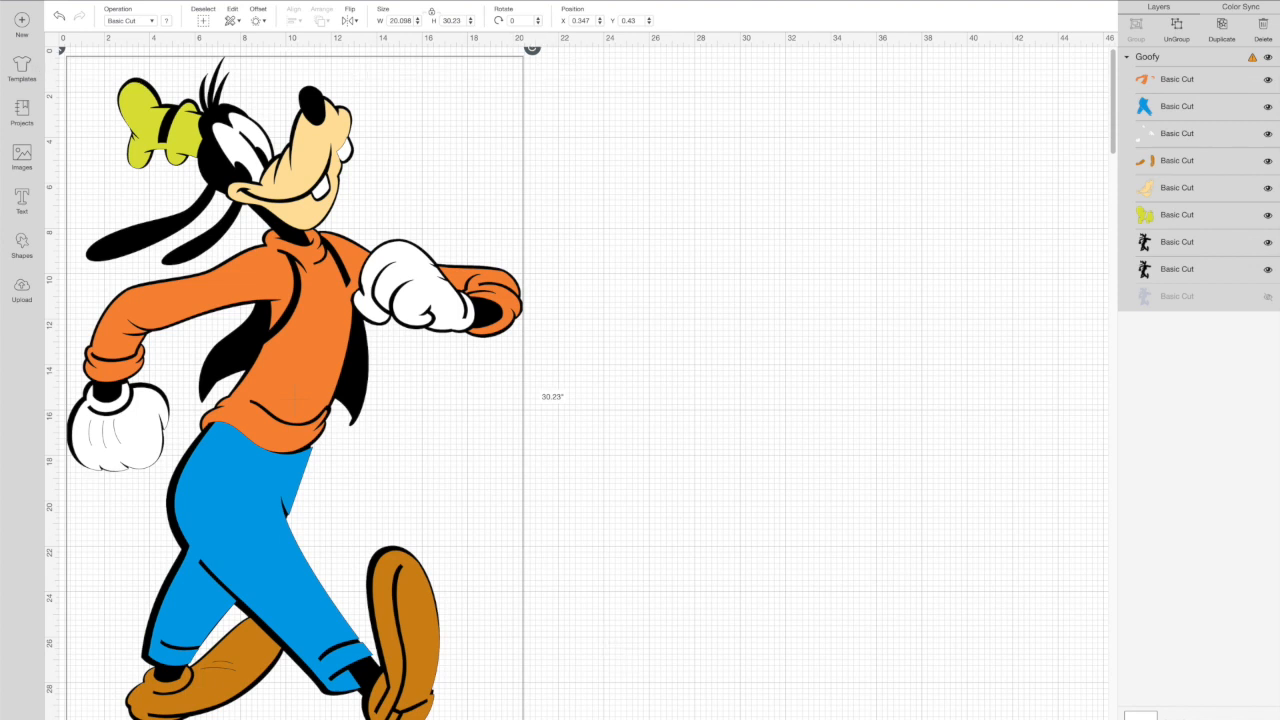
Move the enlarged Goofy image down and across, away from the canvas's upper corner.
scroll(295, 398, "right", 1)
left_click_drag(284, 386, 358, 401)
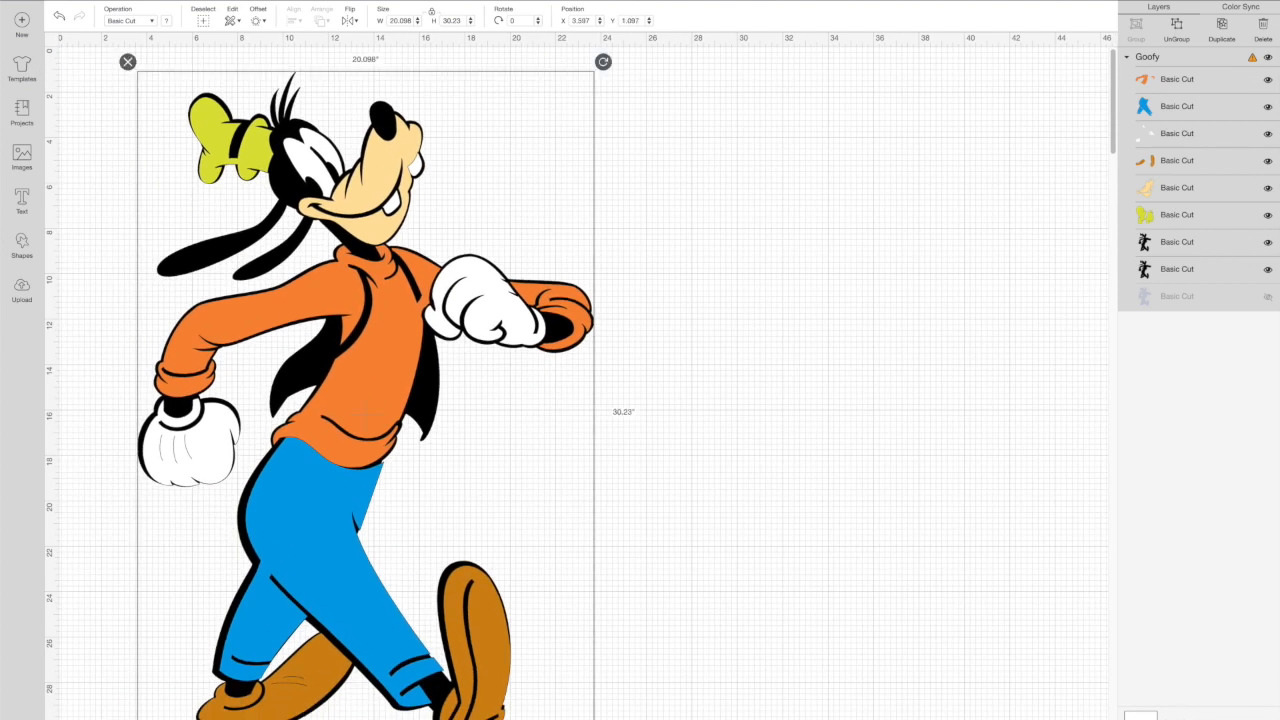
scroll(366, 413, "down", 2)
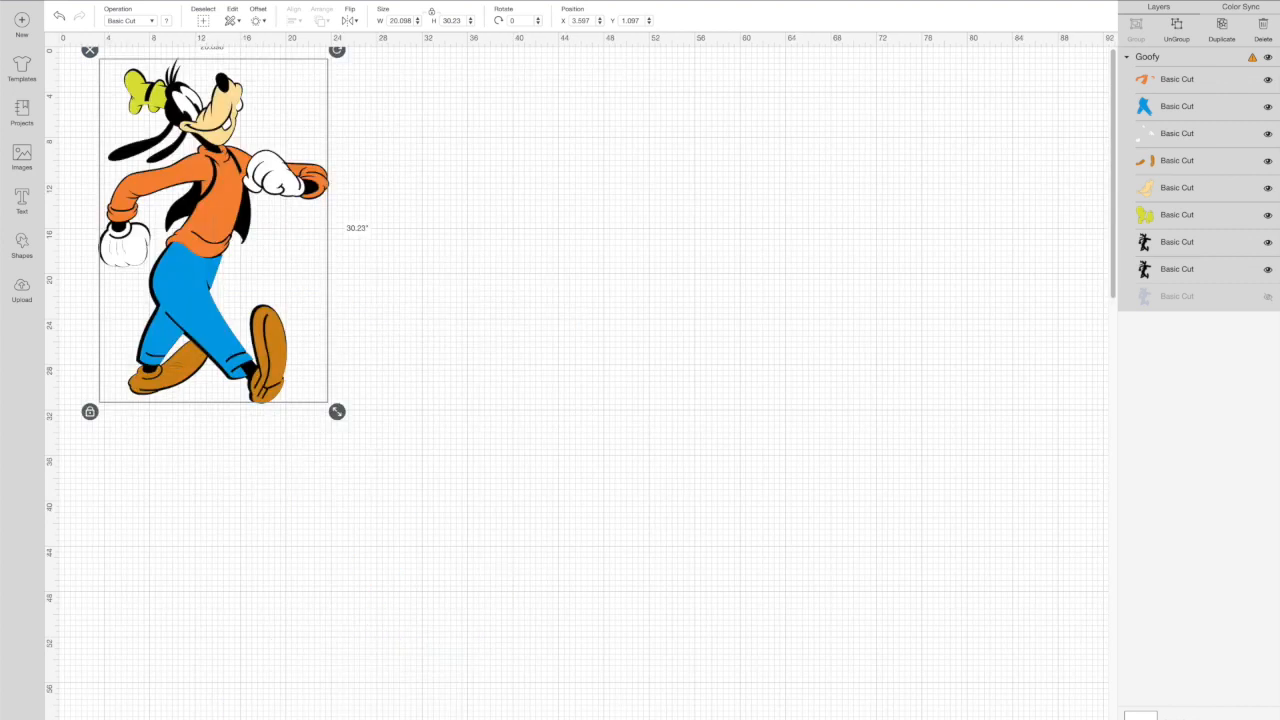
left_click_drag(250, 300, 312, 357)
Ungroup the Goofy image and move its orange shirt, blue pants and brown shoes onto the empty canvas beside the figure.
left_click(1177, 30)
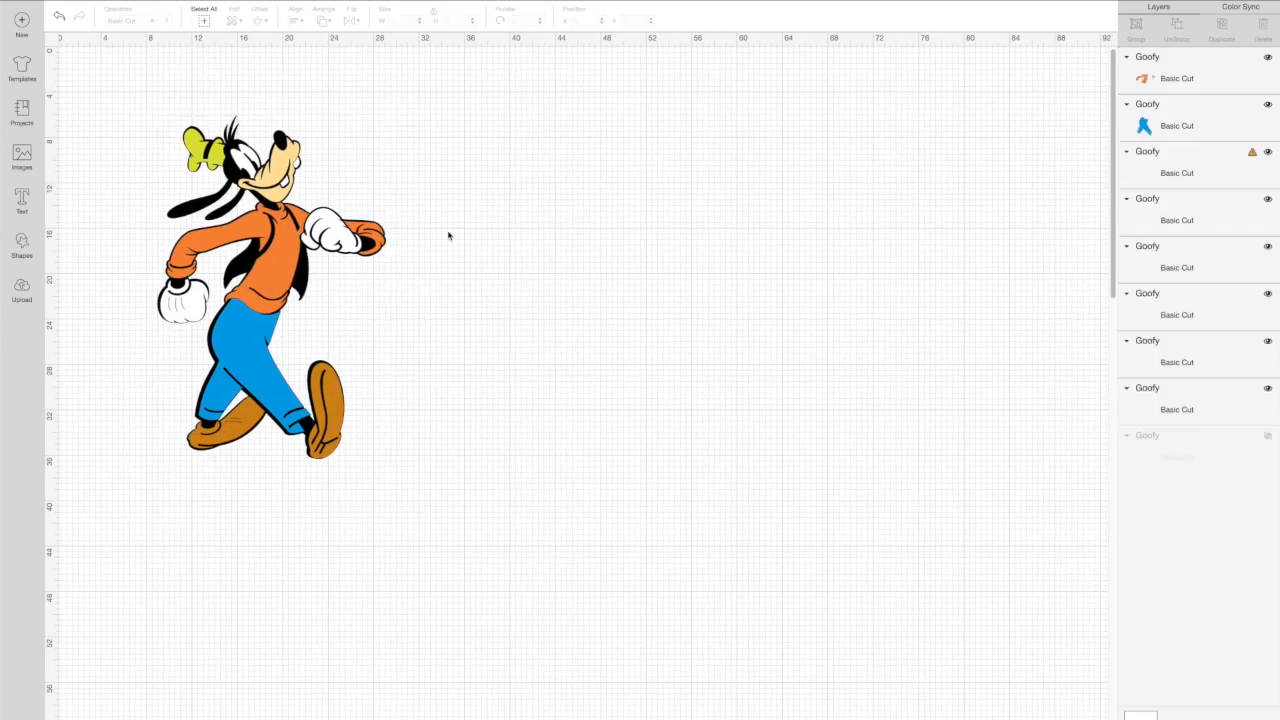
left_click(271, 269)
left_click_drag(271, 269, 600, 179)
left_click_drag(252, 376, 589, 323)
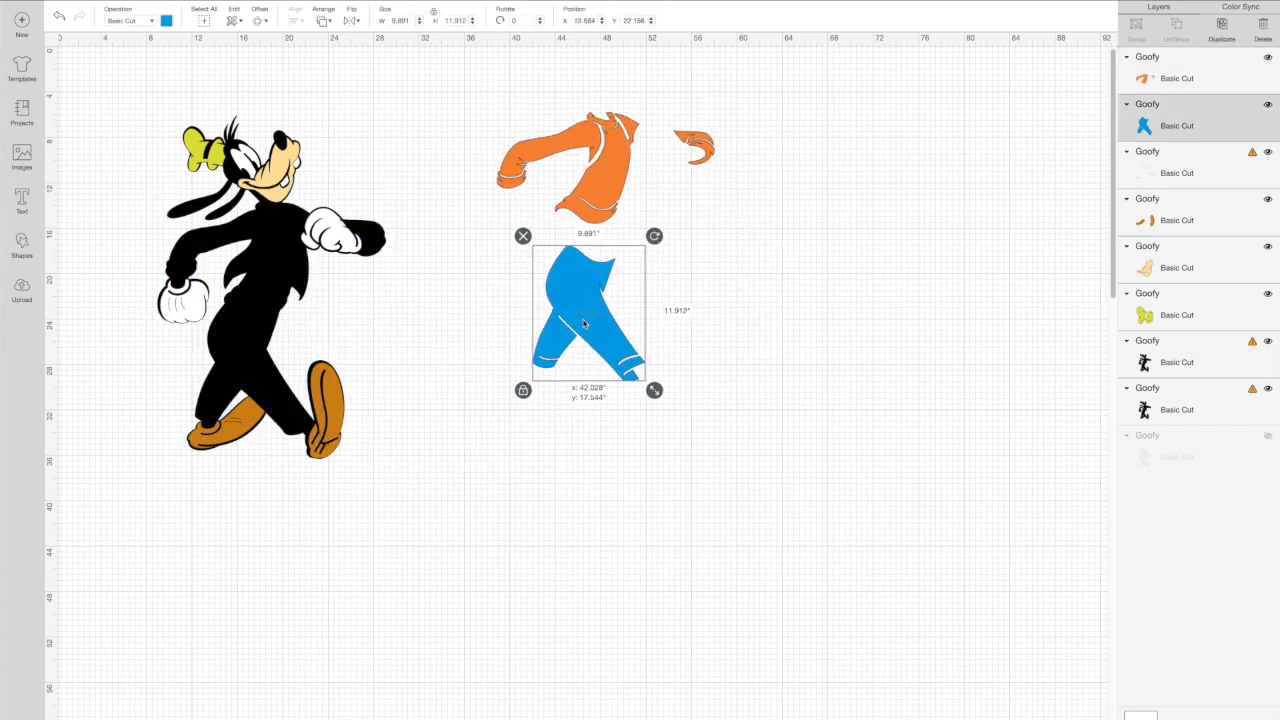
left_click_drag(312, 430, 637, 498)
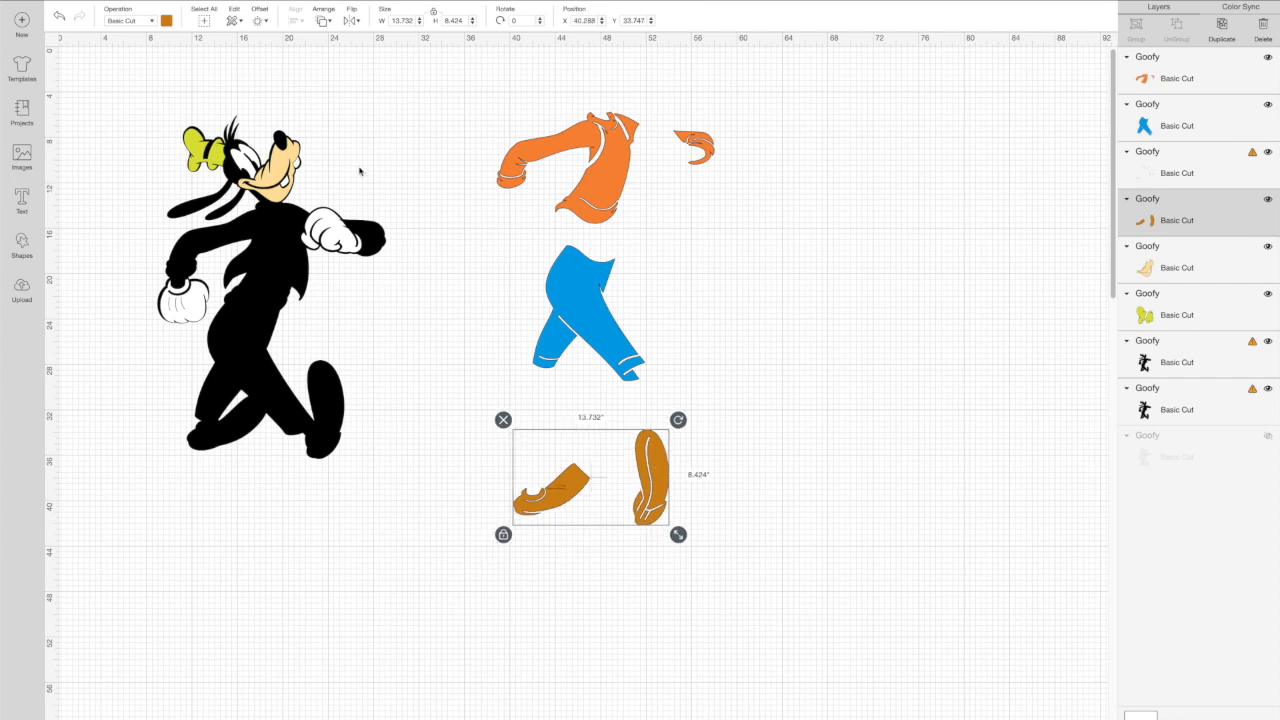
Move the white glove and eye pieces, the tan face and the green hat off the black silhouette.
left_click_drag(340, 232, 748, 321)
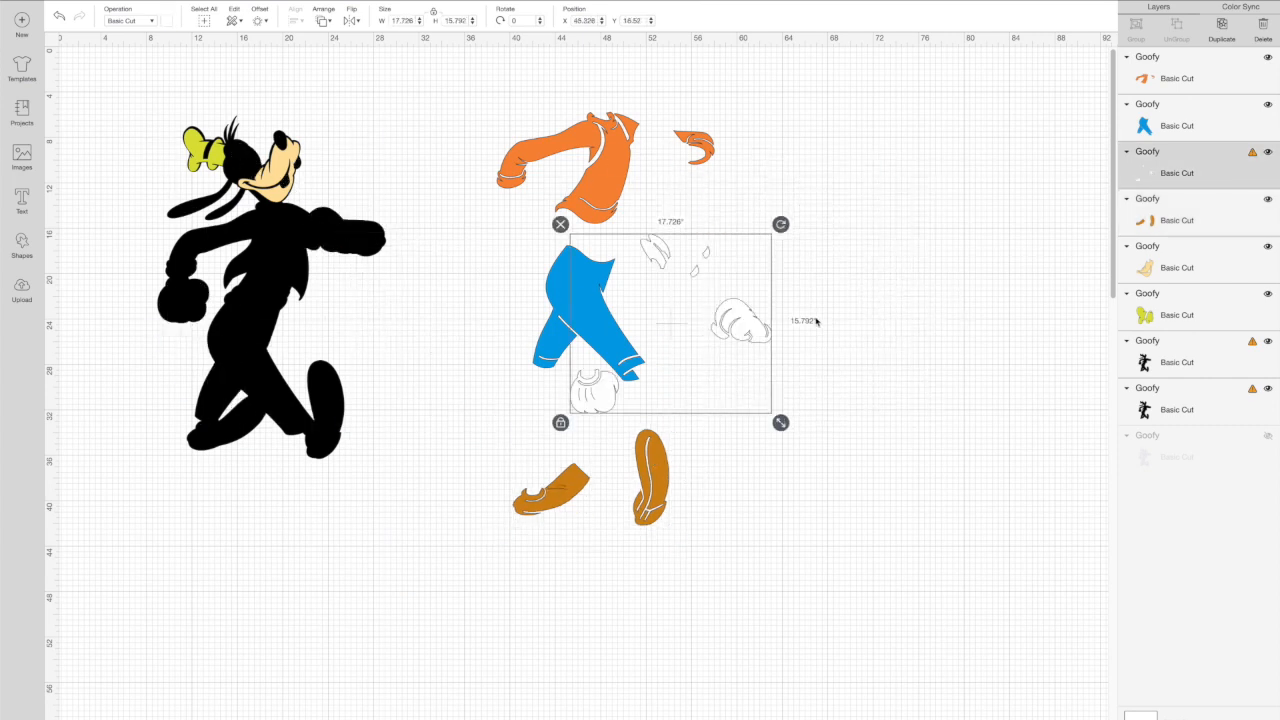
left_click_drag(280, 170, 743, 145)
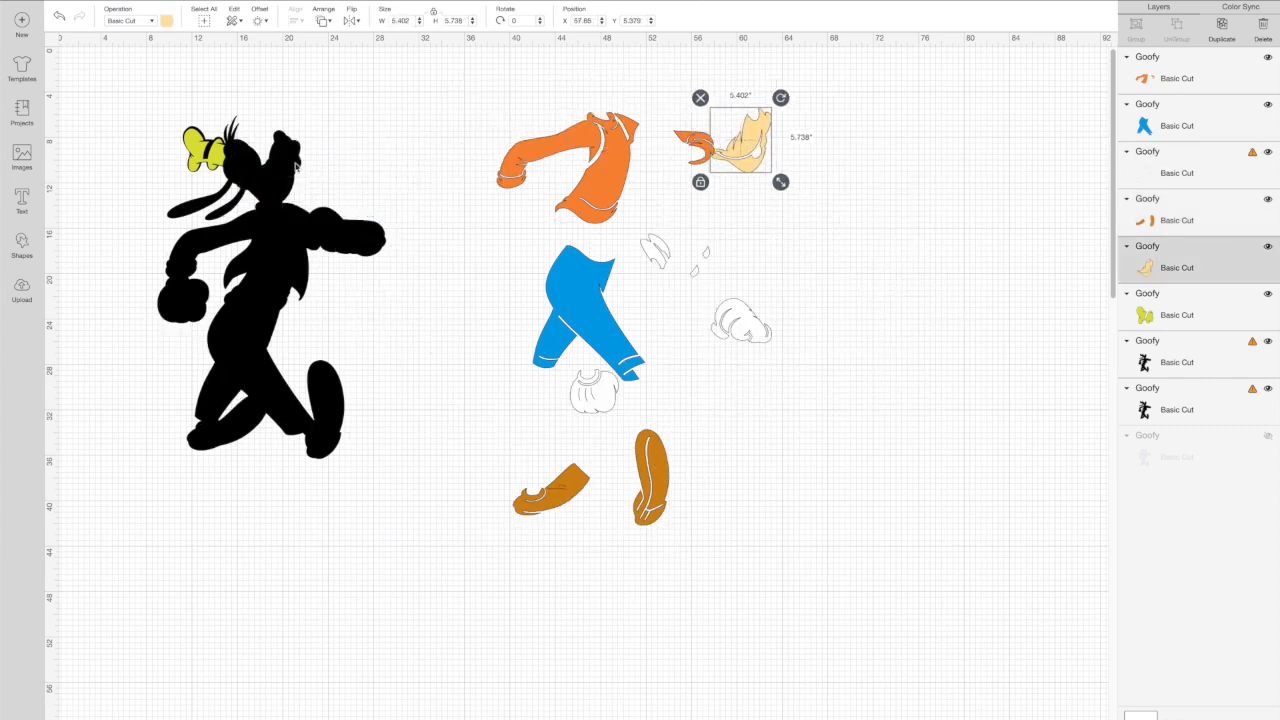
left_click(205, 152)
left_click_drag(205, 152, 750, 227)
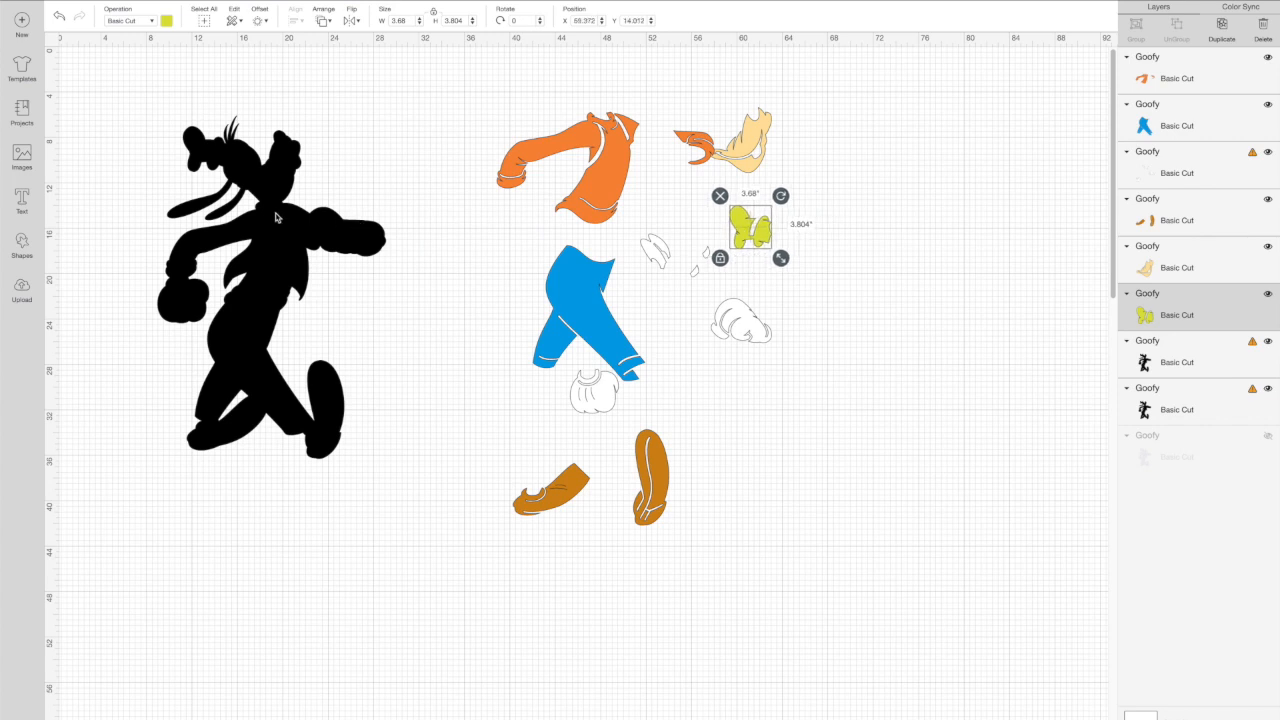
Add a square shape and size it to 11.5 by 11.5 inches.
scroll(318, 530, "right", 1)
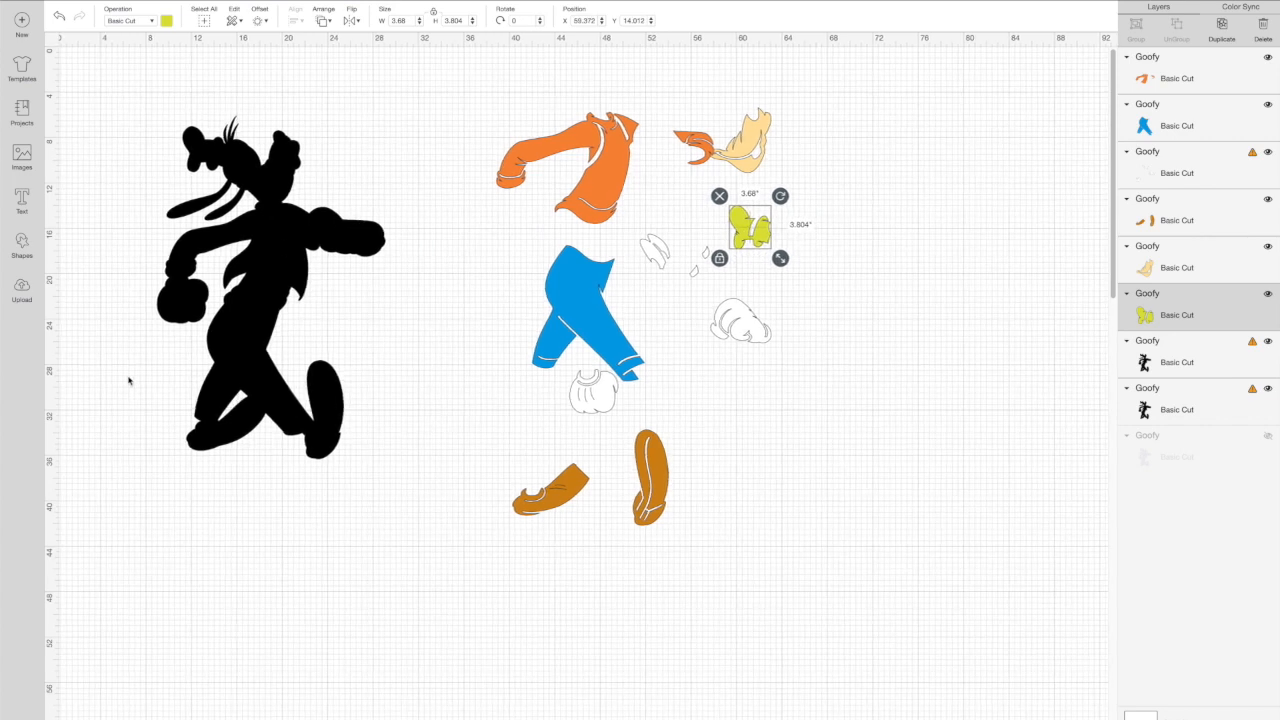
scroll(161, 122, "right", 1)
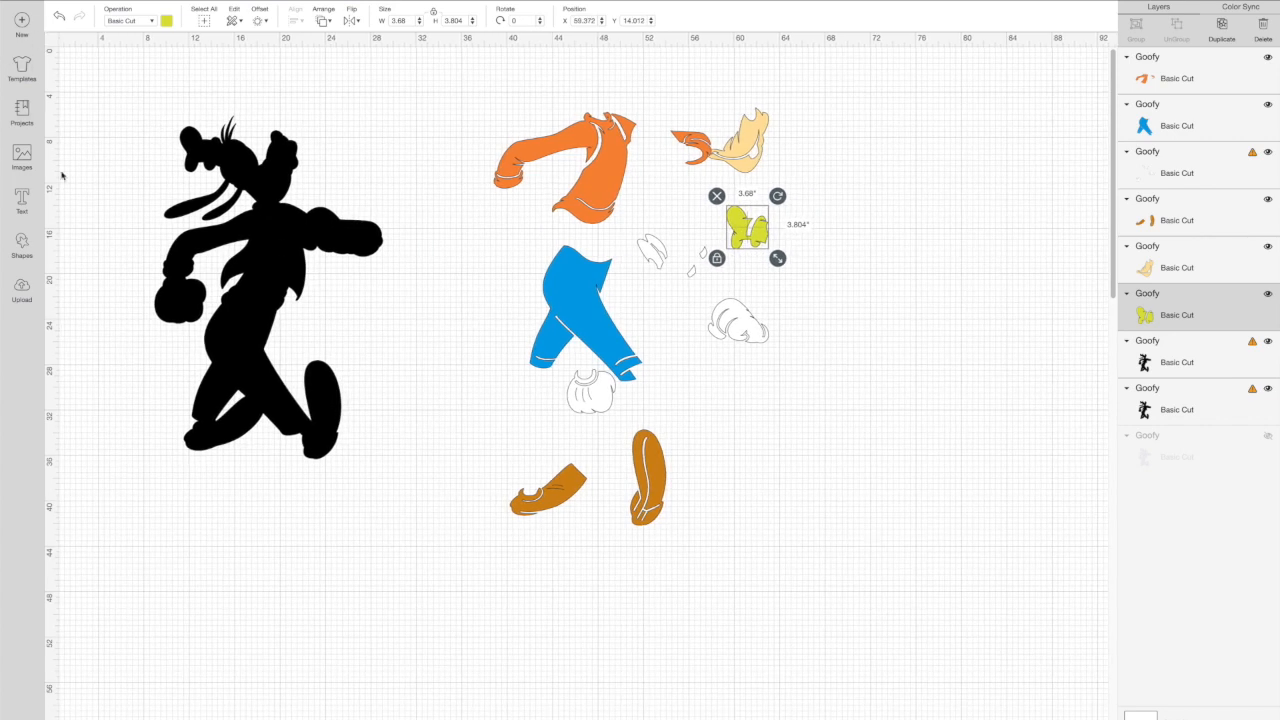
left_click(23, 248)
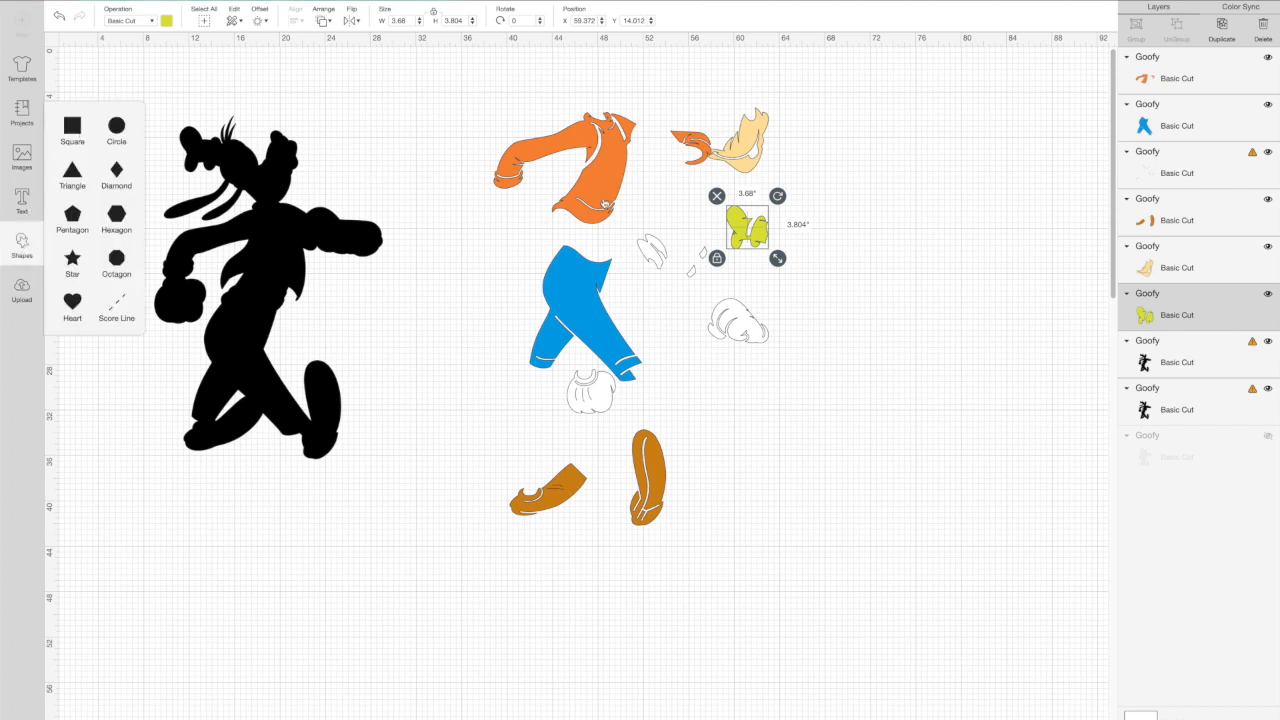
left_click(72, 125)
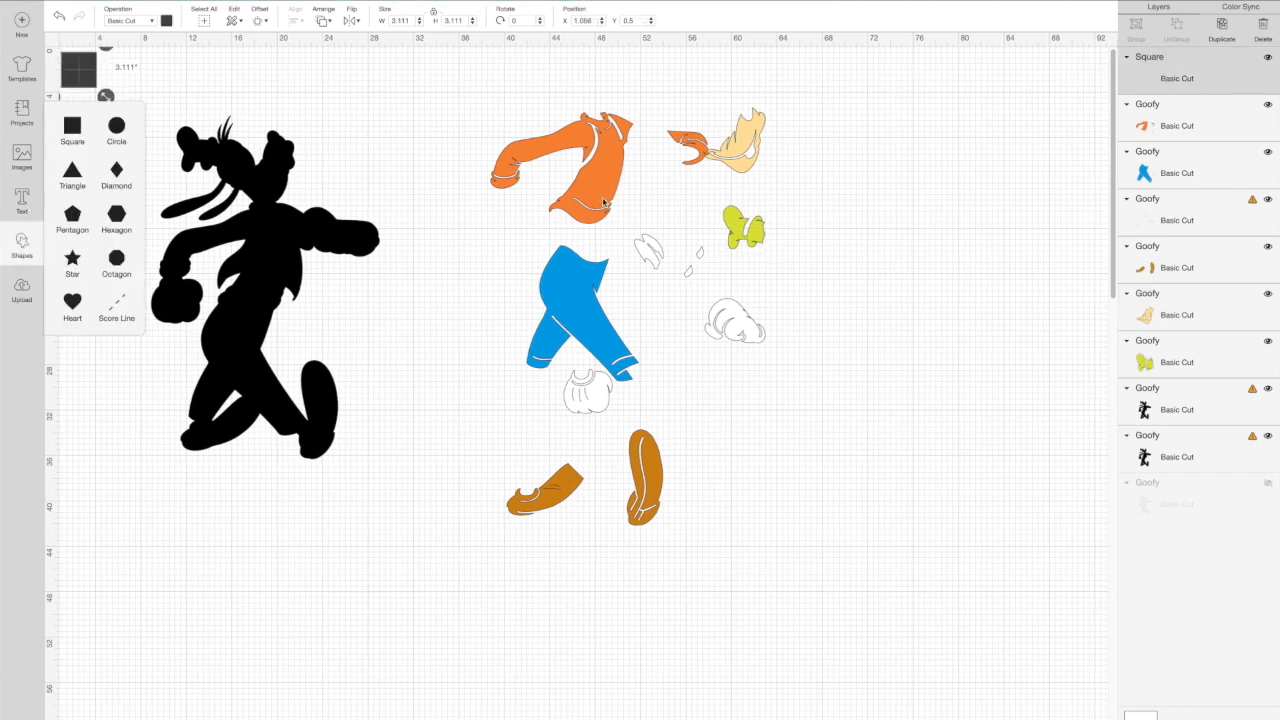
left_click(386, 21)
type("11.5")
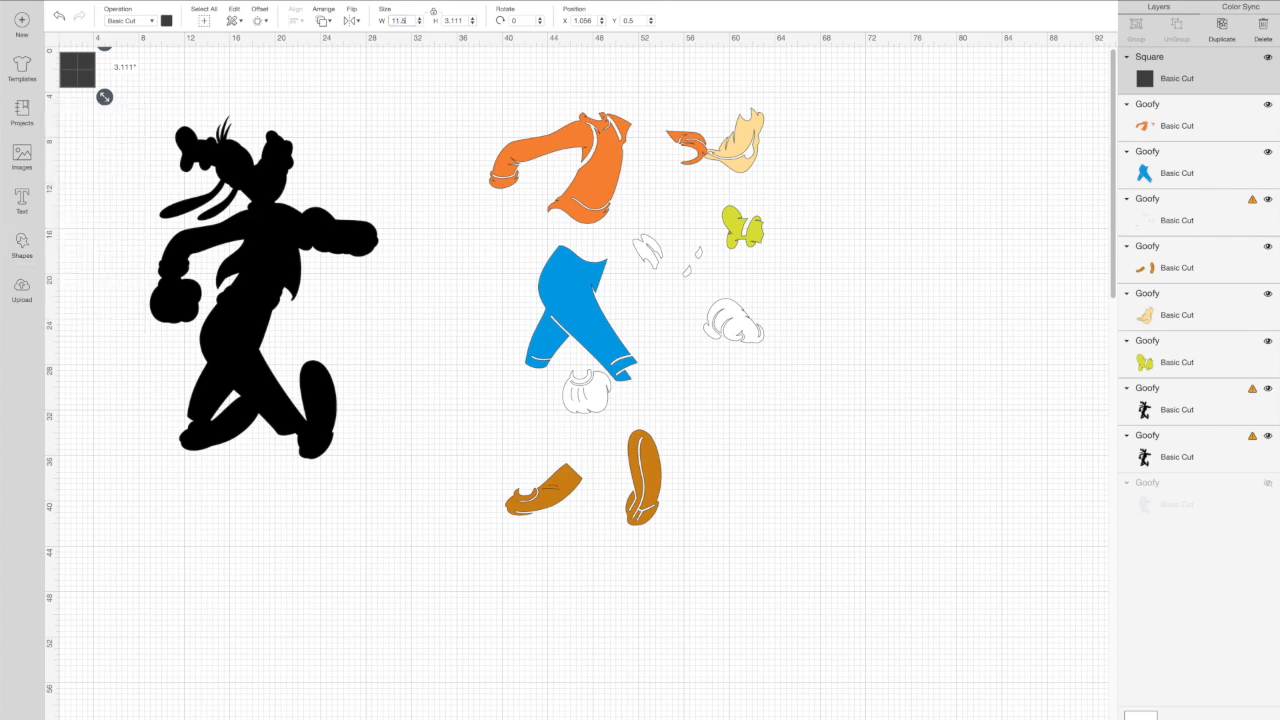
key("Return")
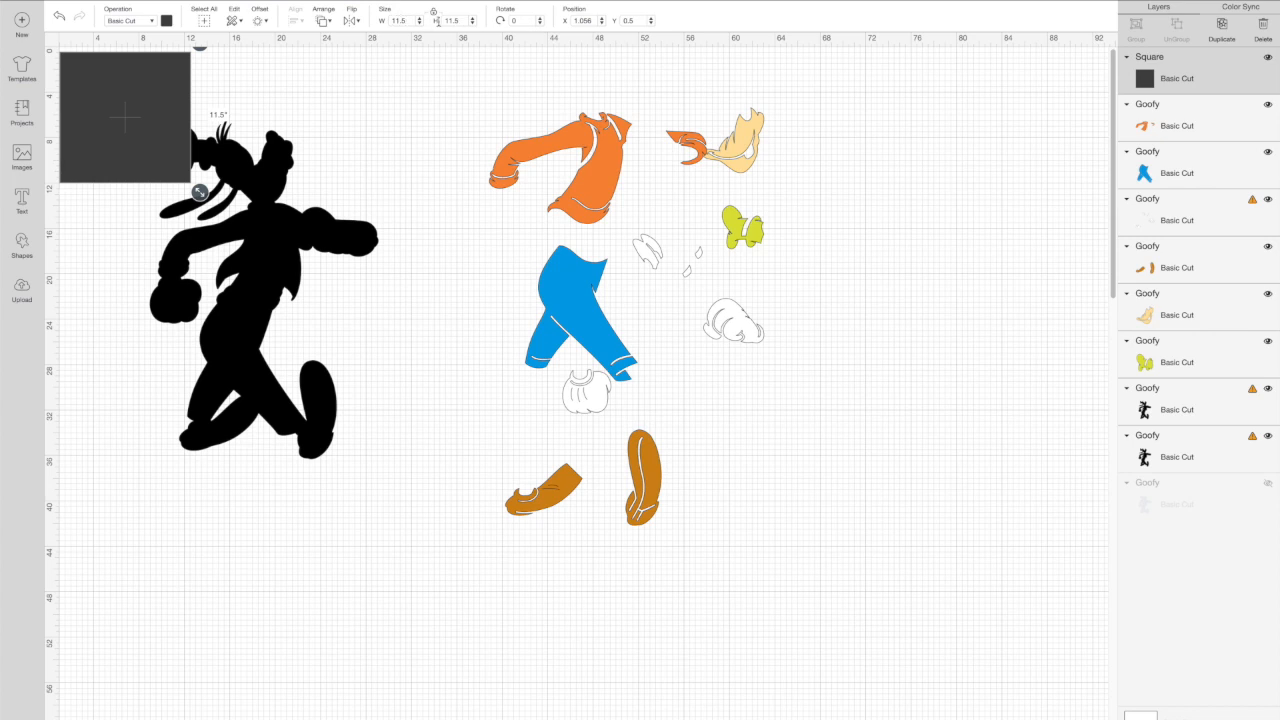
Place the square over the black silhouette's legs and rotate it by about 13.6 degrees to cover them.
left_click_drag(155, 97, 295, 330)
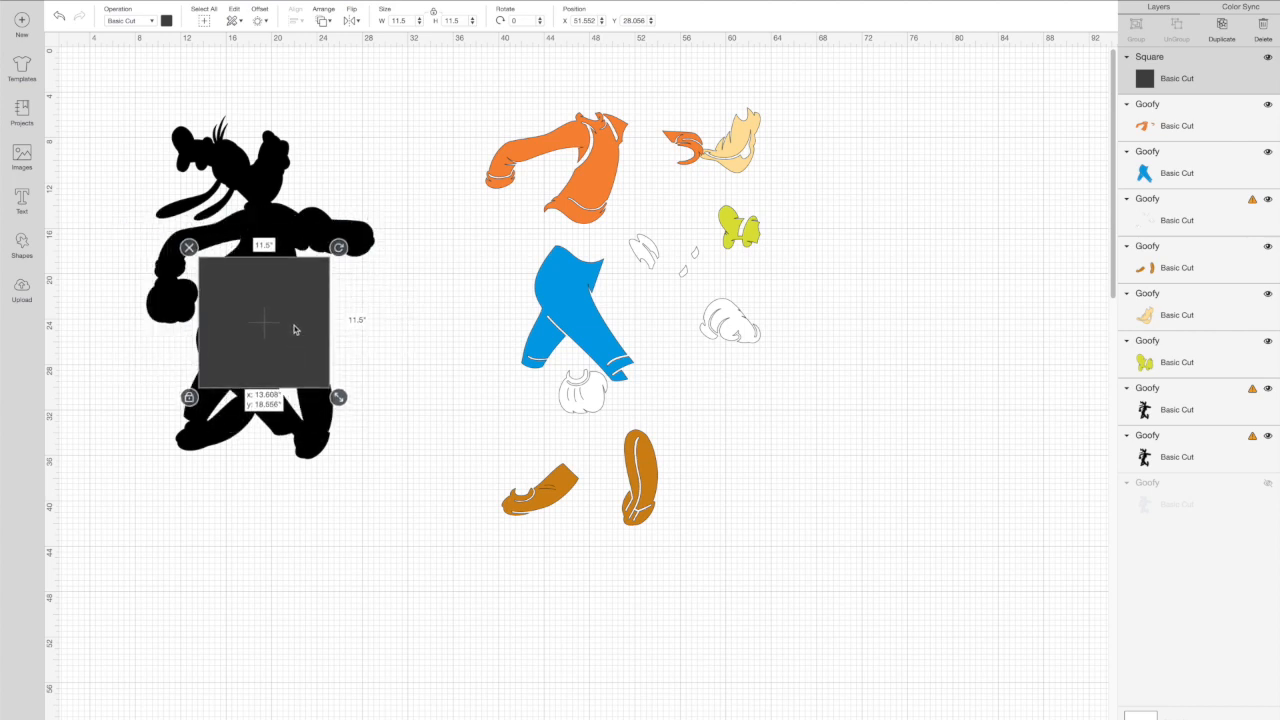
mouse_move(294, 330)
left_mouse_down()
mouse_move(292, 436)
mouse_move(309, 410)
mouse_move(294, 418)
mouse_move(306, 354)
mouse_move(297, 364)
mouse_move(294, 351)
mouse_move(294, 371)
mouse_move(292, 334)
left_mouse_up()
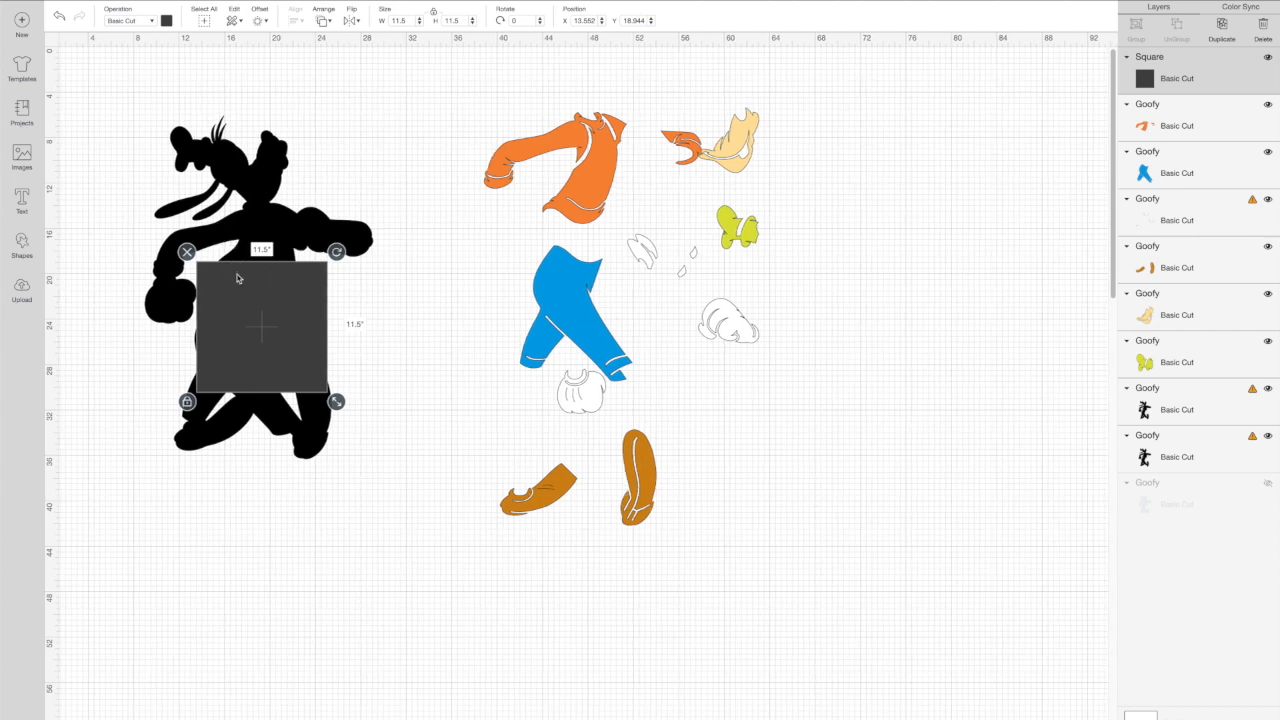
left_click_drag(275, 297, 275, 337)
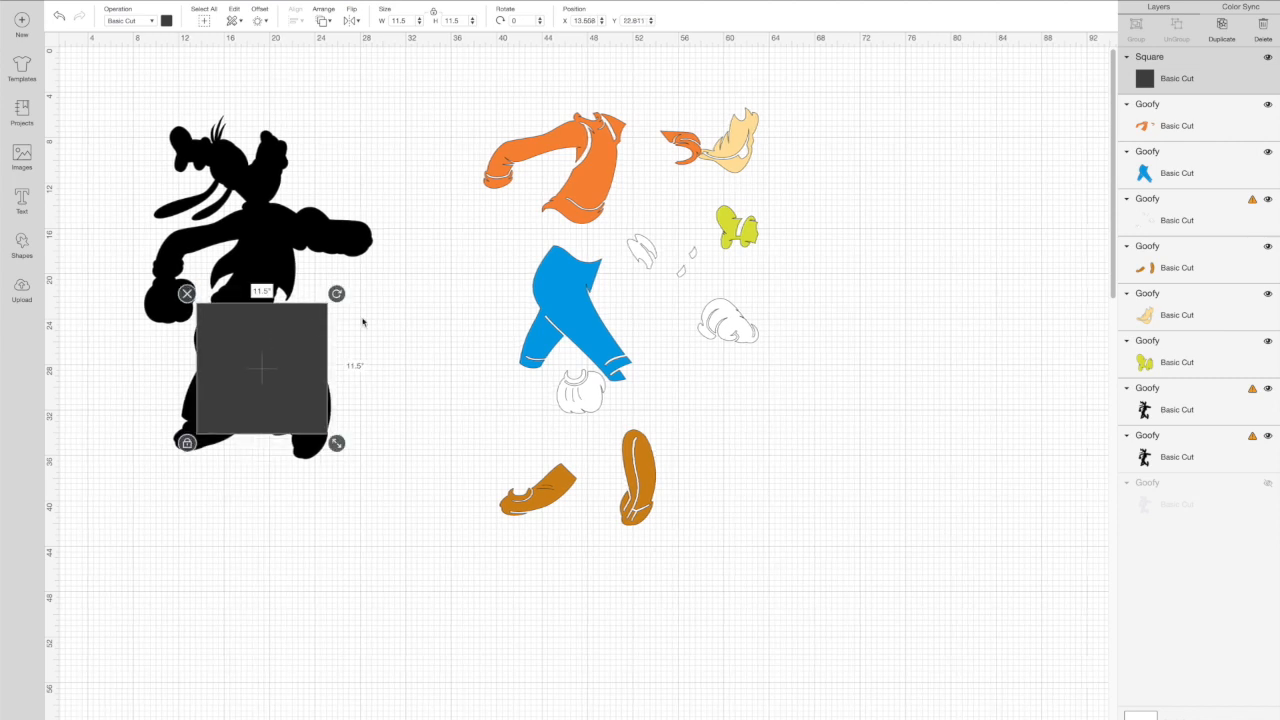
left_click_drag(337, 293, 343, 300)
left_click_drag(298, 370, 288, 367)
left_click_drag(334, 298, 293, 350)
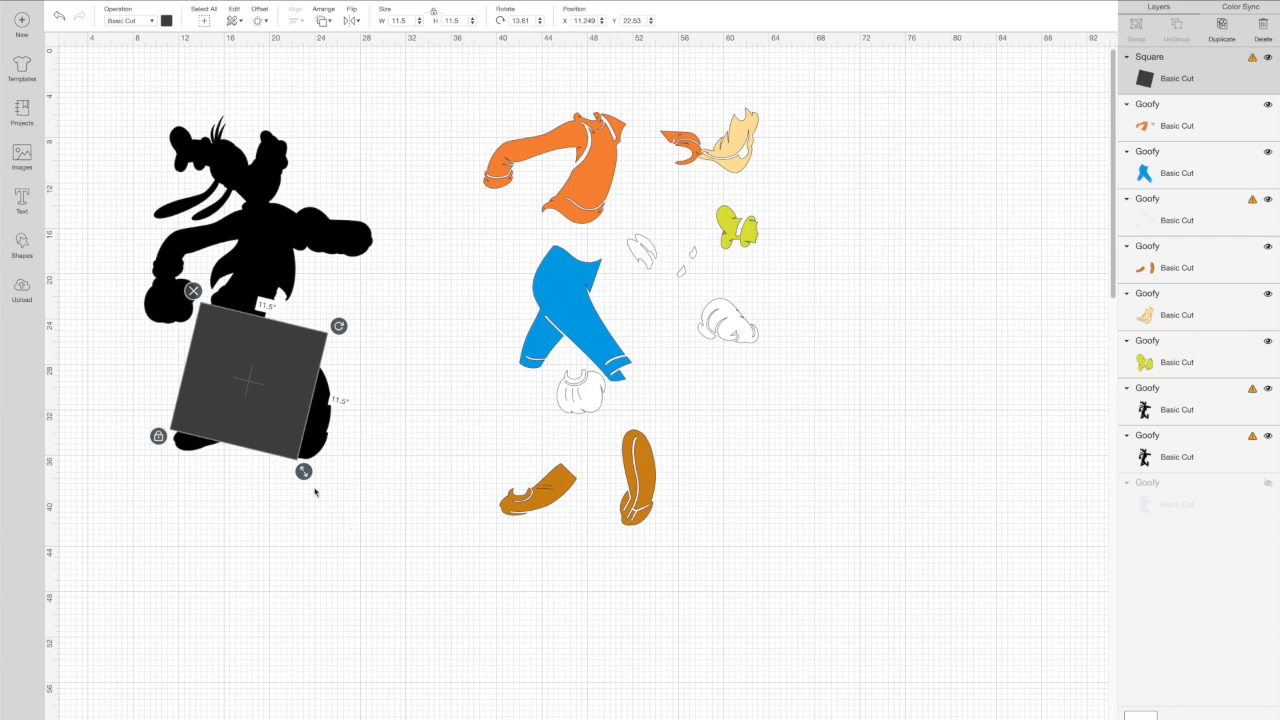
Separate the two stacked black silhouettes, delete one of them and move the remaining one back under the square.
left_click_drag(340, 514, 197, 374)
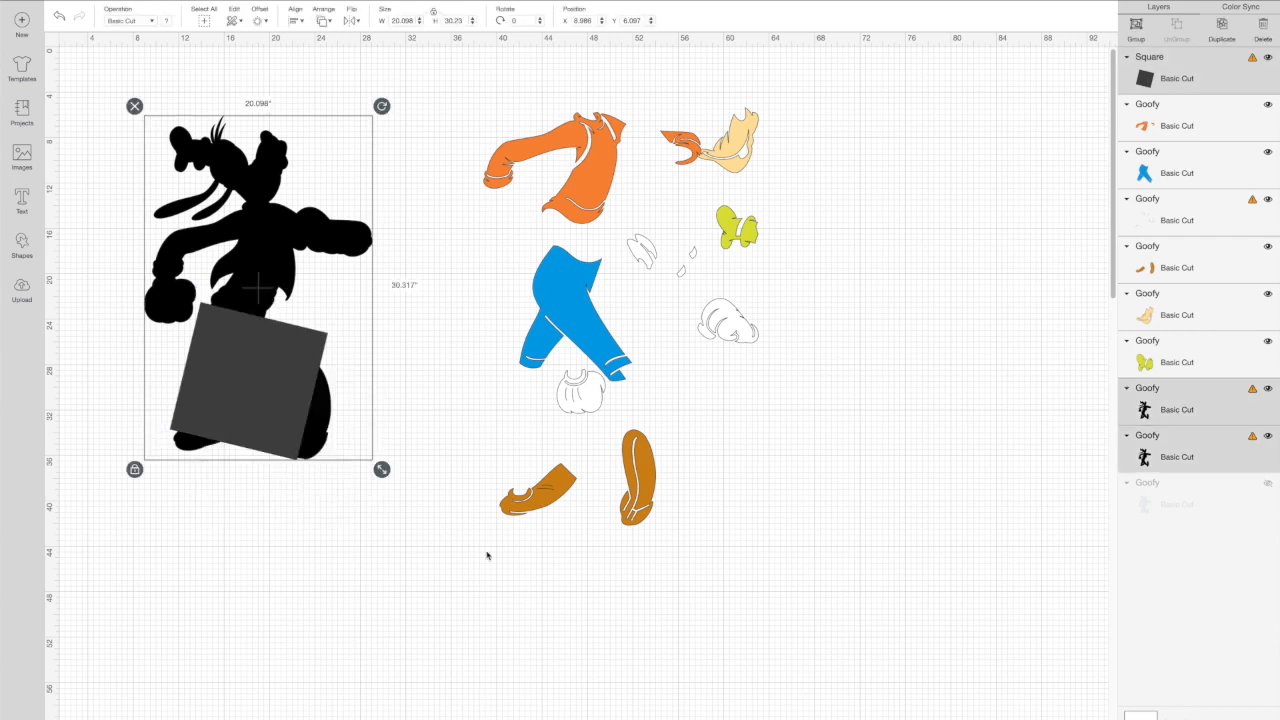
left_click(280, 572)
left_click(251, 281)
left_click_drag(254, 261, 289, 406)
left_click(209, 155)
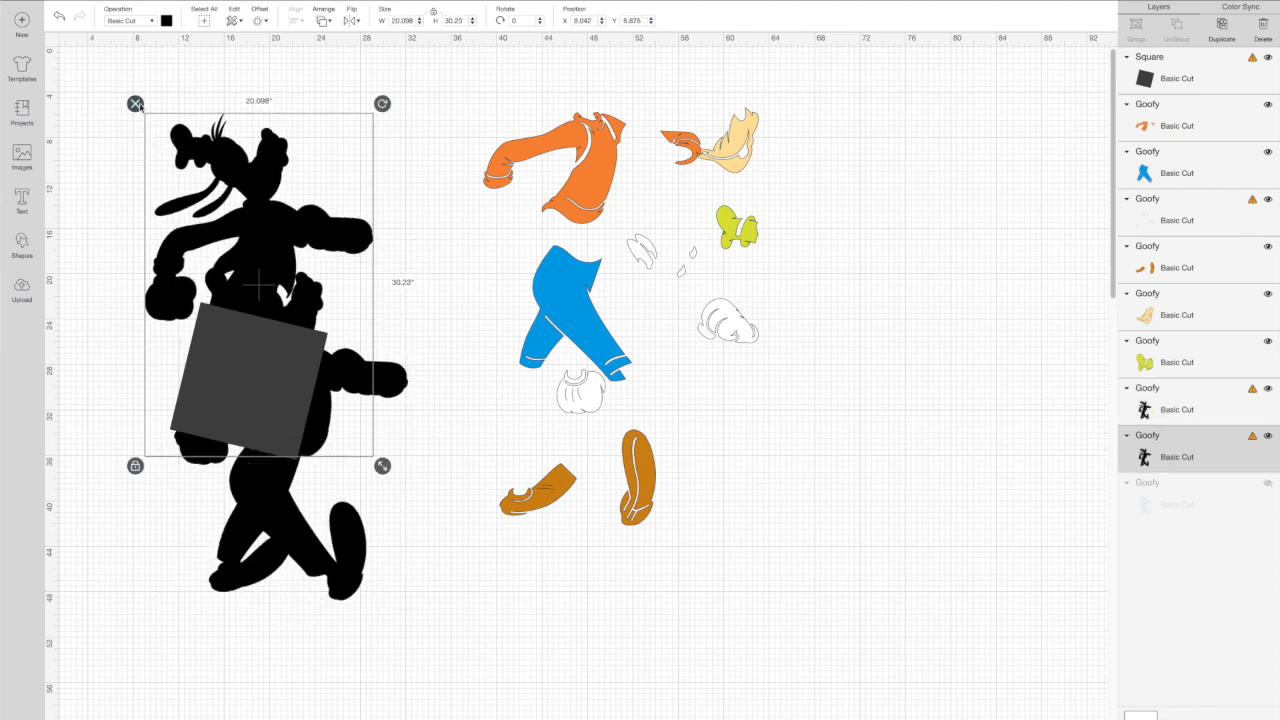
left_click(136, 104)
left_click_drag(281, 545, 245, 404)
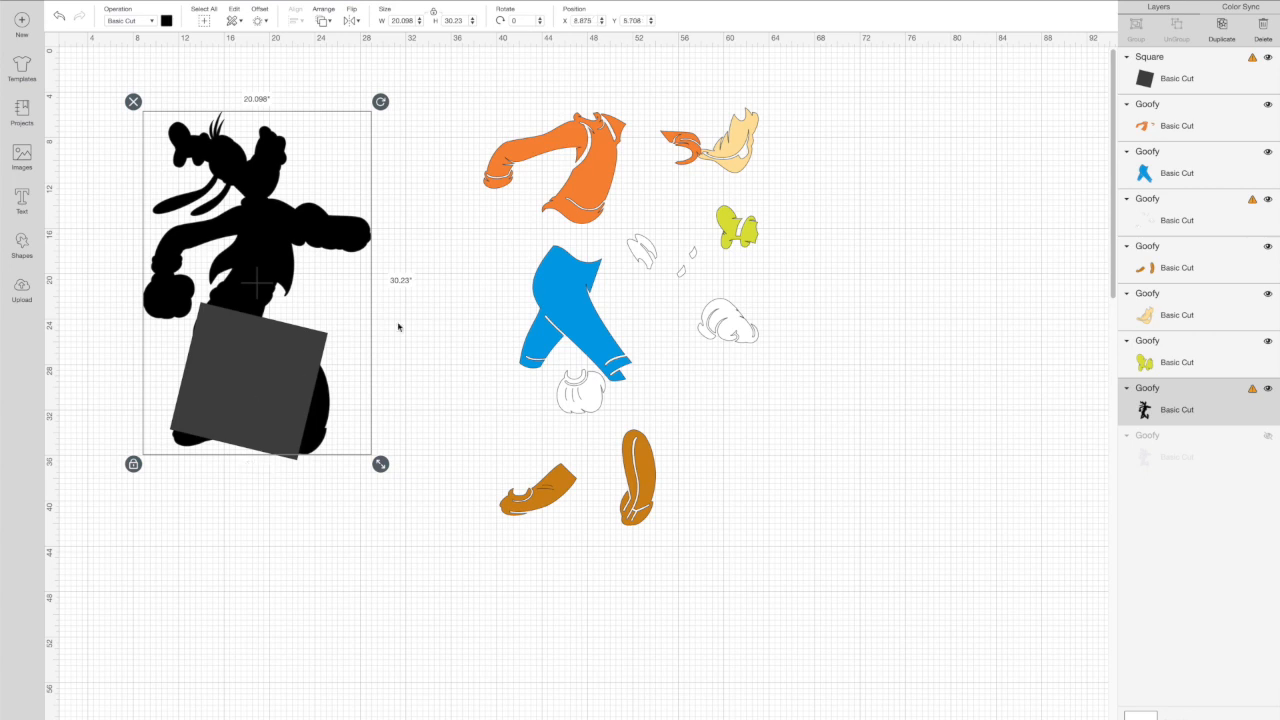
Select the rotated square together with the black silhouette and slice them.
left_click(405, 420)
left_click(251, 380)
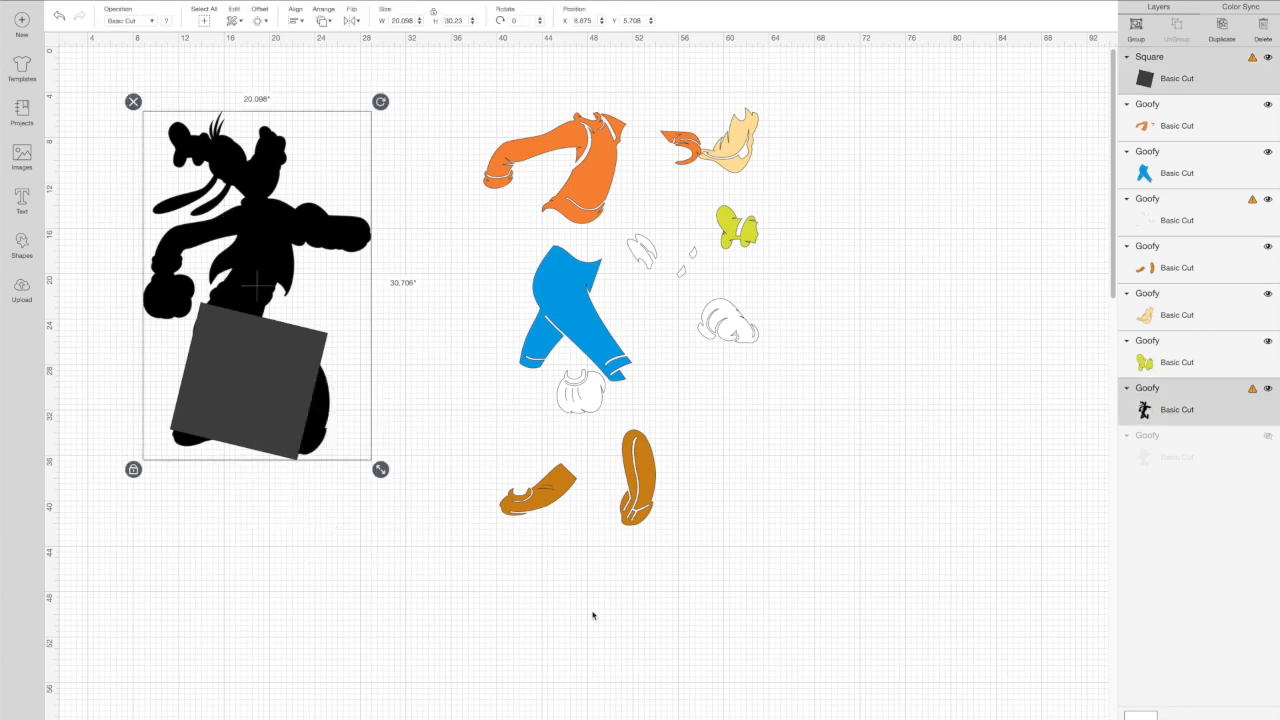
left_click(405, 420)
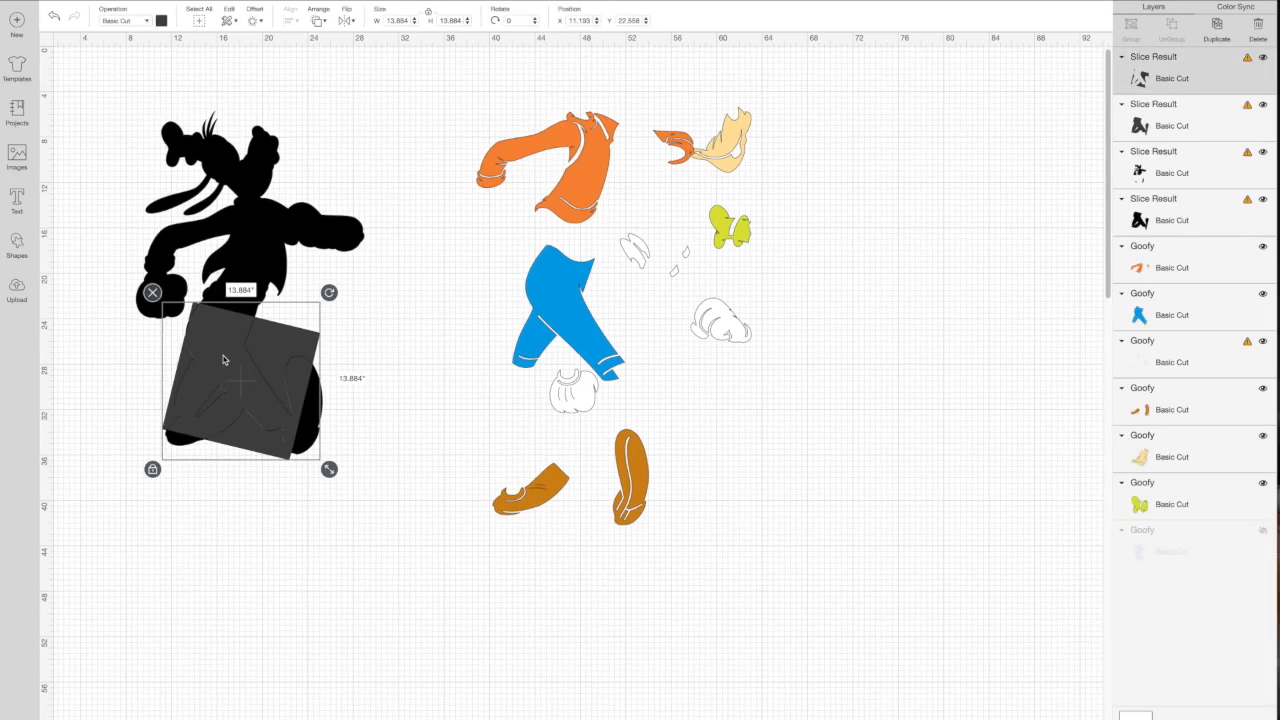
Pull the square's leftover fragments off the silhouette and delete them along with the grey leg-shaped slice result.
left_click_drag(235, 320, 272, 532)
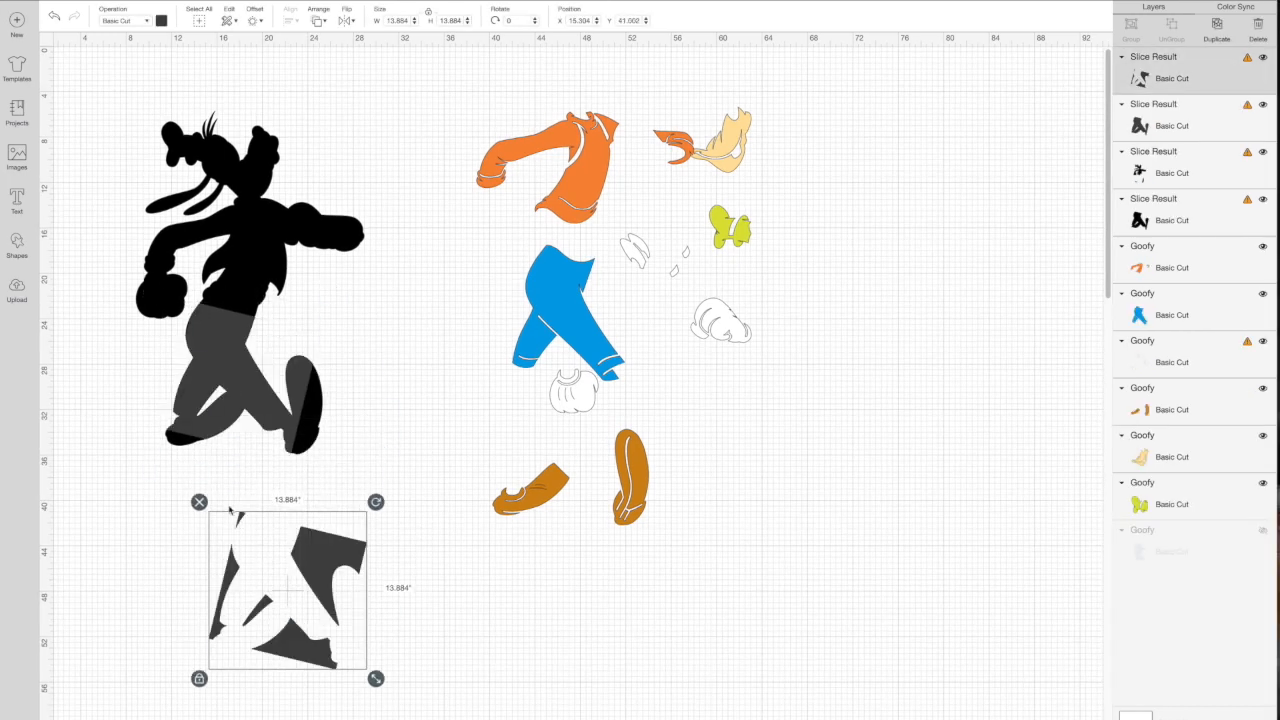
left_click(199, 502)
left_click(233, 364)
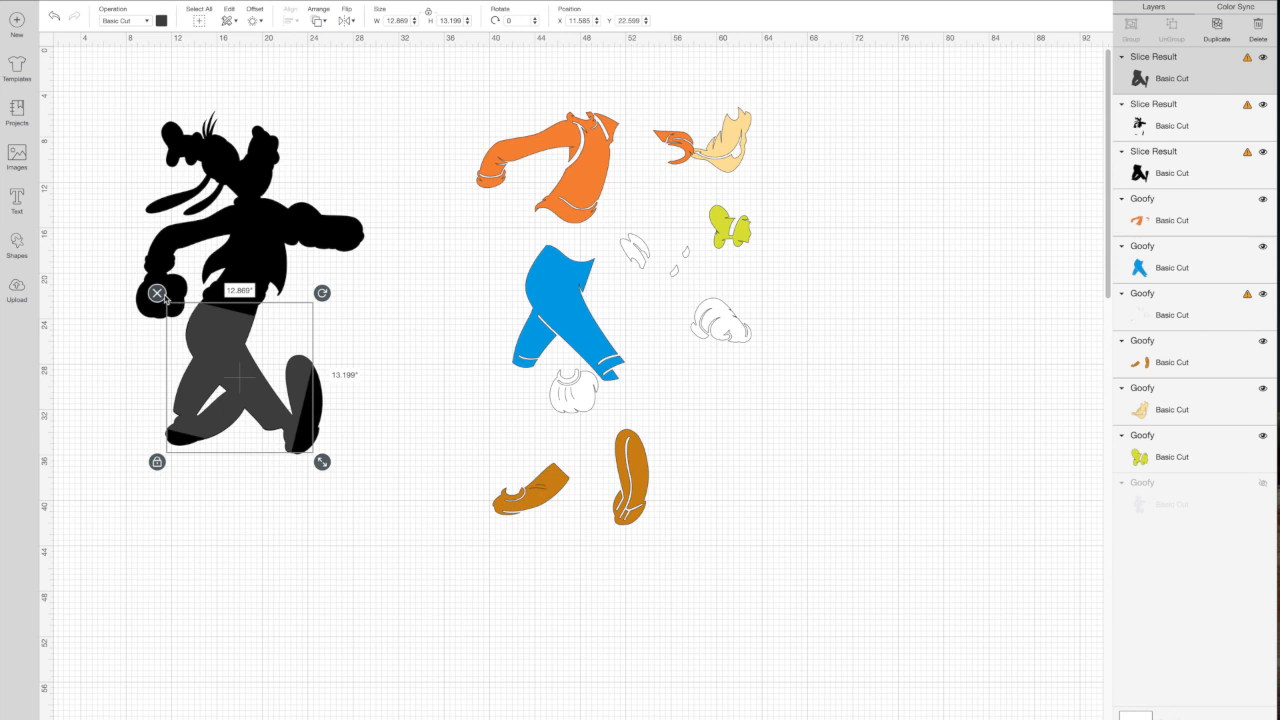
left_click(158, 294)
left_click(410, 350)
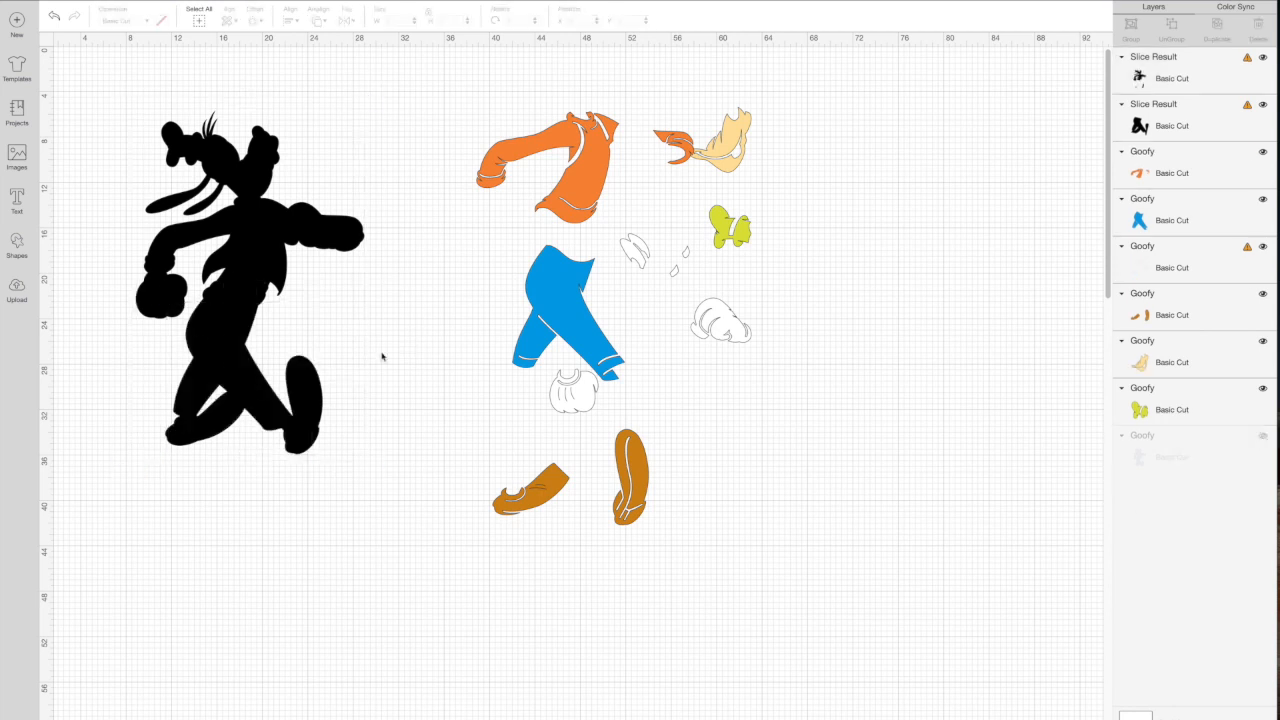
Move the sliced upper body away from the leg section and place it just above the legs.
left_click(222, 358)
left_click_drag(222, 358, 601, 529)
left_click_drag(634, 421, 235, 215)
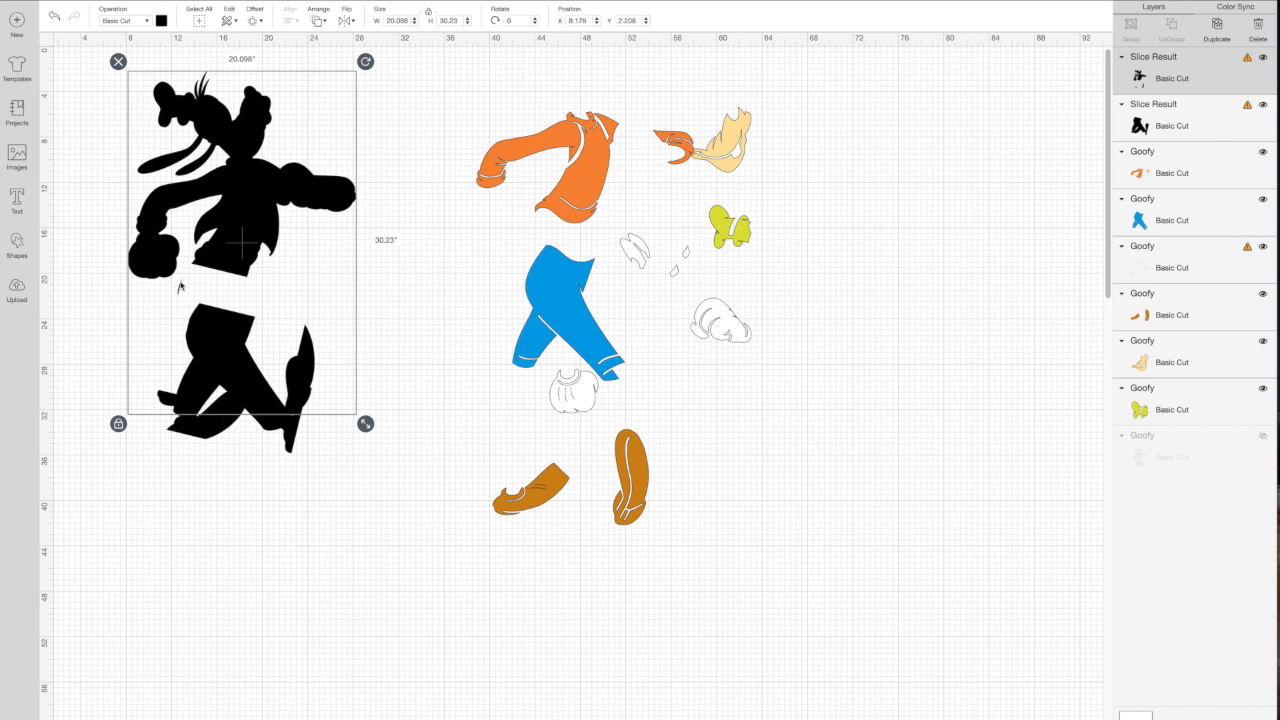
Undo the moves of the sliced upper body and the deletions of the grey slice pieces.
left_click(53, 17)
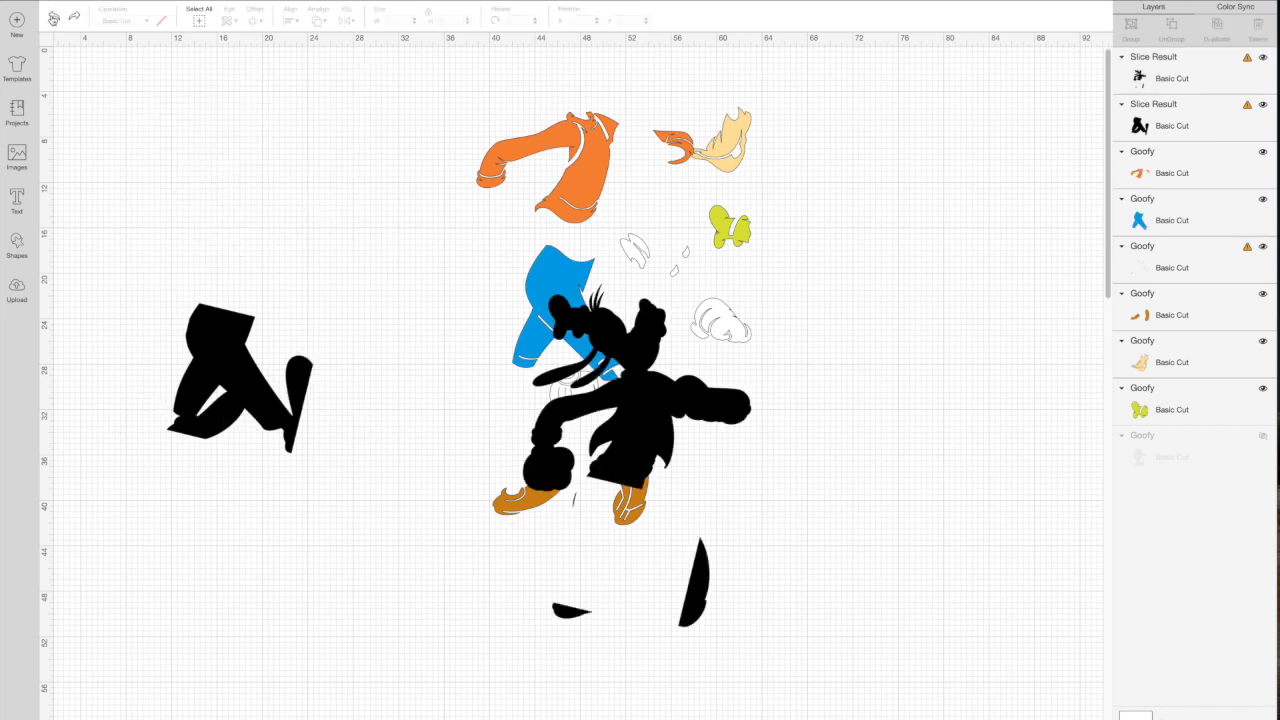
left_click(53, 17)
left_click(53, 17)
left_click(53, 17)
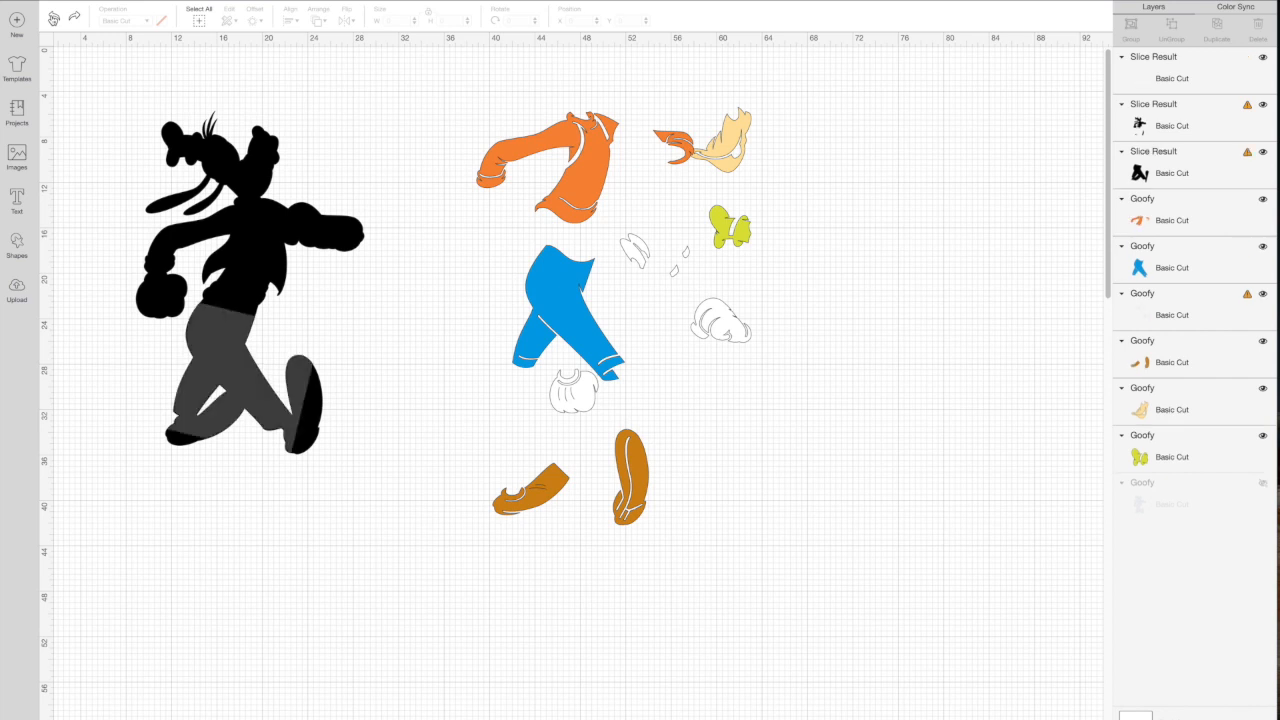
left_click(53, 17)
left_click(53, 17)
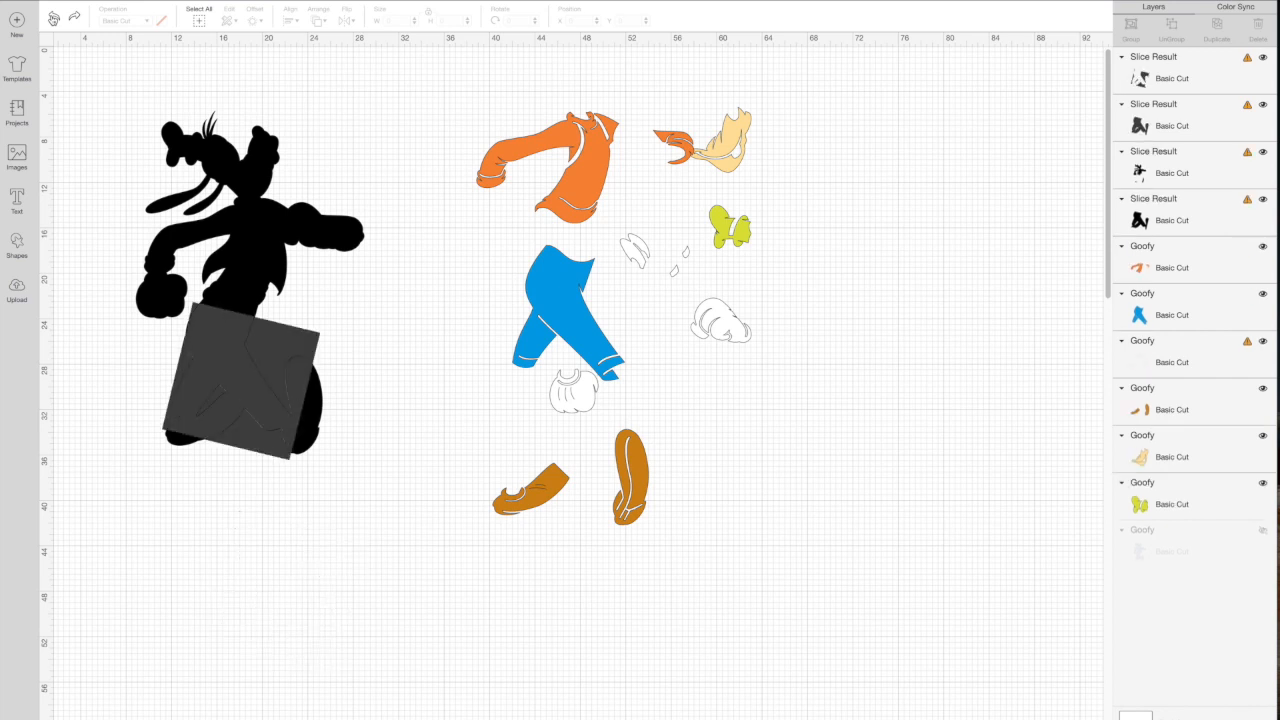
Undo the slice of the silhouette and nudge the rotated square slightly sideways over the legs.
left_click(53, 17)
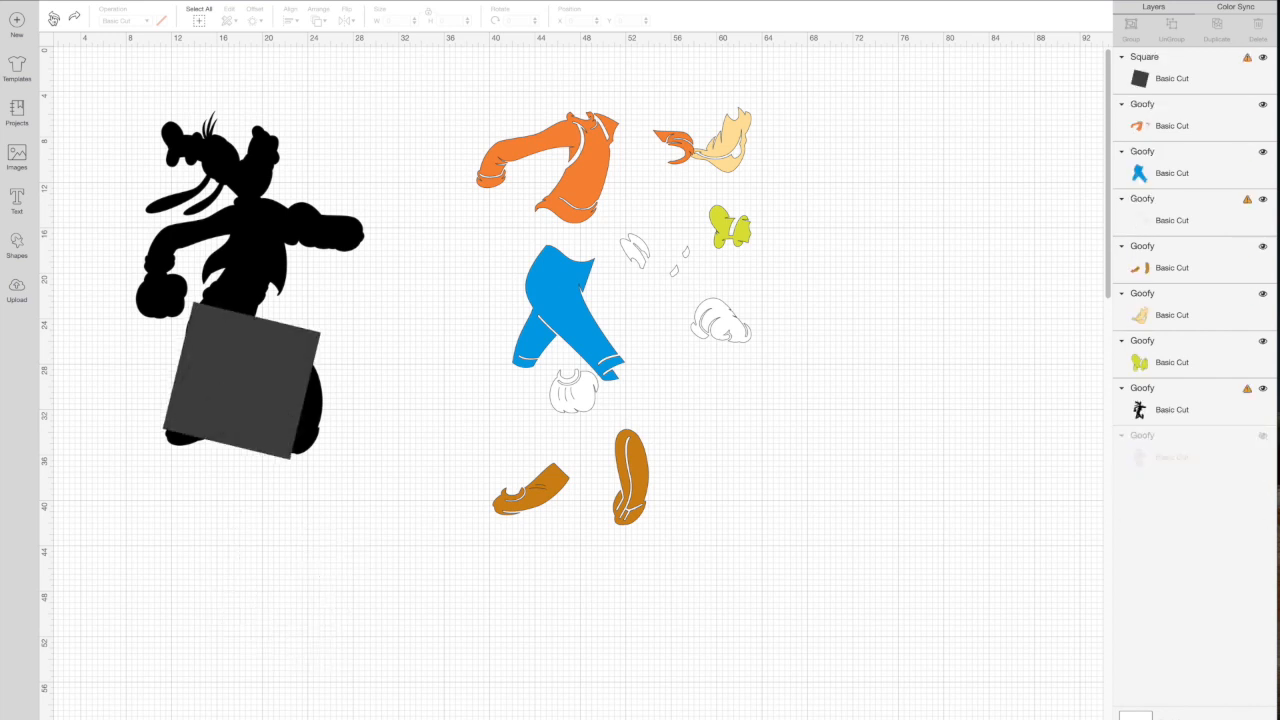
left_click(235, 392)
left_click_drag(235, 392, 233, 392)
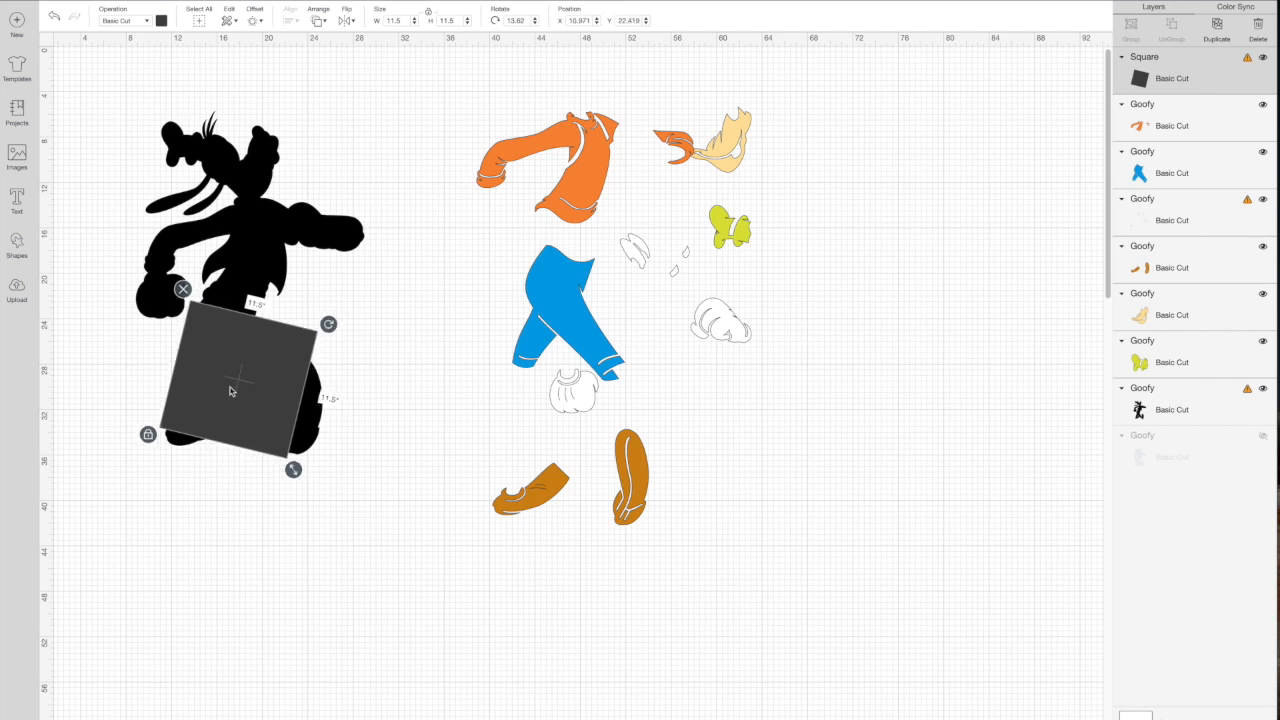
Slice the black silhouette with the repositioned square covering the legs.
left_click(332, 514)
left_click_drag(328, 517, 218, 262)
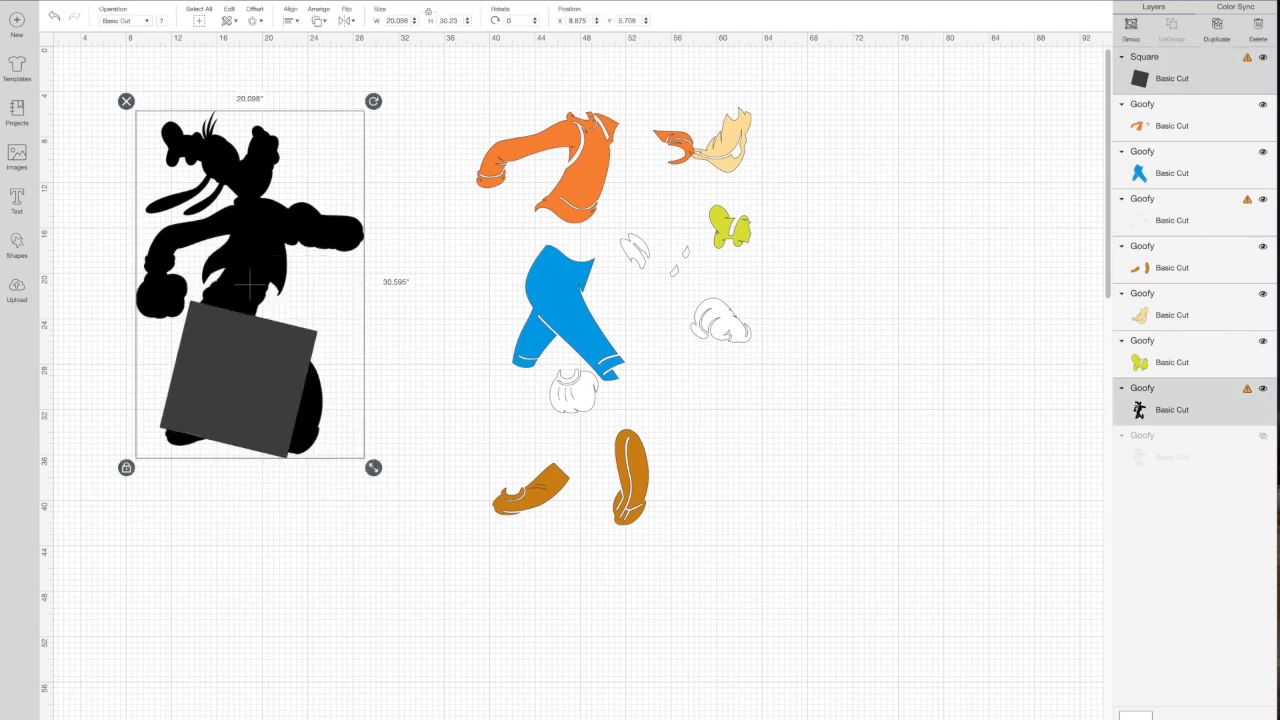
left_click(535, 457)
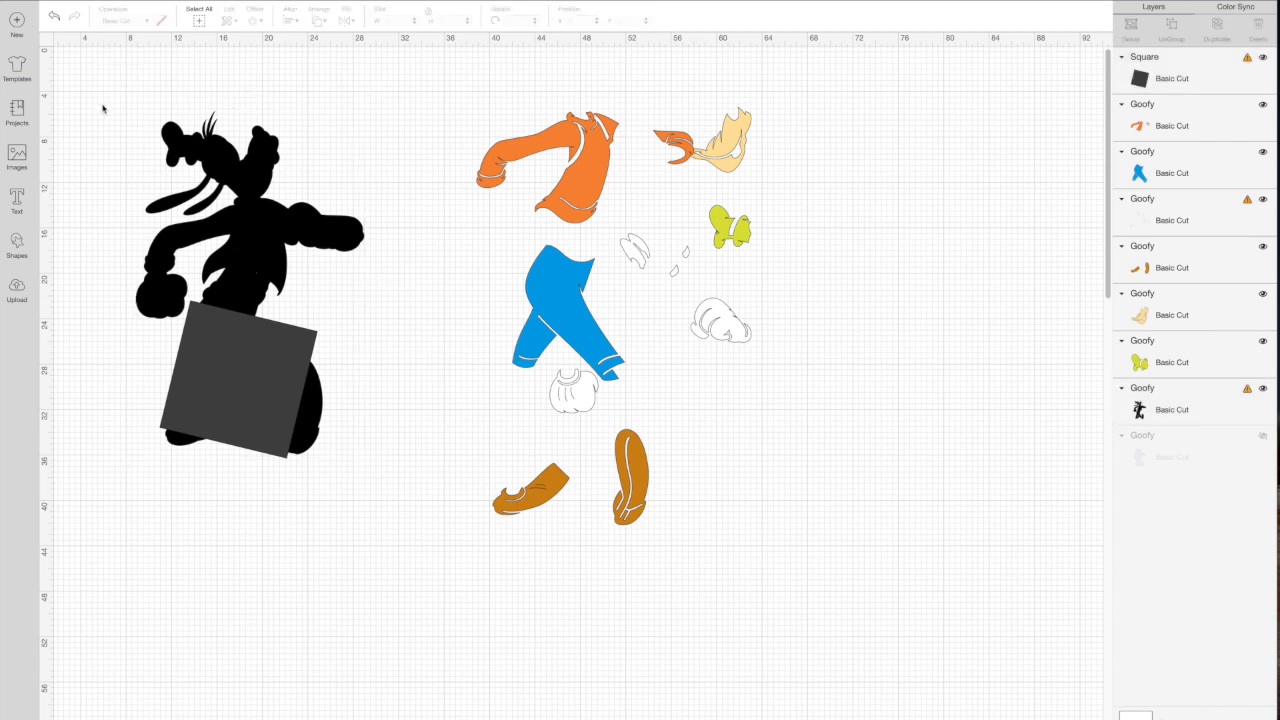
left_click(55, 17)
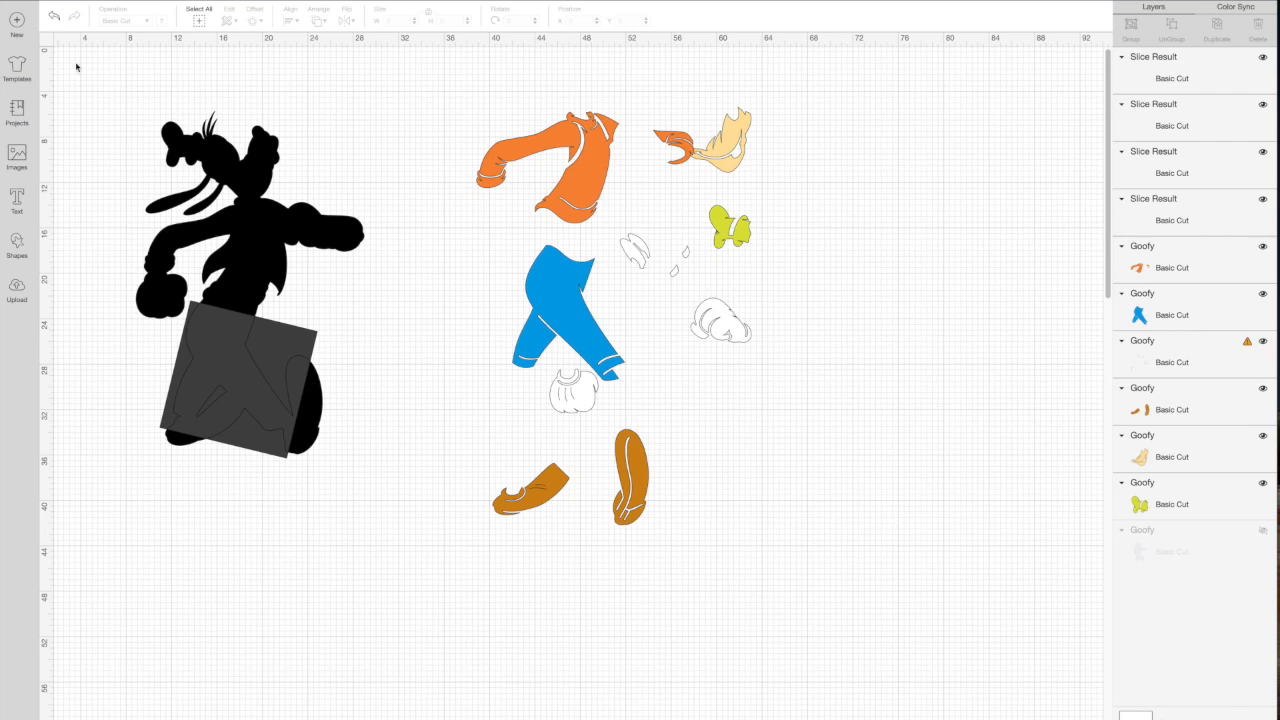
Pull the square's grey leftover off the silhouette and delete it together with the grey leg-shaped slice result.
left_click_drag(217, 363, 317, 703)
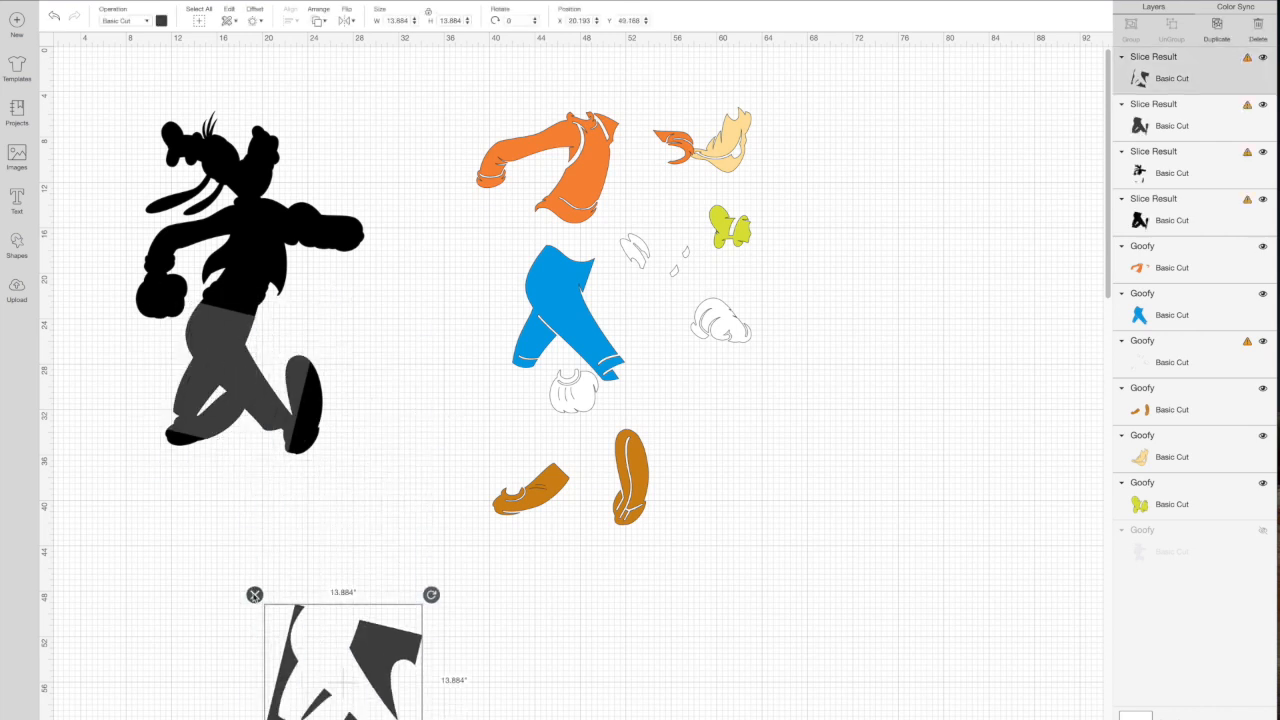
key("Delete")
left_click(216, 364)
left_click(157, 293)
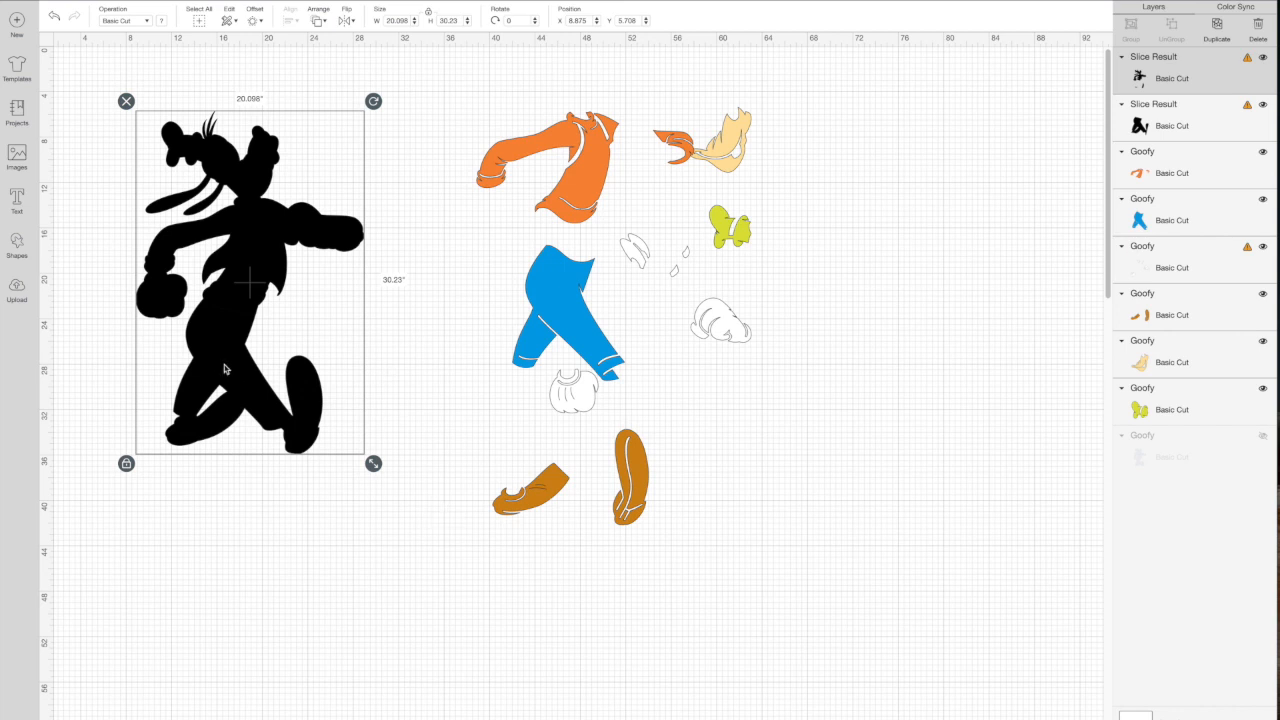
Move the black leg section away from the upper body onto the brown shoes and shift the upper body slightly.
left_click_drag(320, 262, 469, 391)
left_click_drag(305, 510, 219, 572)
left_click_drag(277, 337, 718, 414)
left_click_drag(265, 516, 259, 263)
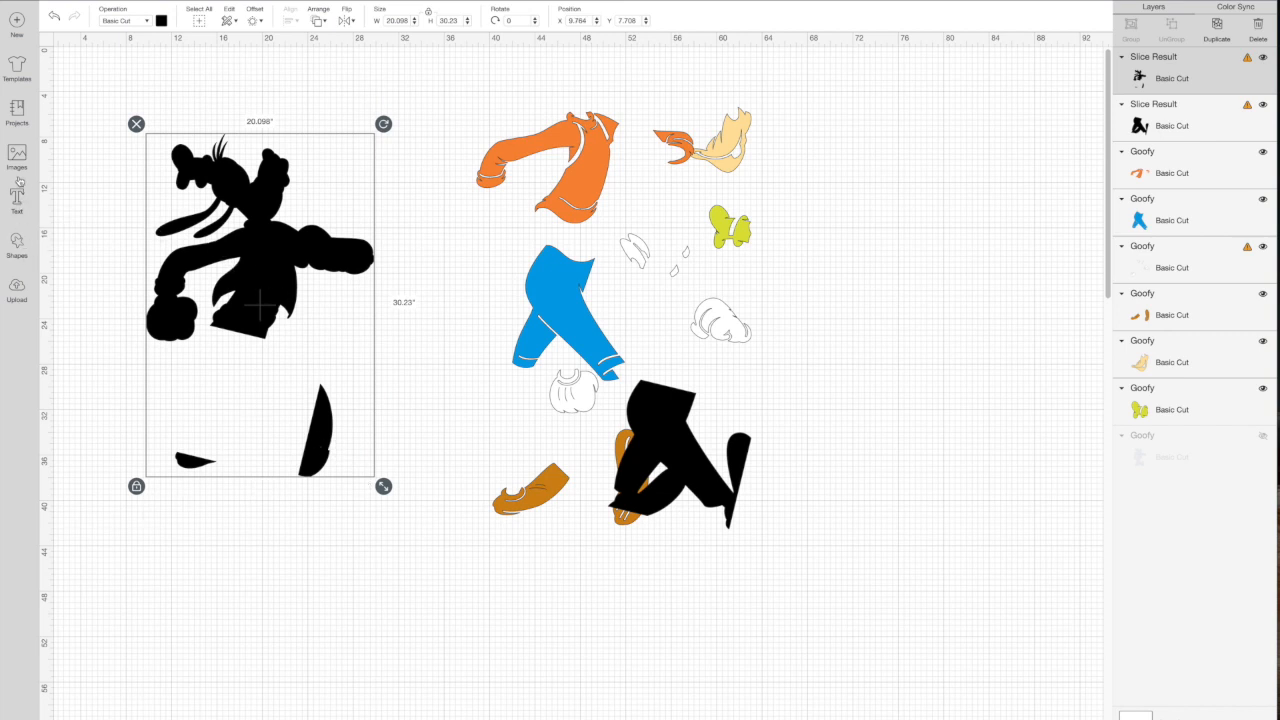
Add a square shape sized 11.5 by 11.5 inches and place it over the silhouette's head.
left_click(17, 248)
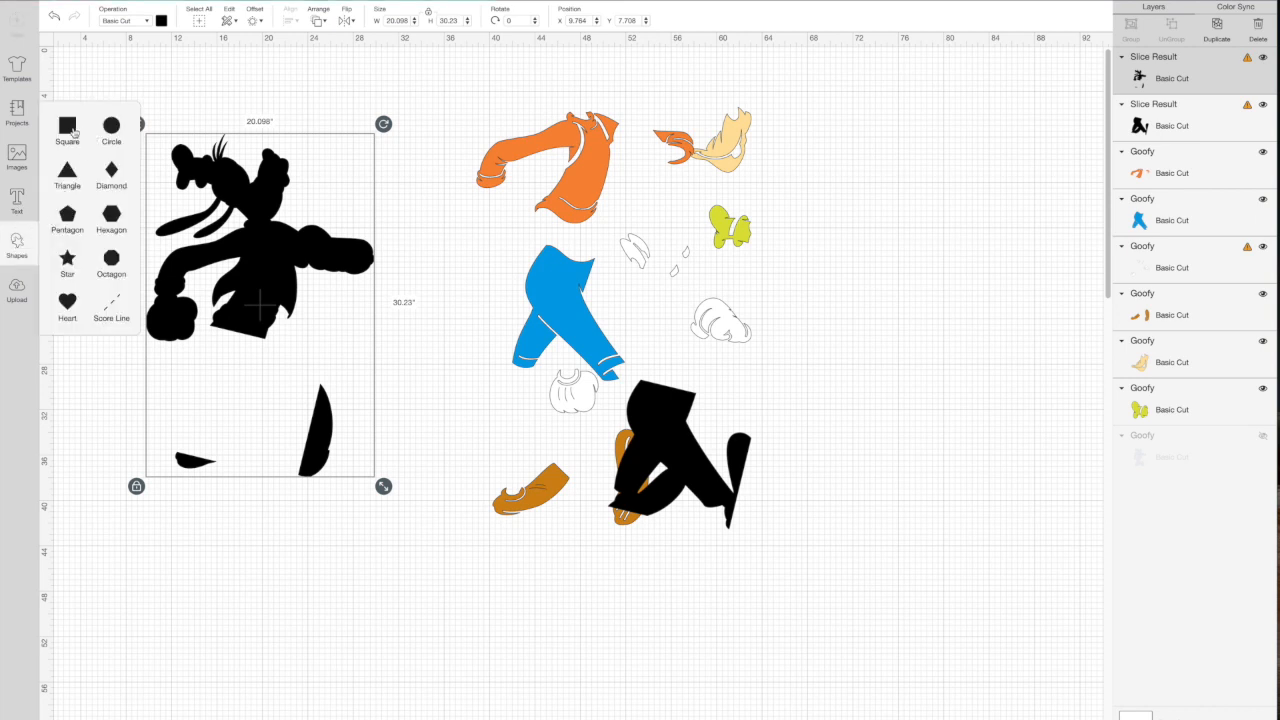
left_click(68, 128)
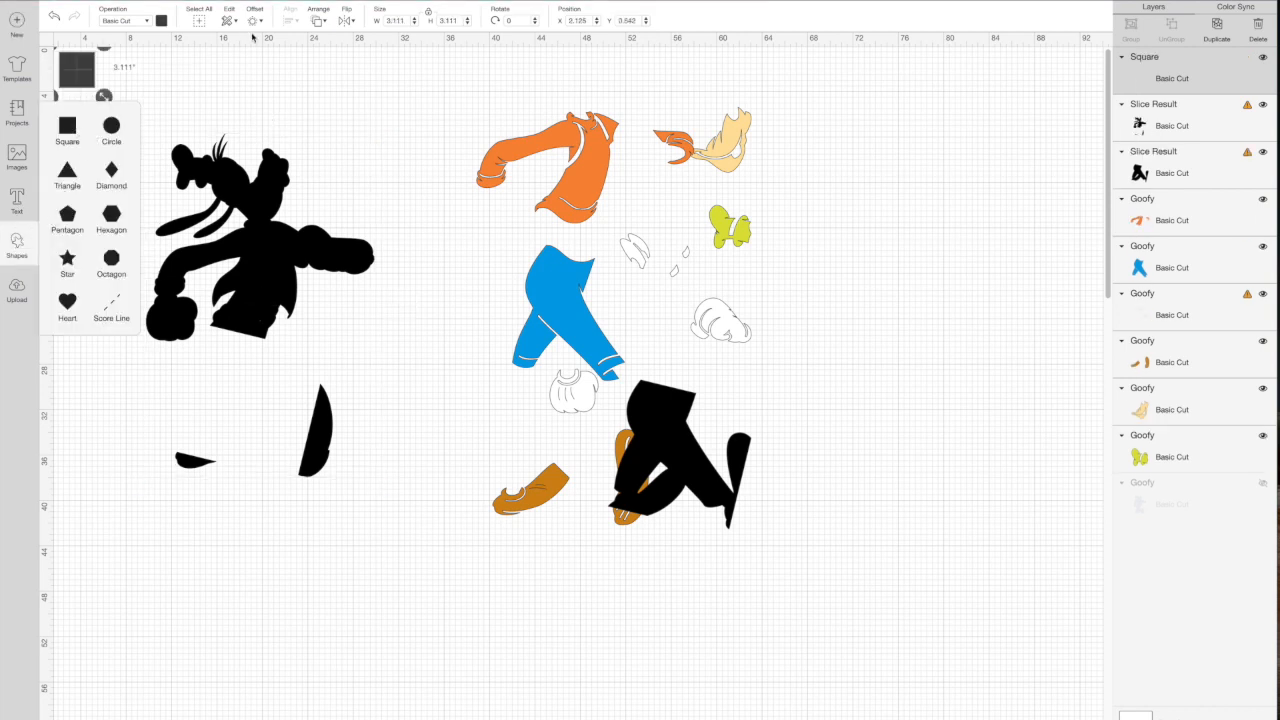
left_click(405, 20)
type("11.5")
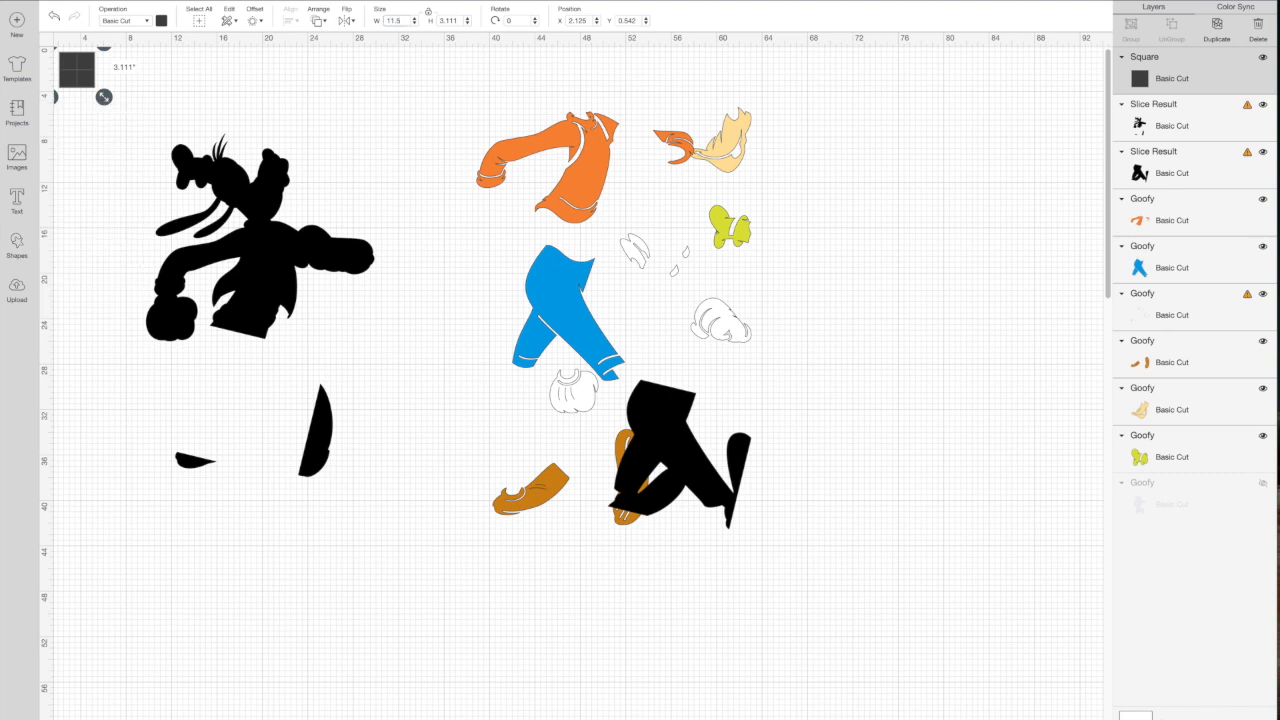
key("Return")
left_click_drag(189, 72, 295, 148)
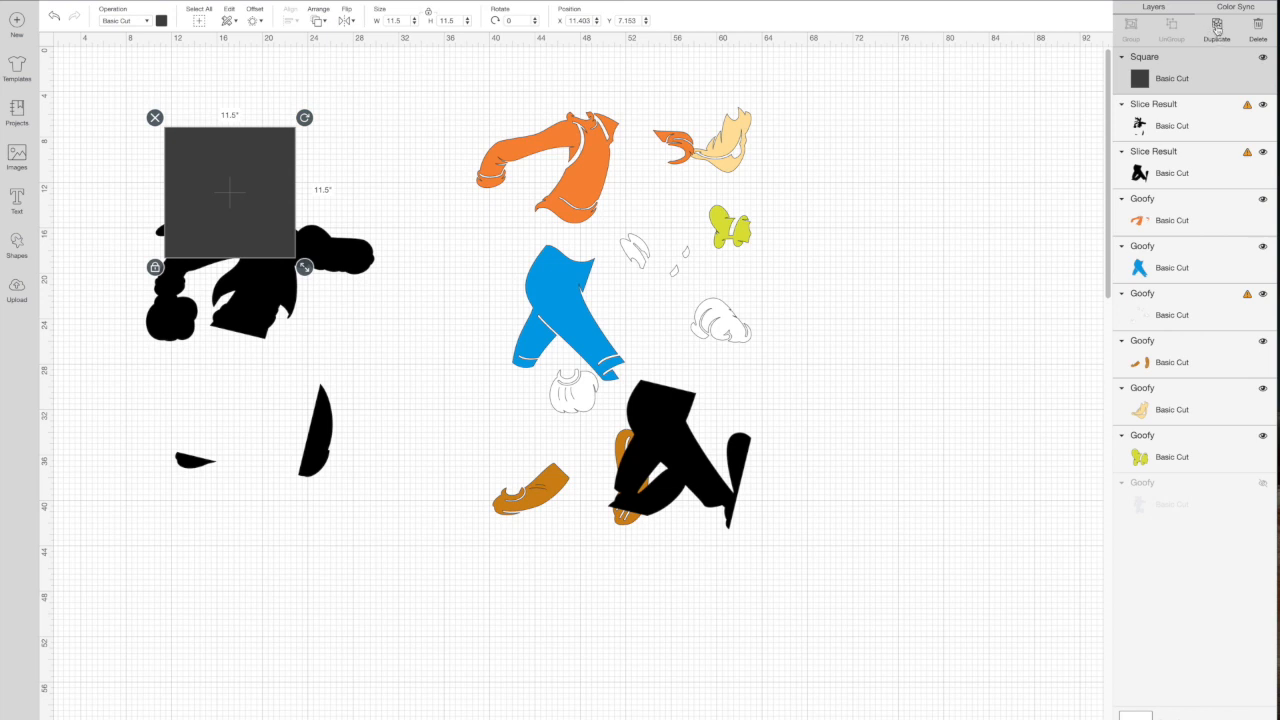
Duplicate the square twice and set two of the squares aside on and below the black leg section.
left_click(1217, 30)
left_click(1217, 30)
left_click_drag(289, 186, 741, 422)
left_click_drag(284, 158, 729, 597)
Place the remaining square over the tall black shoe fragment and slice that fragment off the silhouette.
left_click(209, 177)
left_click_drag(209, 177, 283, 411)
left_click_drag(390, 566, 216, 275)
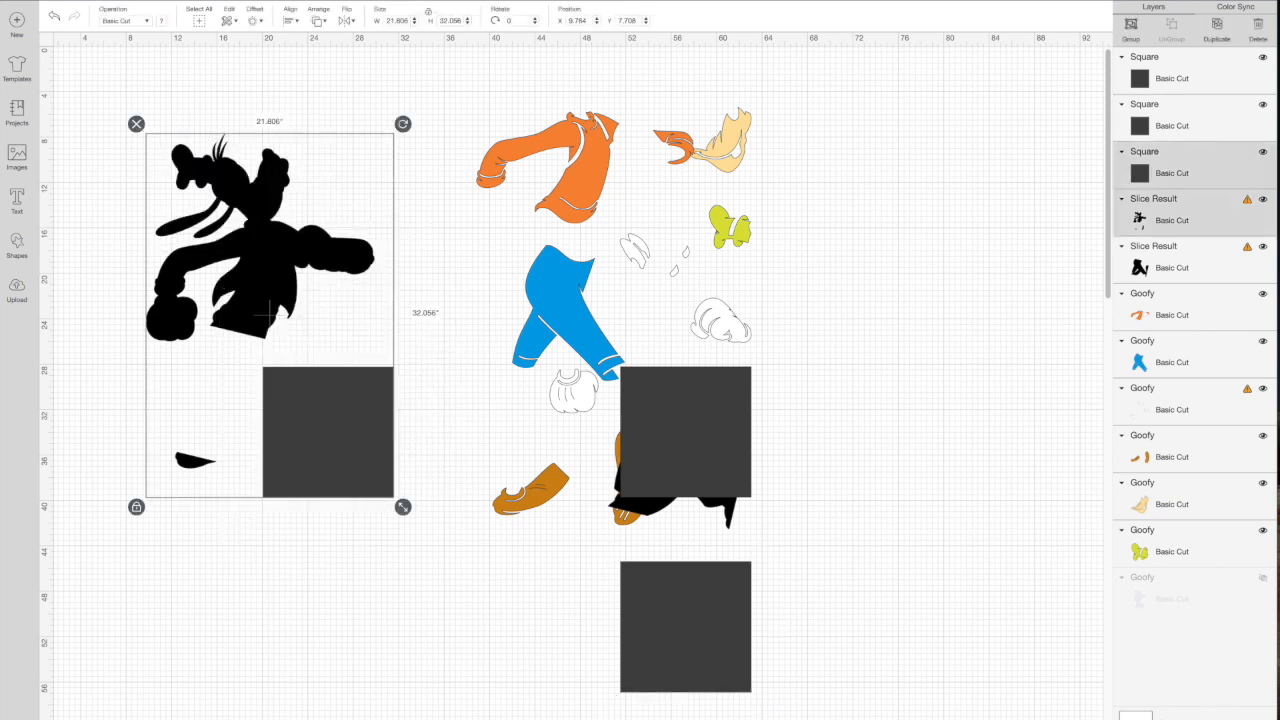
left_click(825, 640)
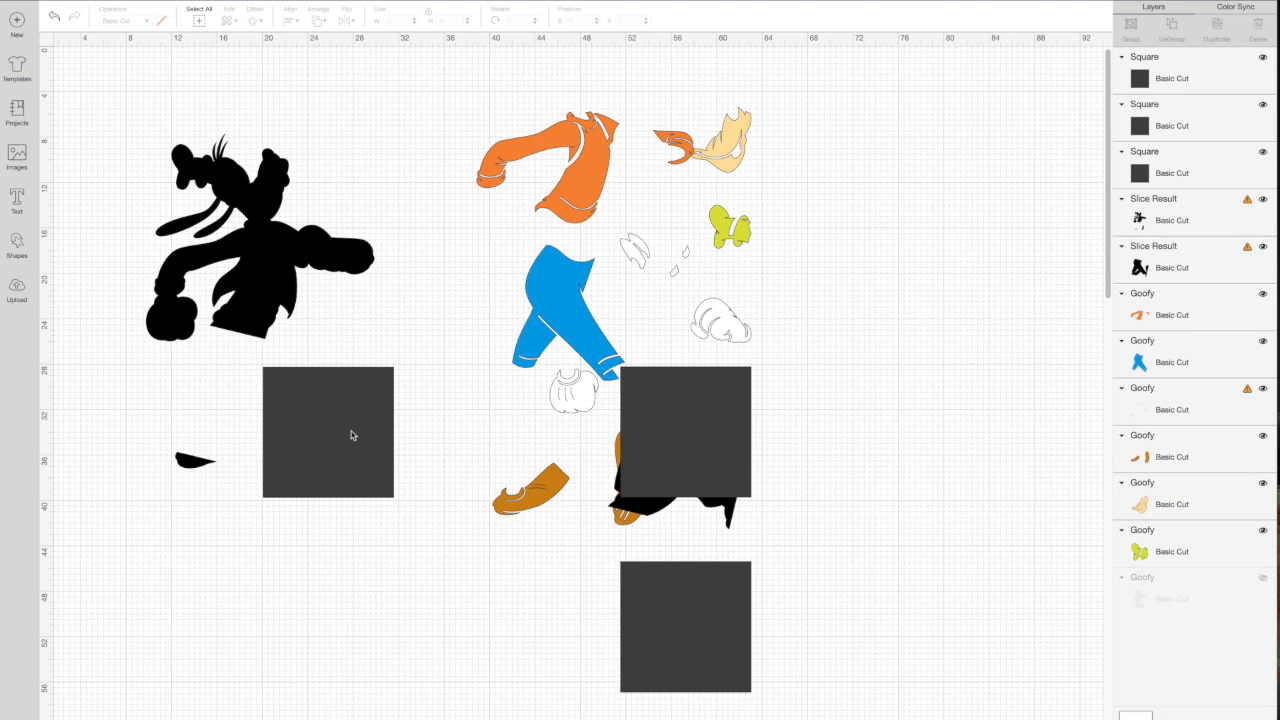
Move a spare square below the upper body and delete the grey leftovers around the tall shoe fragment.
left_click_drag(727, 670, 292, 671)
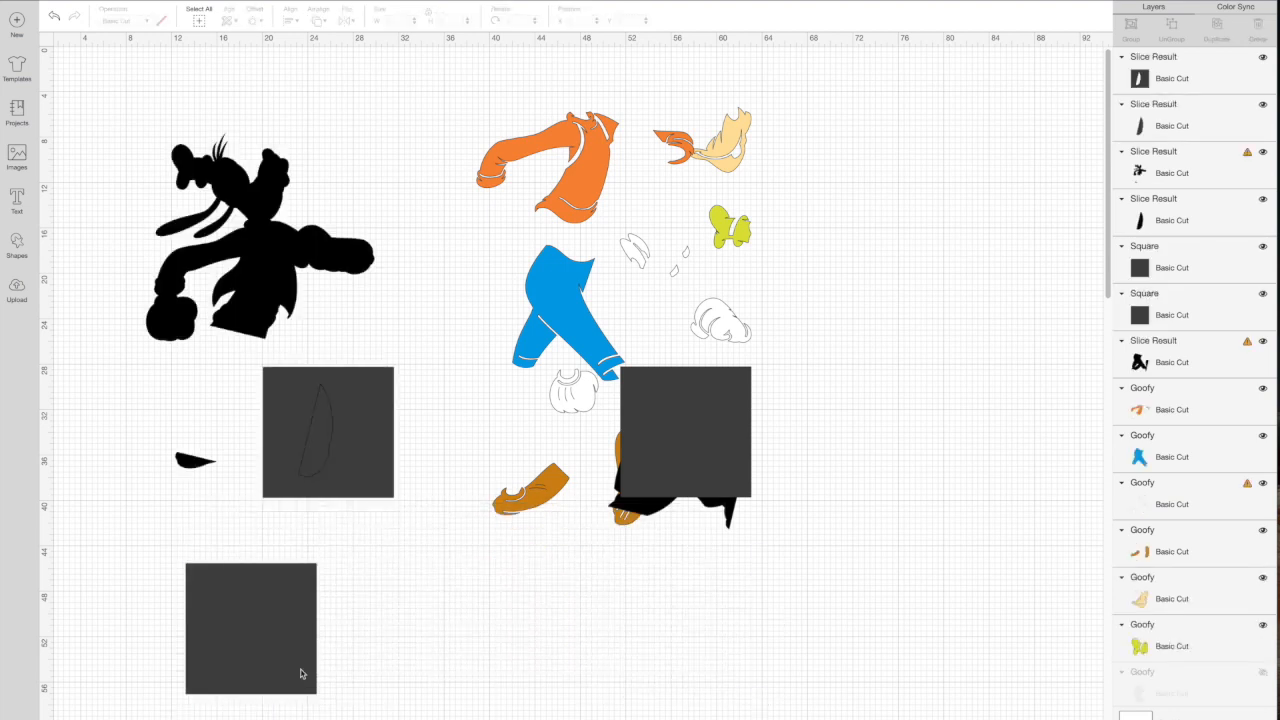
left_click(321, 455)
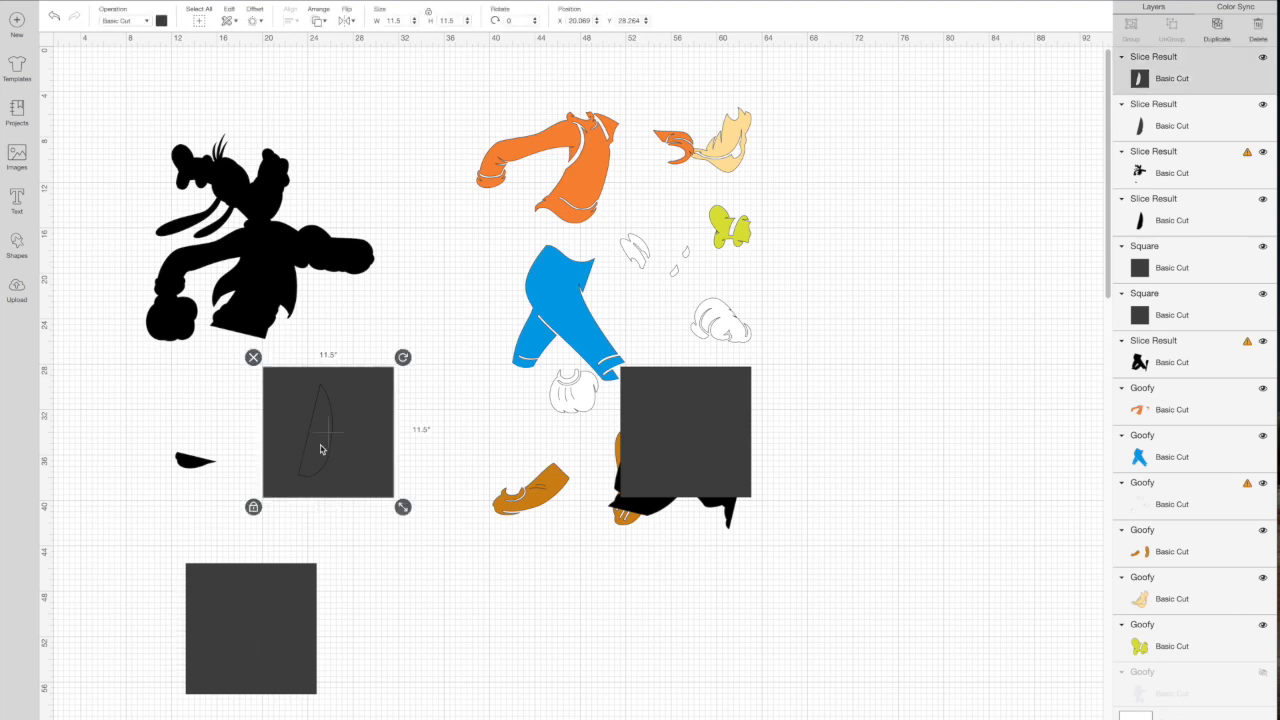
key("ctrl+z")
key("ctrl+z")
key("ctrl+z")
Slice the small shoe fragment off the silhouette with a spare square and move the last square beside the black leg section.
left_click_drag(641, 632, 142, 491)
left_click_drag(212, 622, 188, 396)
left_click(230, 558)
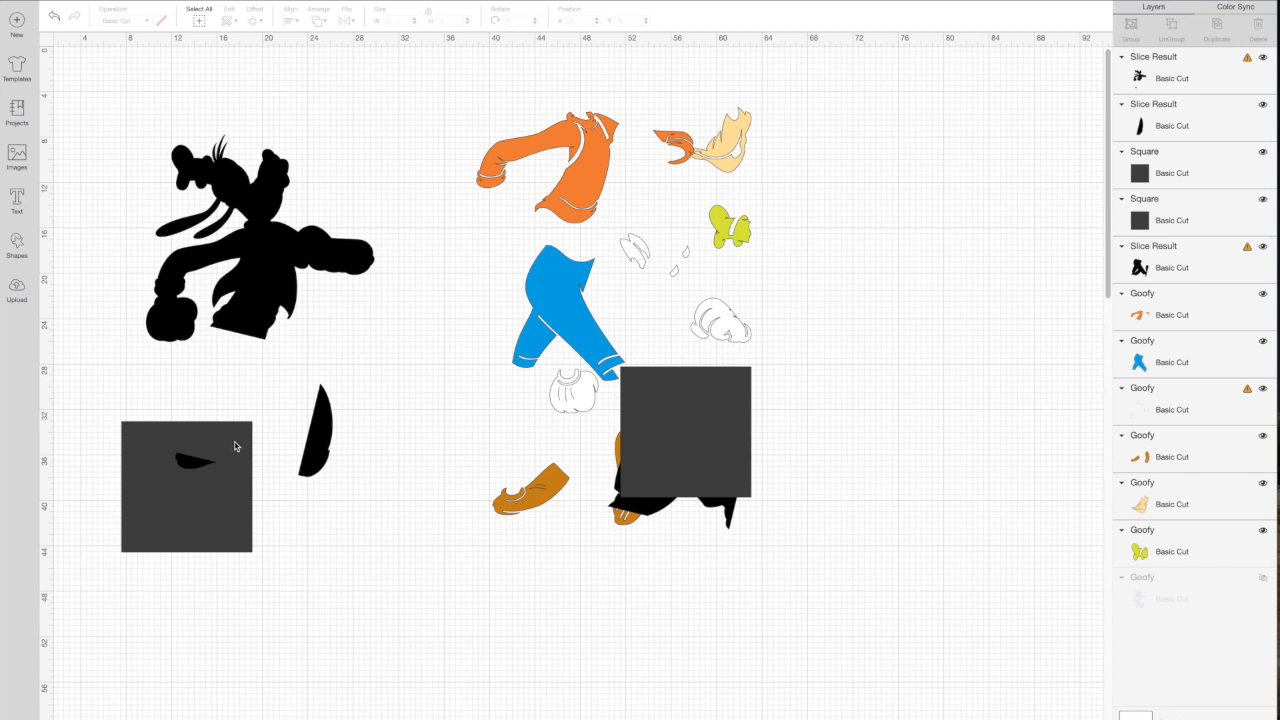
left_click_drag(663, 423, 498, 467)
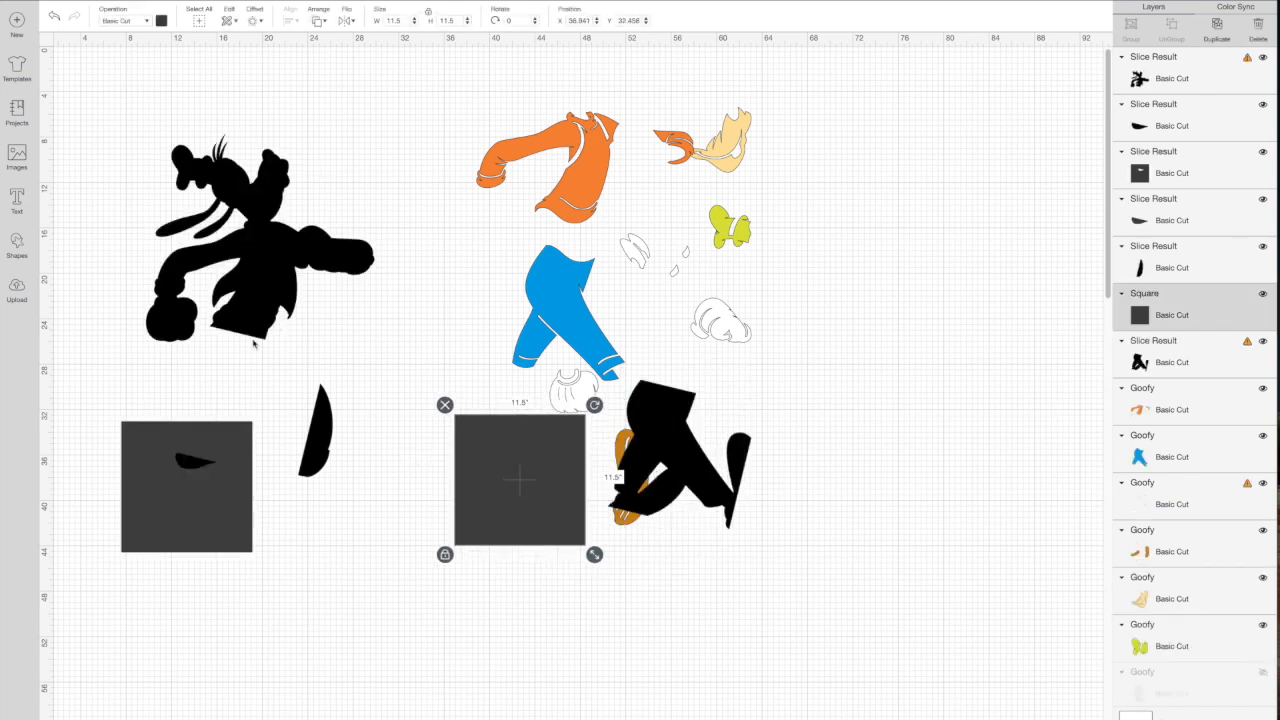
Delete the grey square leftover and the grey copy lying on the small shoe fragment.
left_click_drag(197, 517, 228, 625)
key("Delete")
mouse_move(197, 461)
left_mouse_down()
mouse_move(202, 431)
mouse_move(200, 466)
left_mouse_up()
left_click(201, 467)
key("Delete")
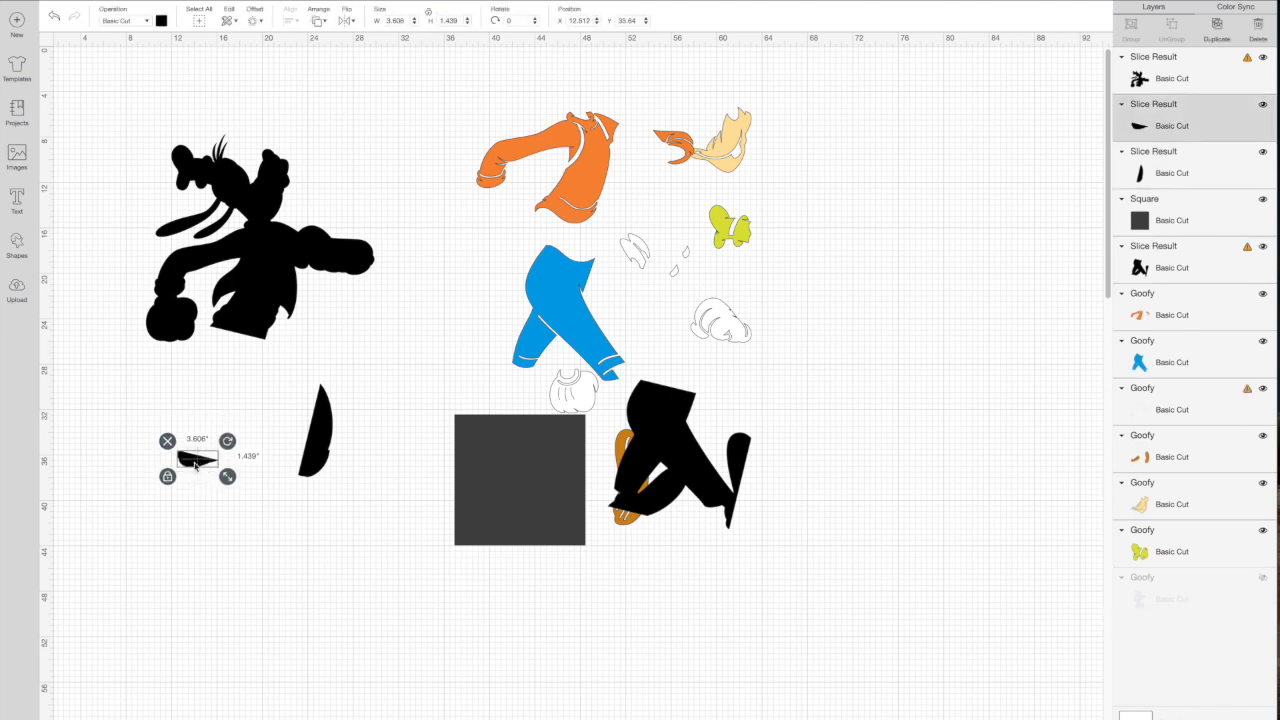
Select the two black shoe fragments and move them together below the black leg section.
mouse_move(201, 460)
left_mouse_down()
mouse_move(141, 424)
mouse_move(203, 455)
left_mouse_up()
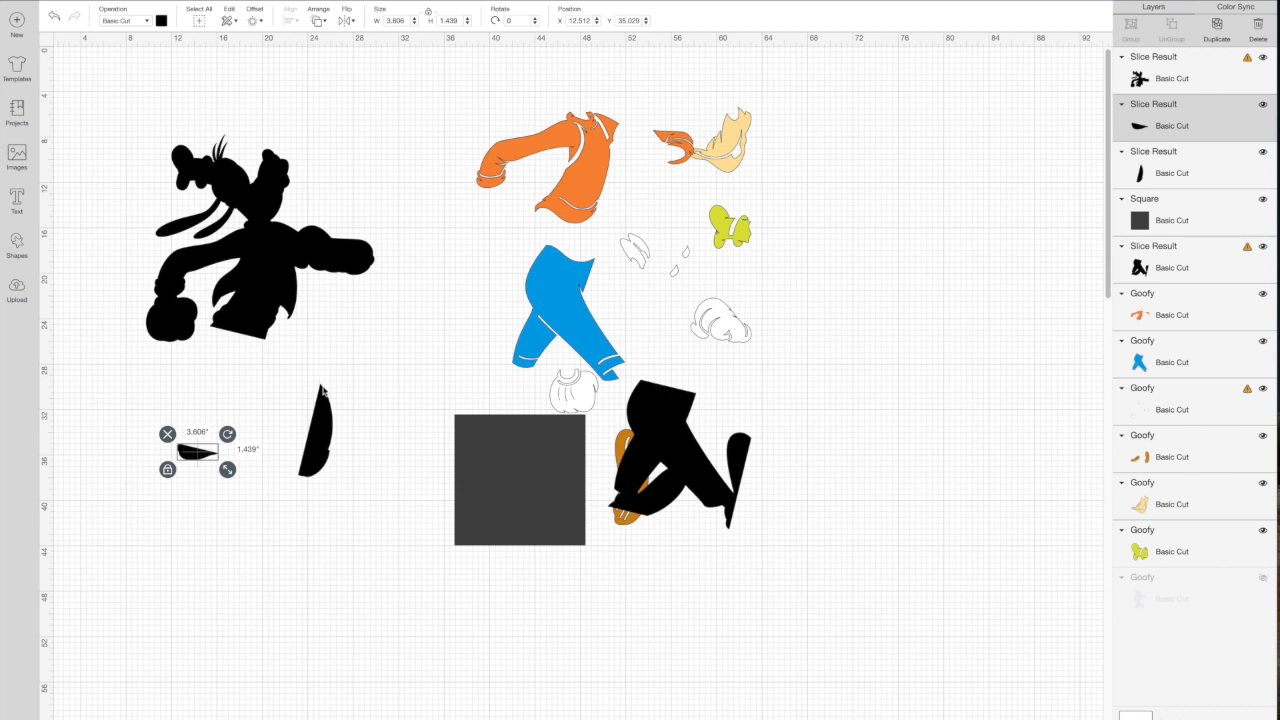
left_click_drag(381, 498, 198, 428)
left_click_drag(312, 418, 735, 586)
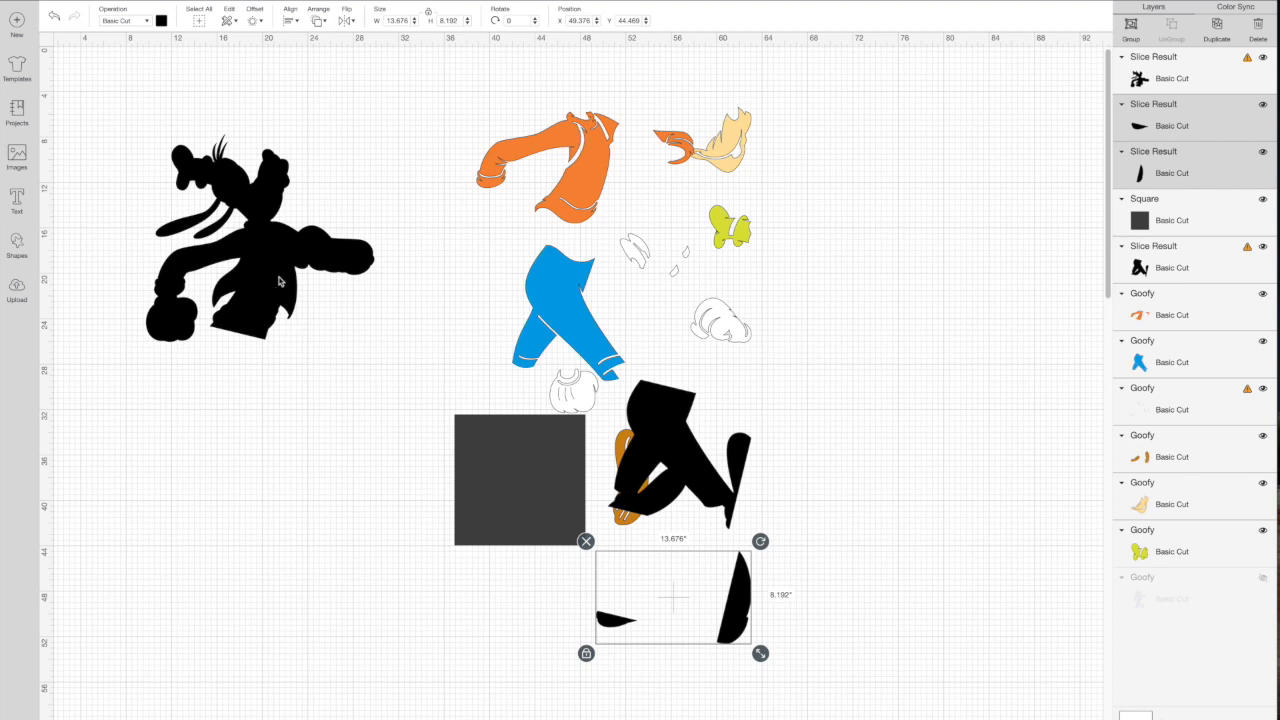
Position the remaining 11.5-inch square behind the silhouette's lowered arm and hand, rotating it slightly to cover them.
left_click_drag(512, 496, 203, 317)
left_click(259, 247)
left_click_drag(288, 256, 295, 282)
mouse_move(230, 330)
left_mouse_down()
mouse_move(230, 311)
mouse_move(245, 347)
mouse_move(235, 362)
mouse_move(240, 336)
left_mouse_up()
left_click(165, 352)
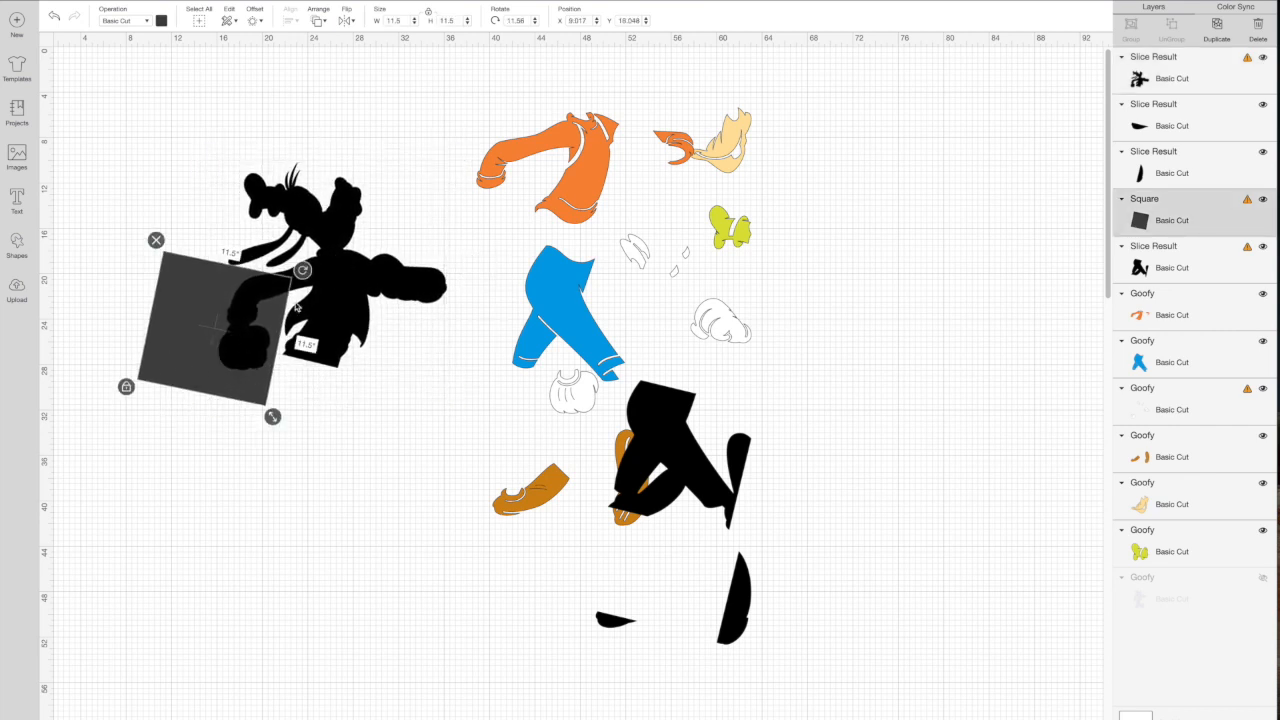
left_click_drag(303, 270, 295, 260)
left_click(254, 305)
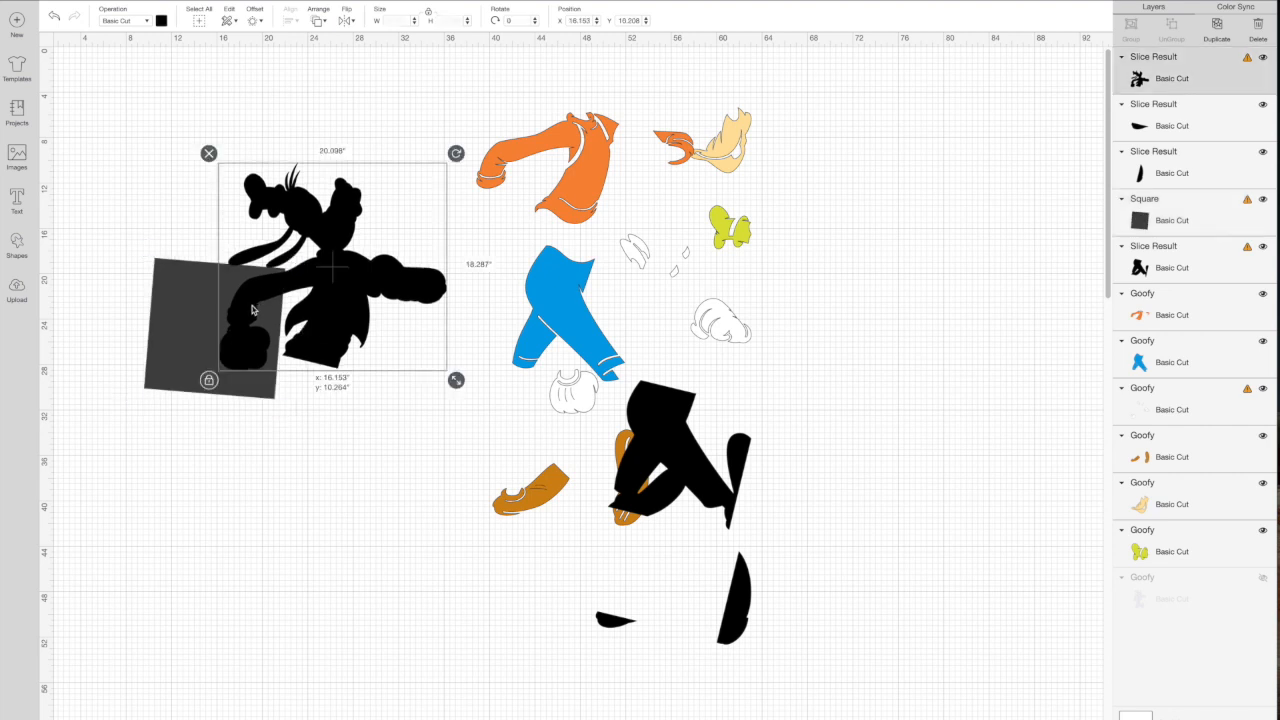
left_click_drag(254, 305, 250, 304)
Select the tilted square with the upper-body silhouette and slice off the lowered arm and hand.
left_click_drag(334, 451, 199, 162)
left_click(416, 436)
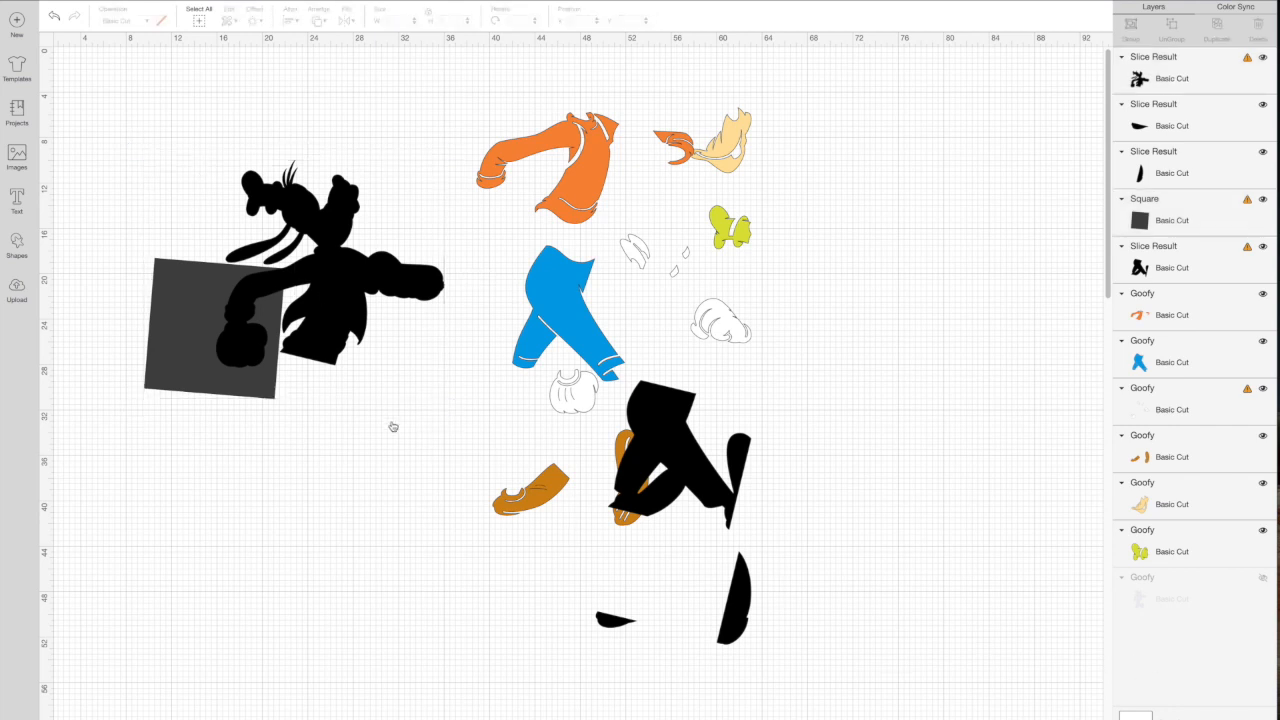
left_click(258, 299)
left_click_drag(250, 310, 272, 208)
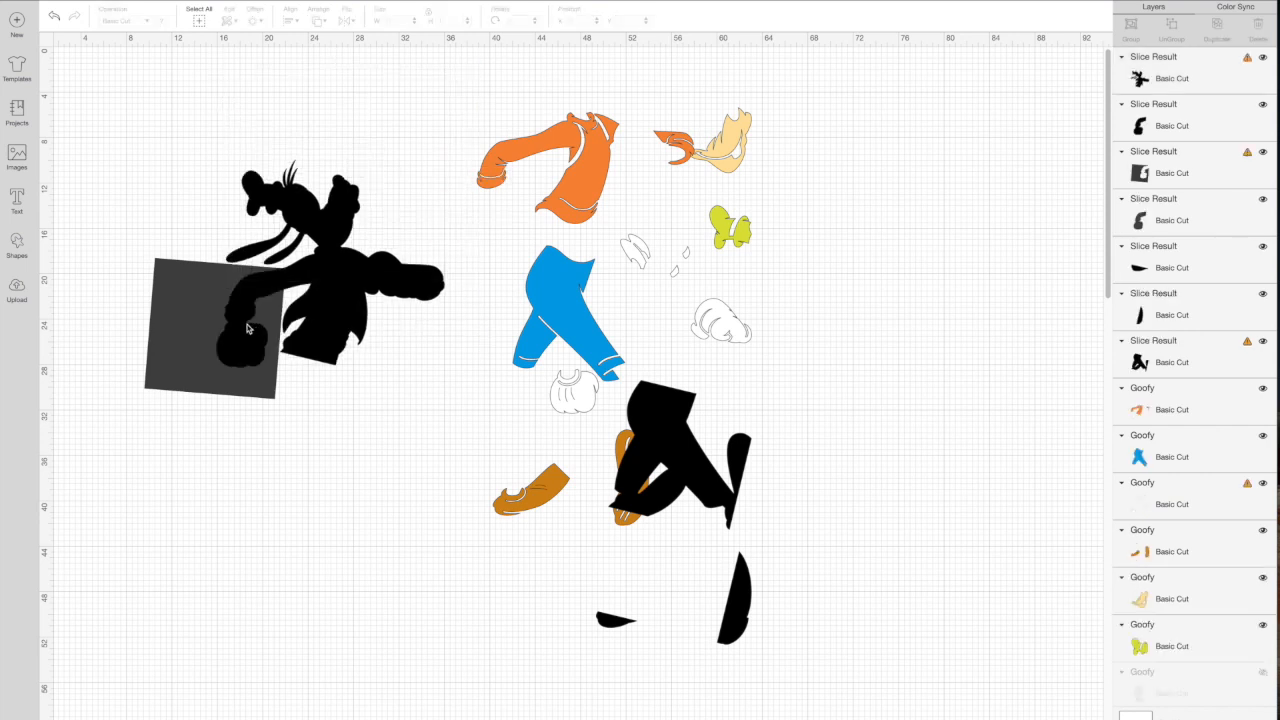
Pull the upper body and the black arm section off the square and delete the grey leftovers.
left_click_drag(244, 298, 295, 219)
left_click_drag(246, 320, 159, 570)
left_click(237, 325)
left_click_drag(330, 410, 138, 204)
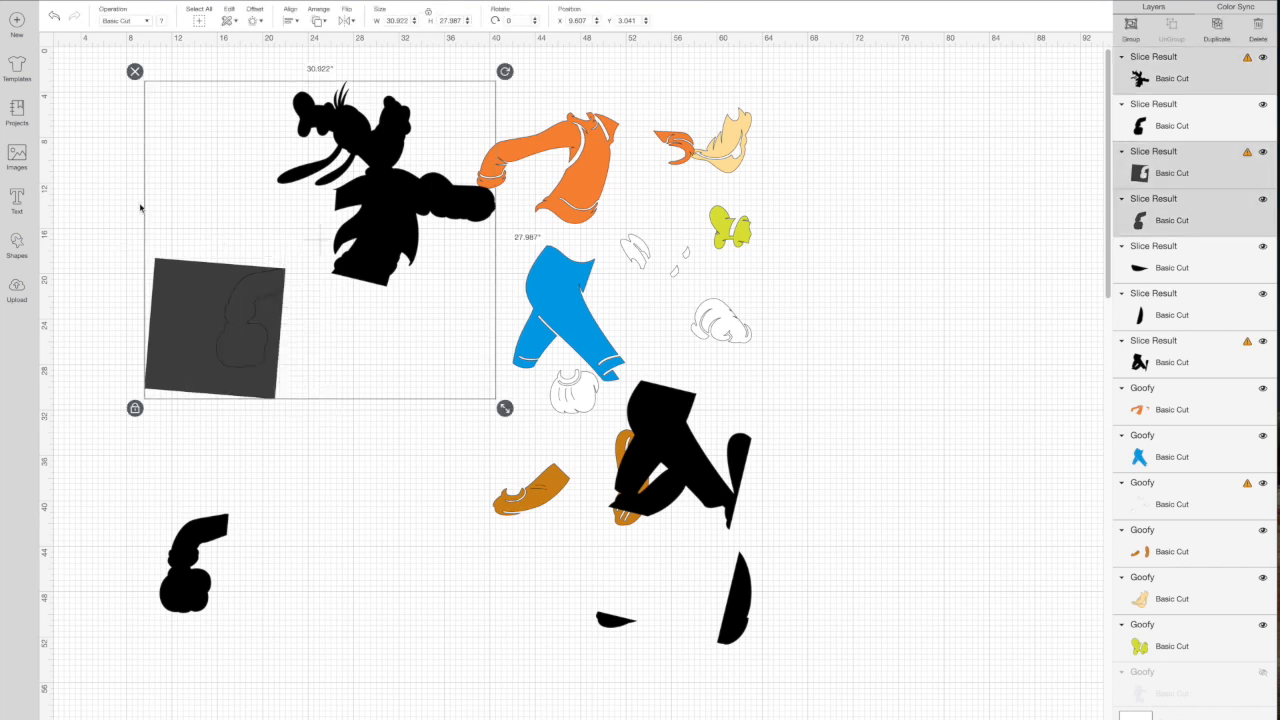
left_click(300, 432)
left_click(225, 320)
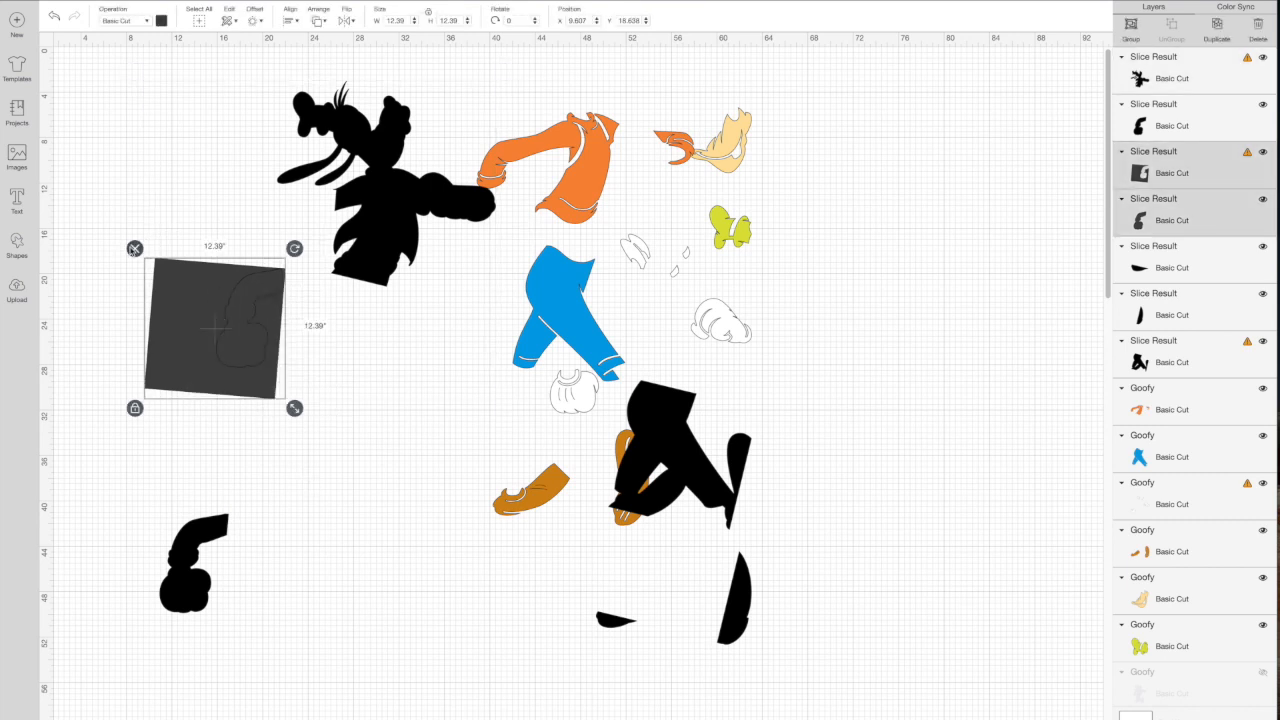
left_click(134, 249)
Move the upper body clear of the coloured layers and set the black arm section farther aside.
left_click_drag(334, 208, 246, 254)
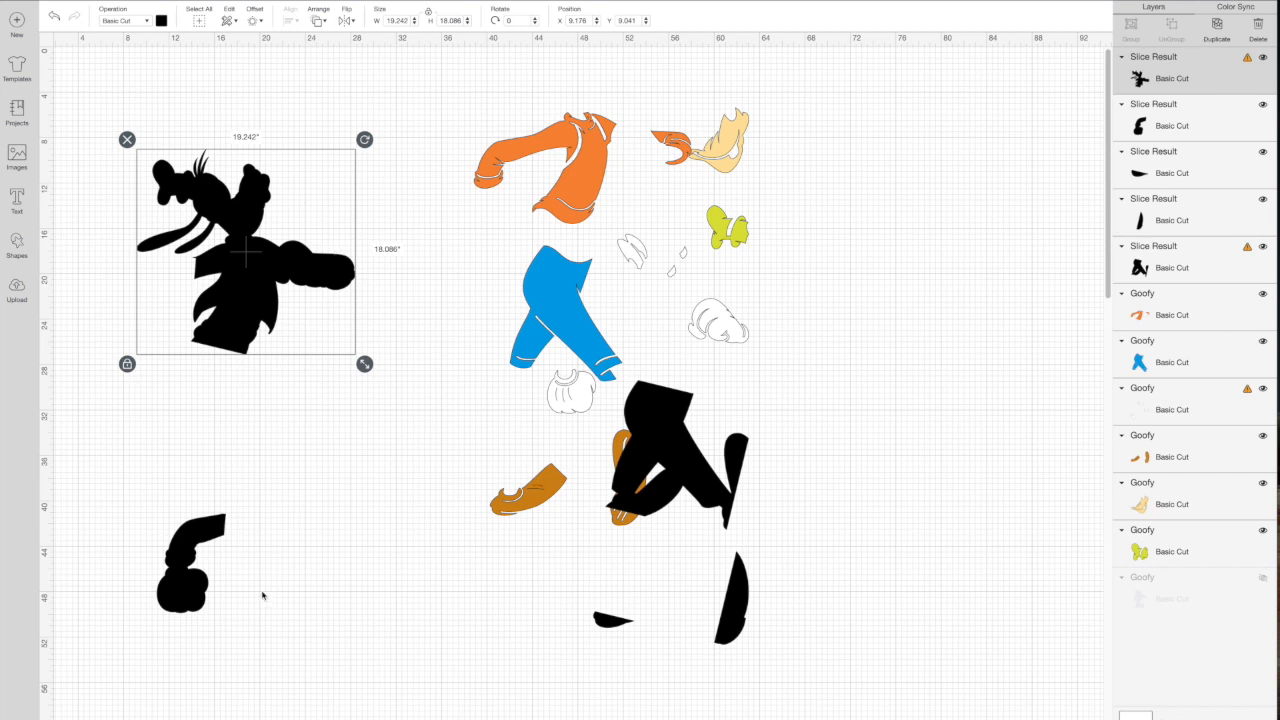
left_click_drag(205, 537, 115, 488)
left_click_drag(270, 275, 339, 283)
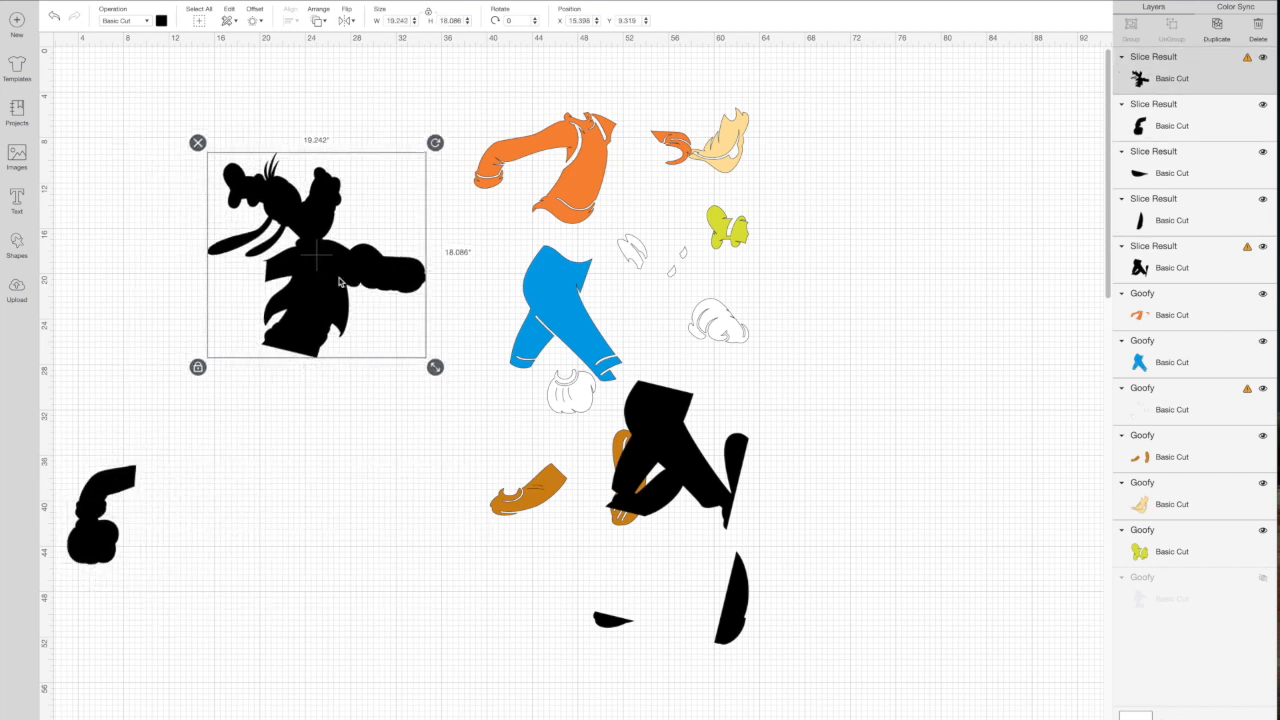
Add another 11.5-inch square and place it over the silhouette's head, rotated to 341.9 degrees.
left_click(17, 243)
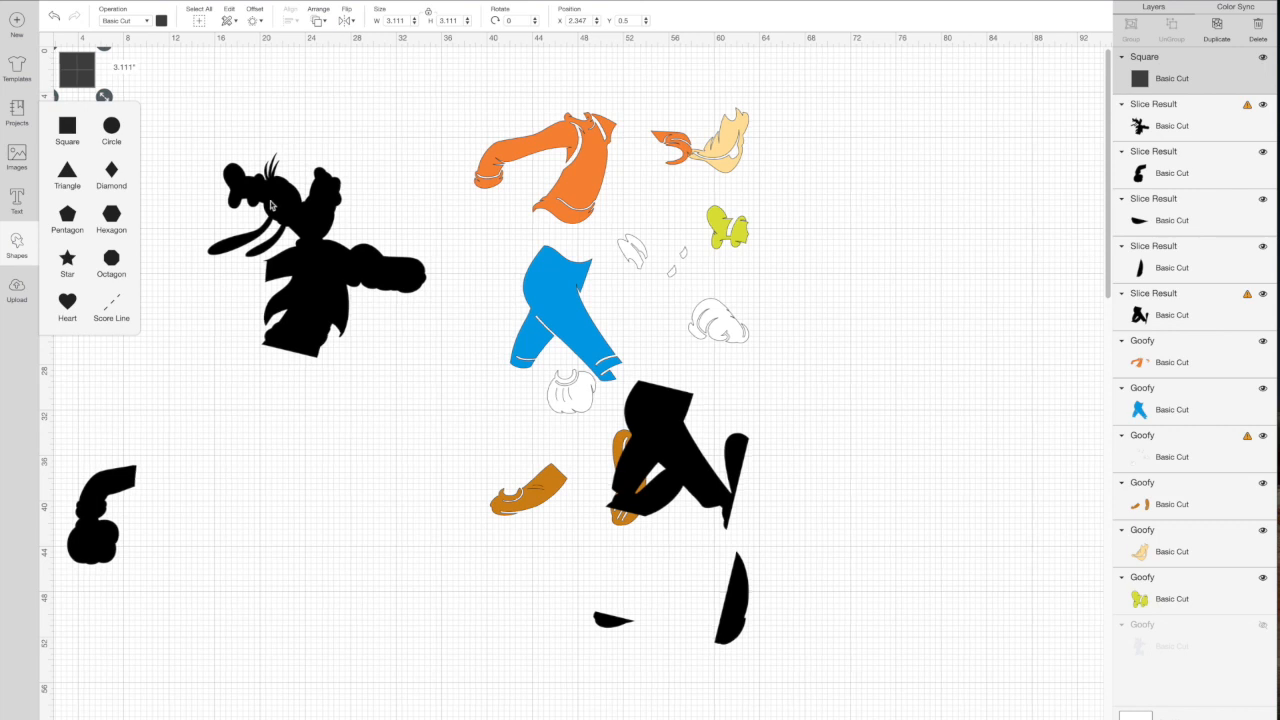
left_click_drag(72, 75, 248, 427)
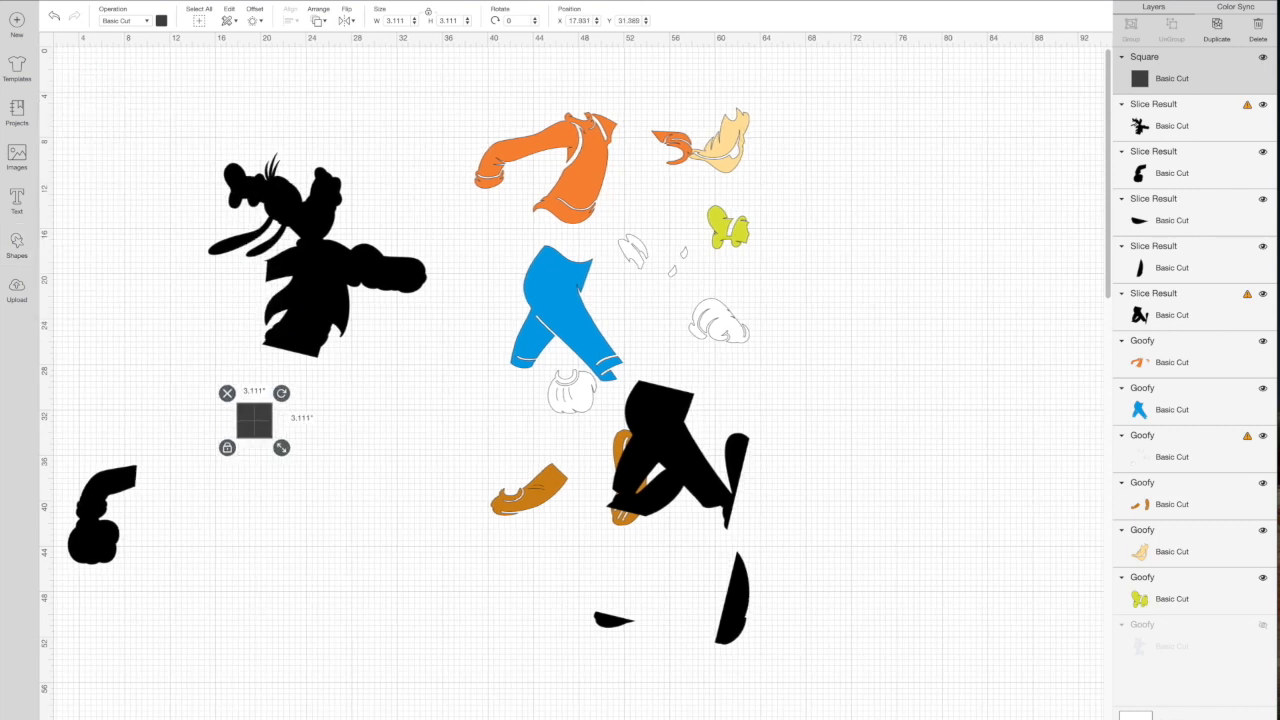
left_click(400, 20)
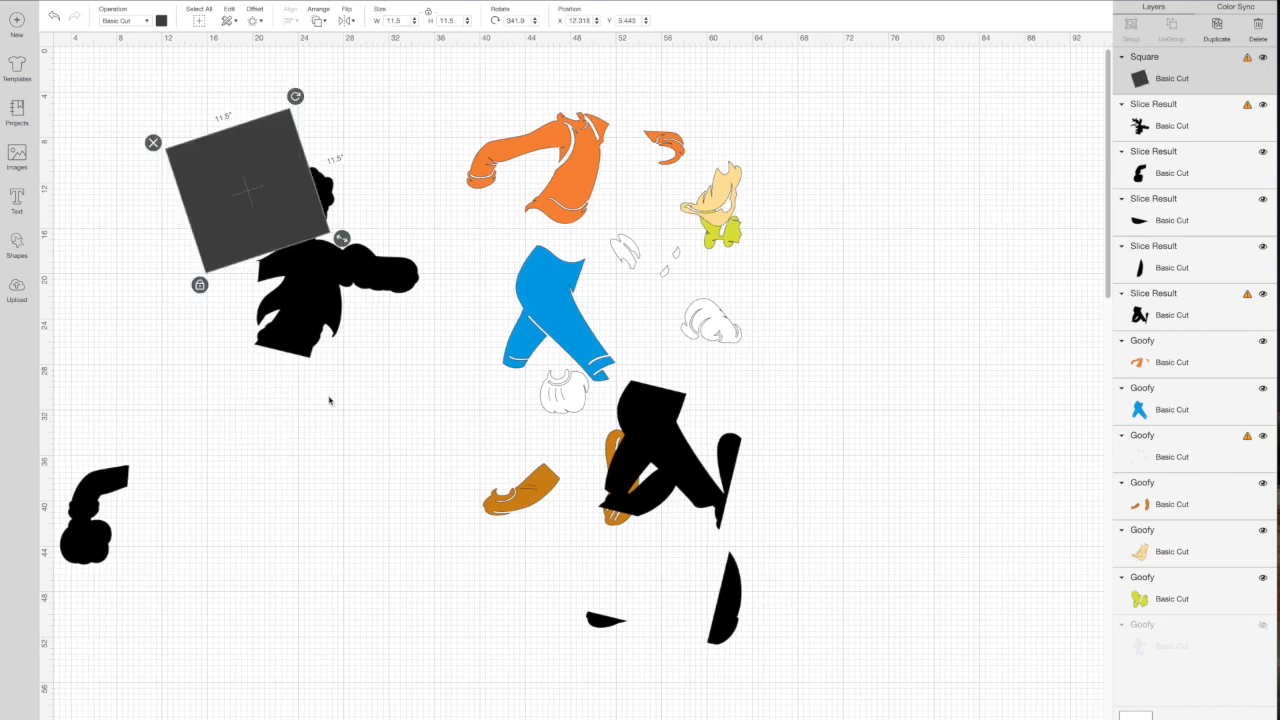
Slice the head section from the silhouette with the rotated square and delete the grey slice leftovers.
left_click(338, 409)
left_click_drag(345, 414, 224, 167)
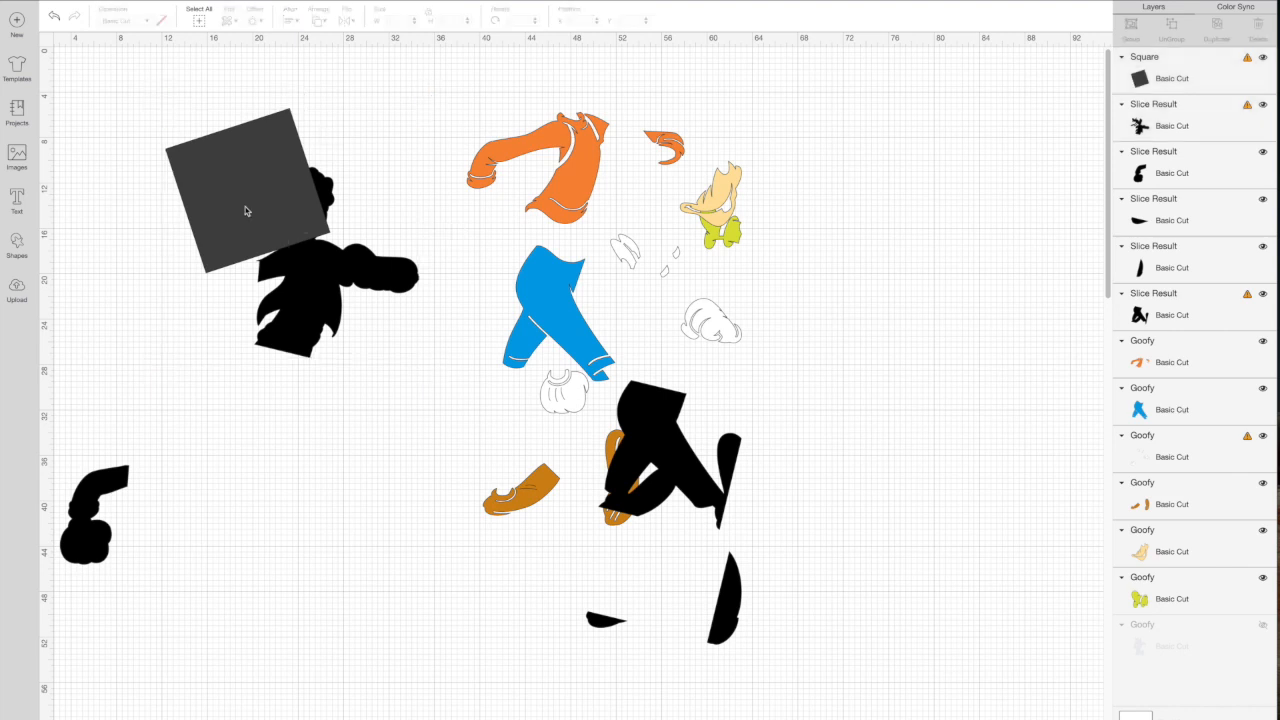
left_click(265, 160)
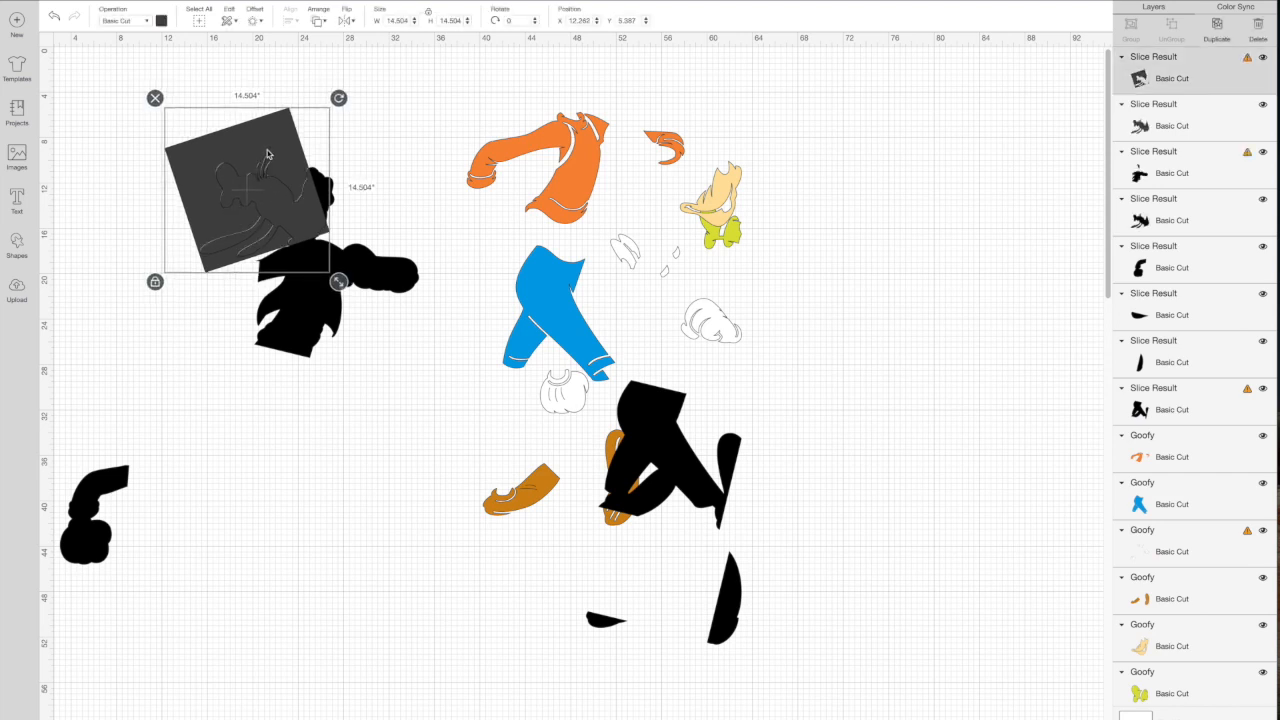
left_click(155, 98)
left_click(227, 180)
left_click(190, 140)
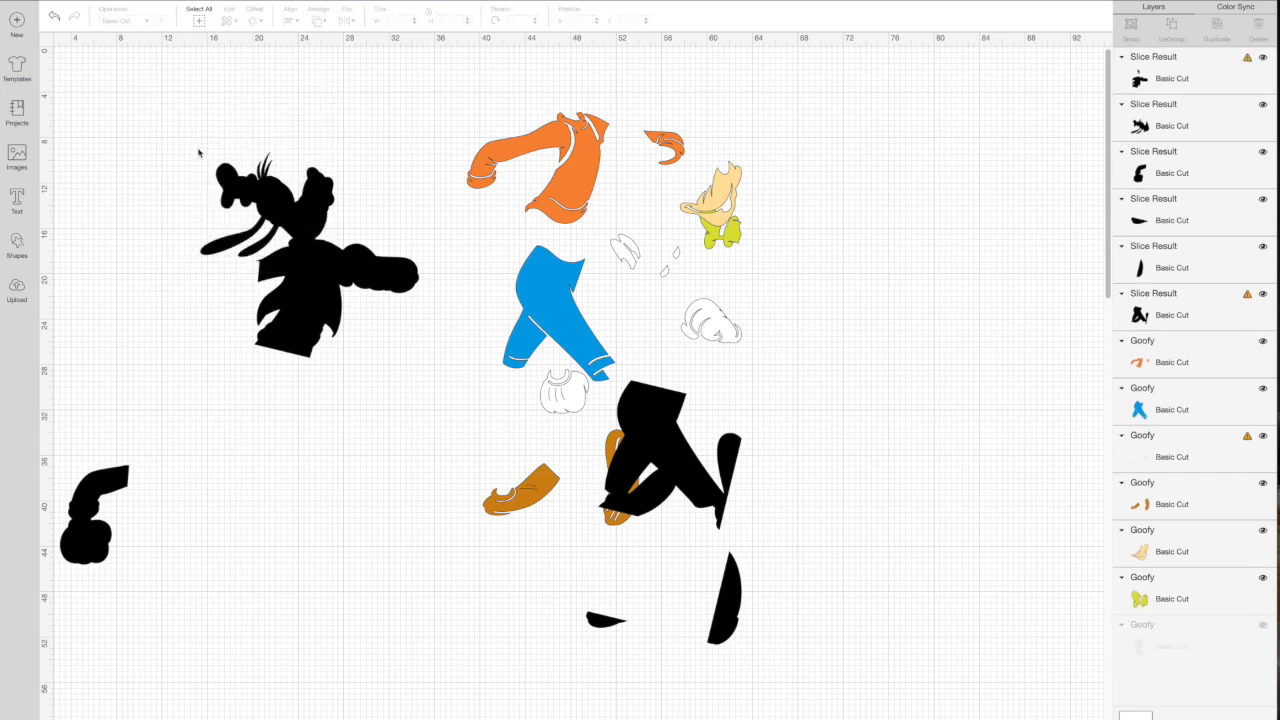
Move the torso section below the head and place a square of about 6.9 inches over its detached head fragment.
left_click_drag(341, 282, 322, 465)
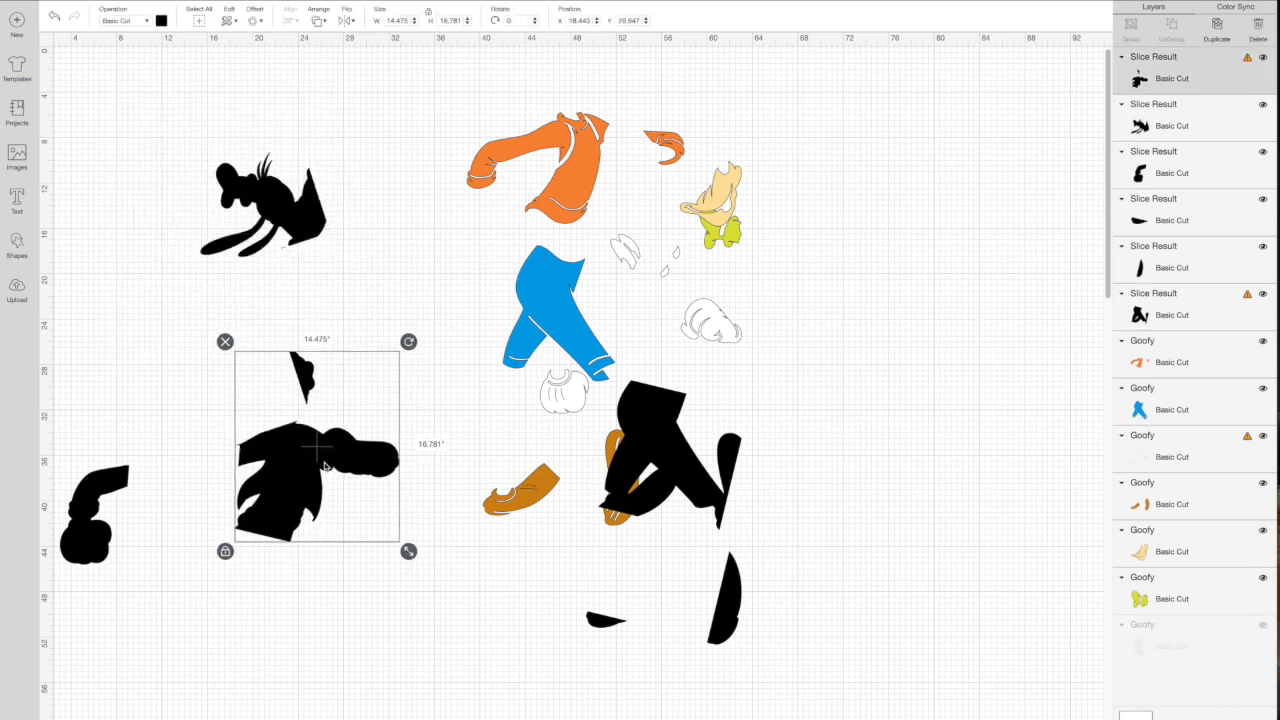
left_click(18, 244)
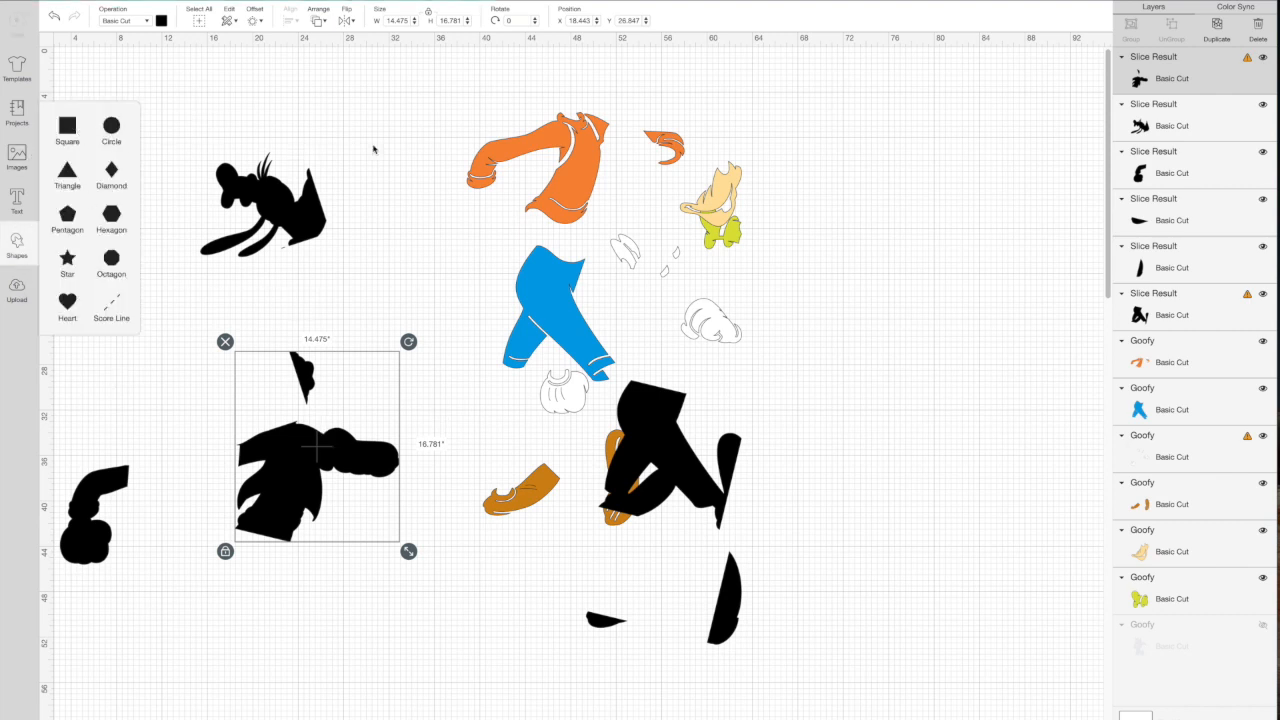
left_click_drag(78, 64, 314, 391)
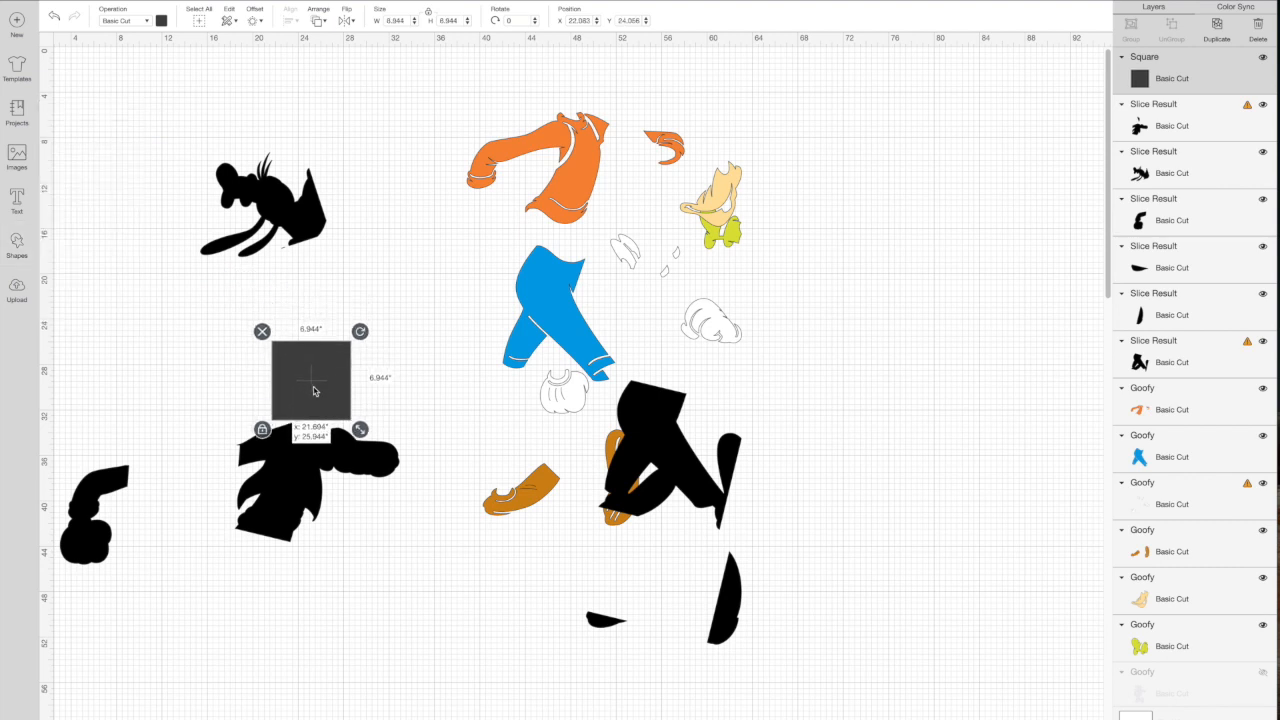
left_click(196, 343)
Slice the small head fragment from the torso section with the square and delete the grey slice leftovers.
left_click_drag(218, 338, 392, 431)
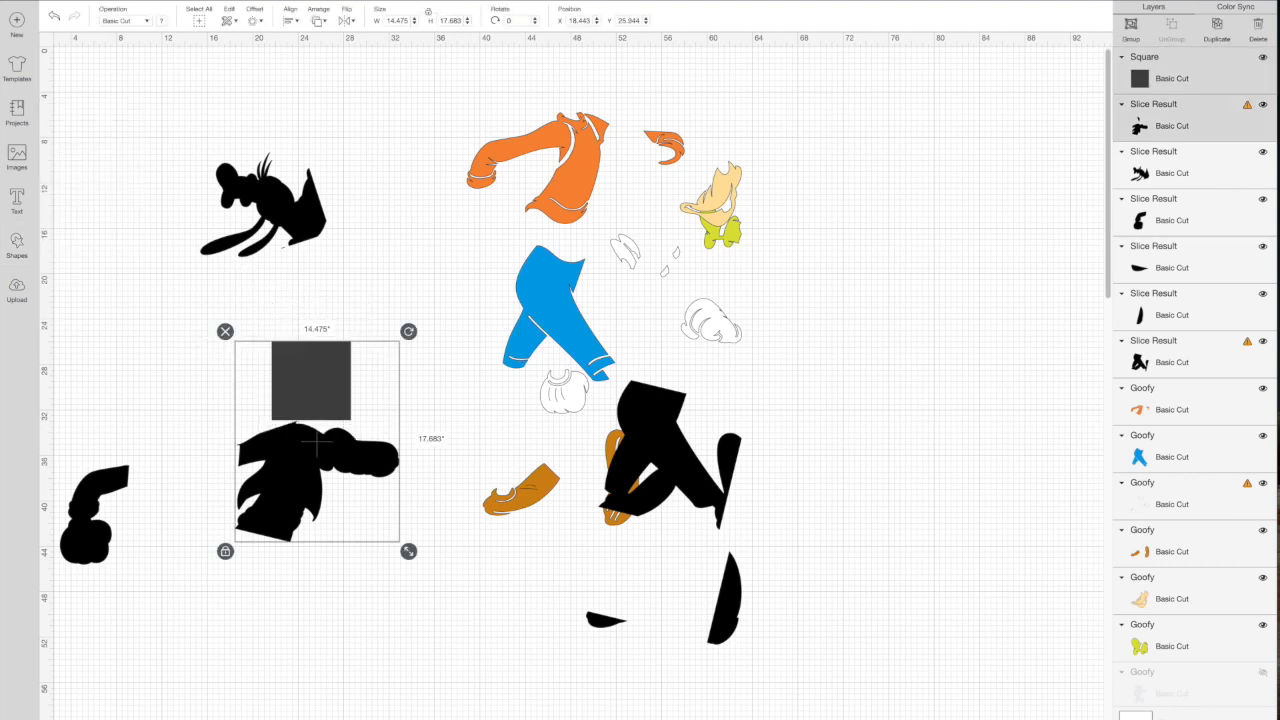
left_click(718, 593)
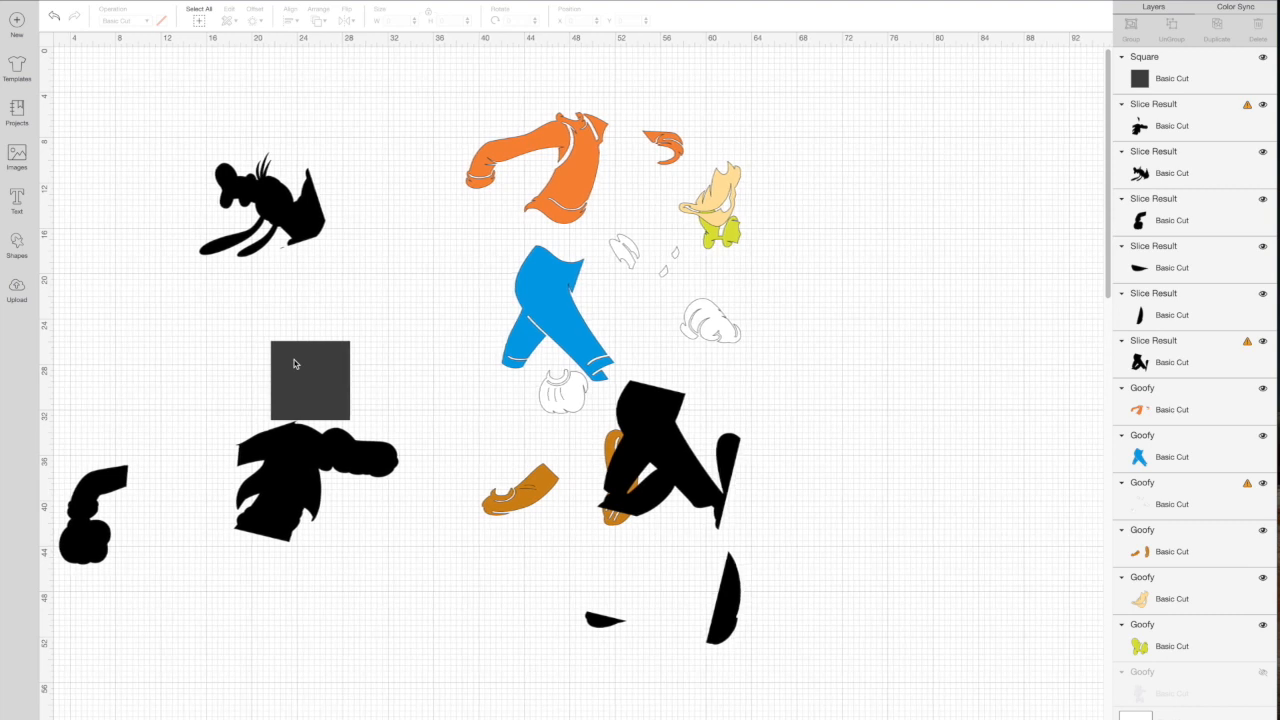
left_click(294, 364)
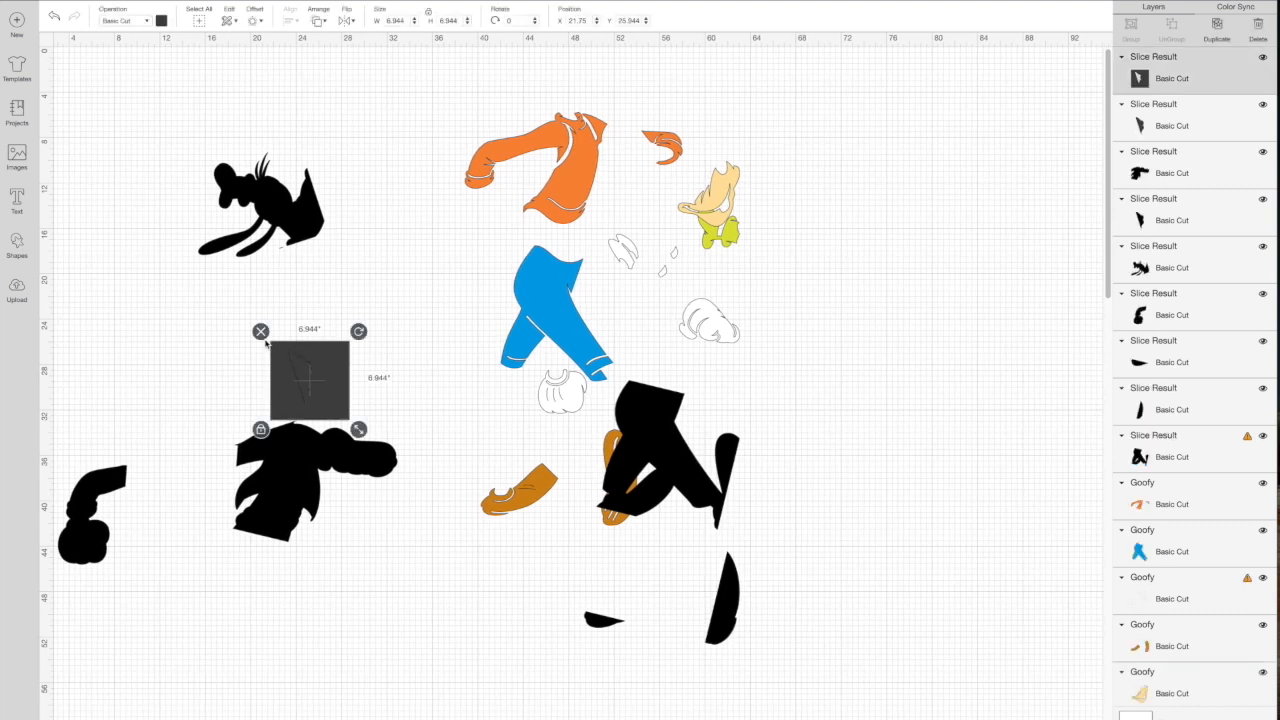
key("Delete")
left_click(303, 377)
key("Delete")
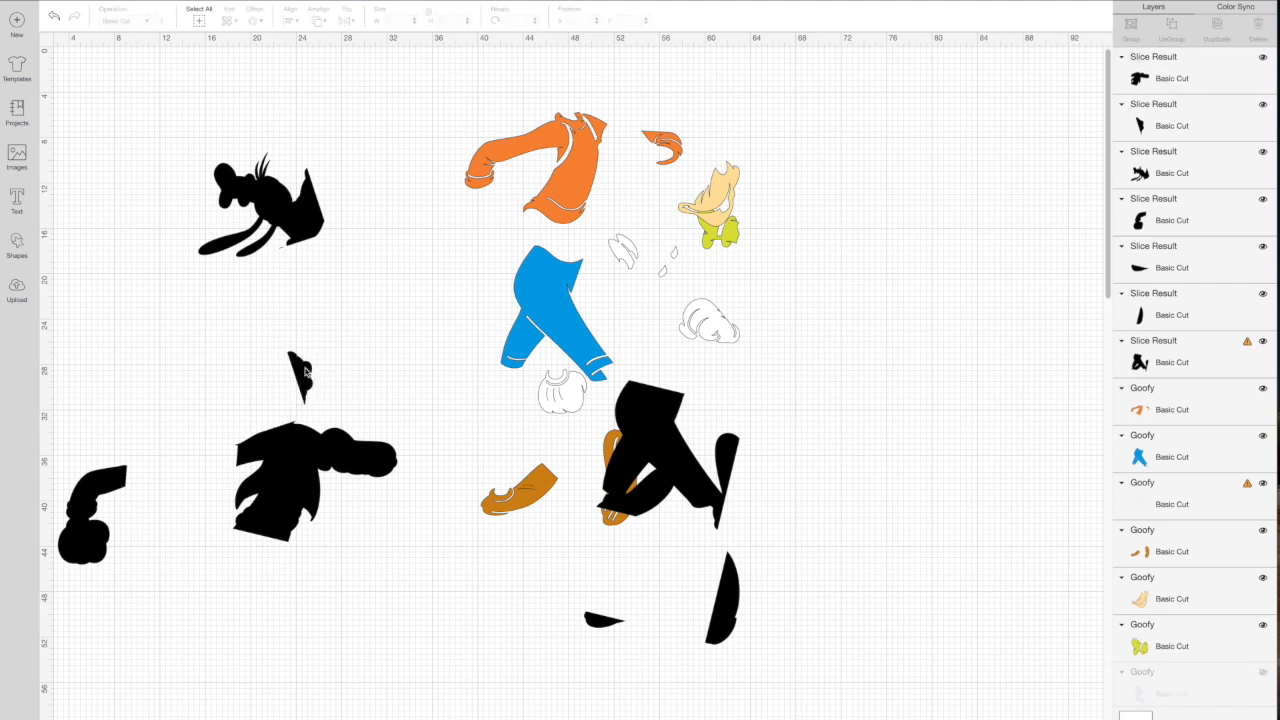
Reassemble the black silhouette by moving the head fragment, torso, arm, legs and shoe pieces back into place with narrow gaps.
left_click_drag(305, 377, 327, 191)
left_click_drag(310, 463, 334, 284)
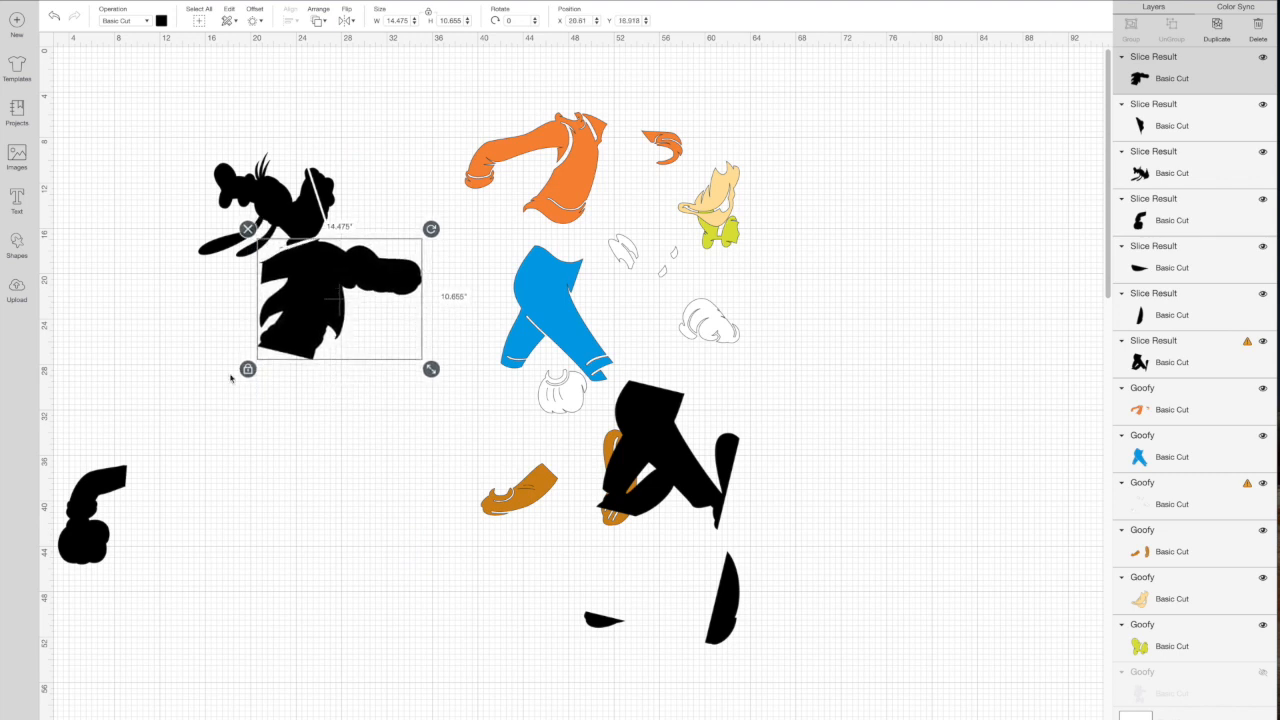
left_click_drag(110, 486, 234, 292)
left_click_drag(661, 445, 289, 415)
left_click_drag(722, 621, 366, 480)
left_click_drag(582, 620, 240, 493)
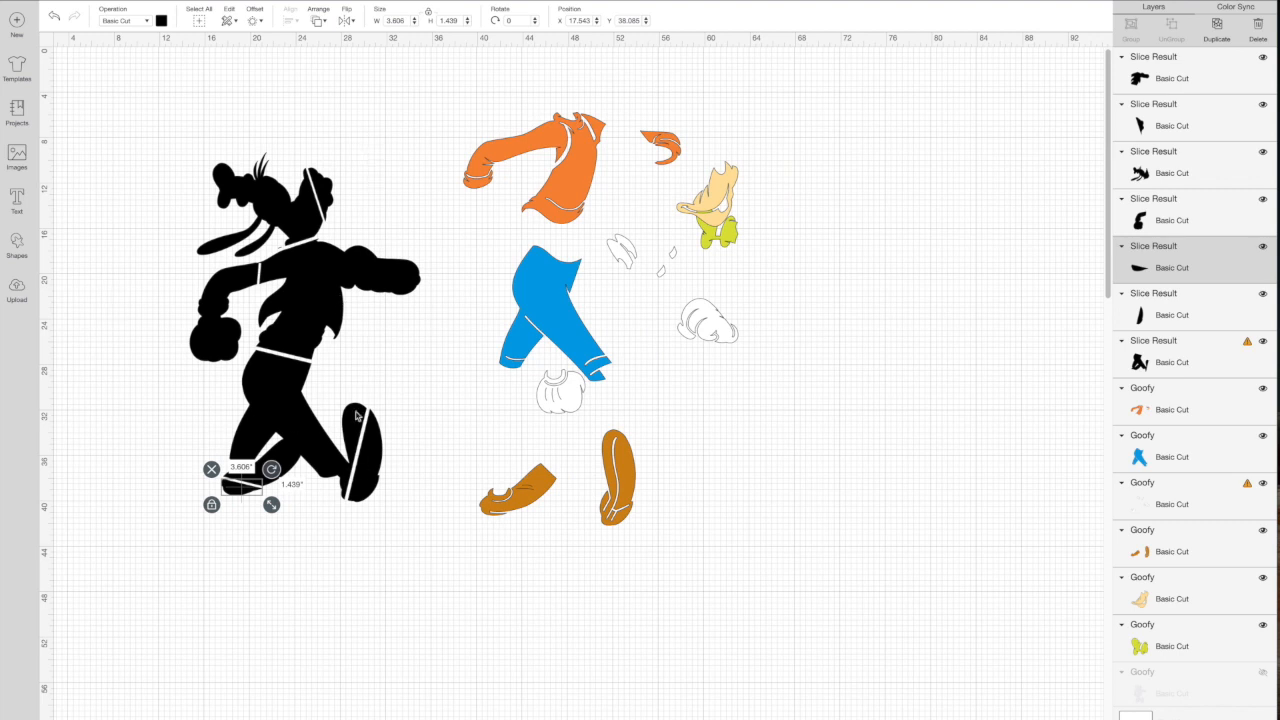
left_click_drag(295, 221, 295, 223)
left_click(328, 200)
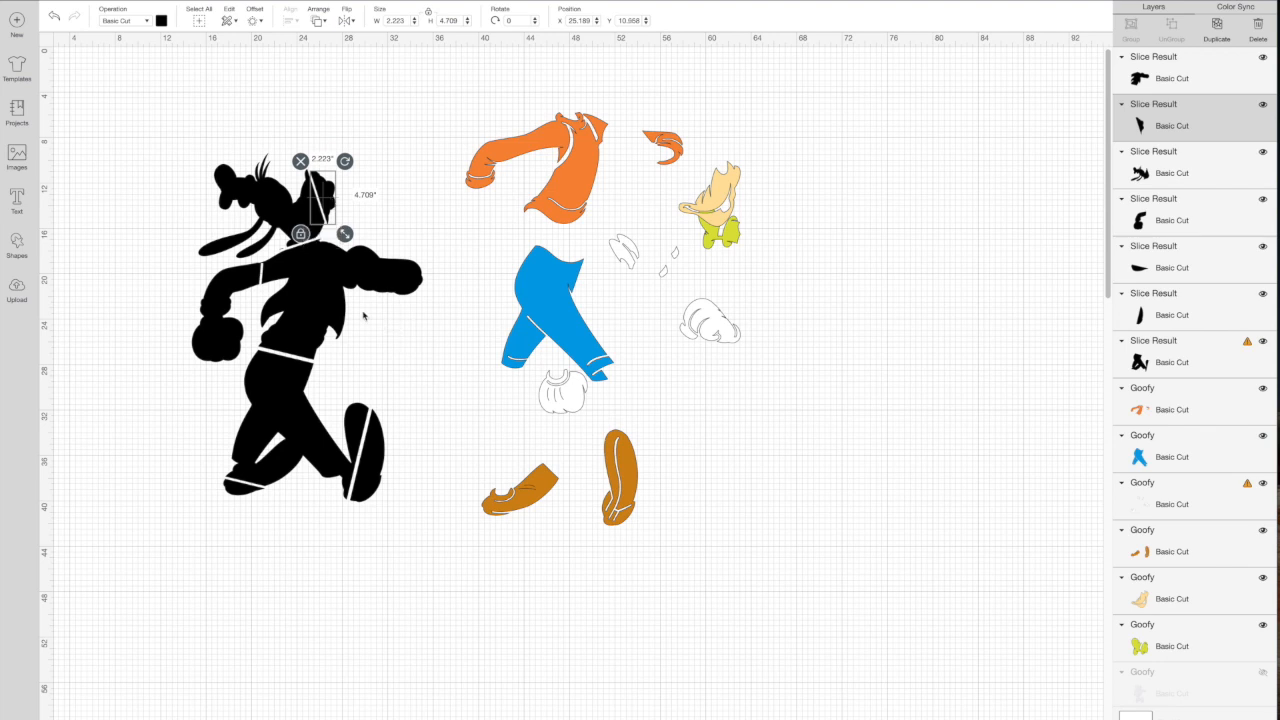
Move the torso section with its outstretched arm out of the silhouette, over beside the brown shoes.
left_click_drag(363, 316, 680, 466)
key("ctrl+z")
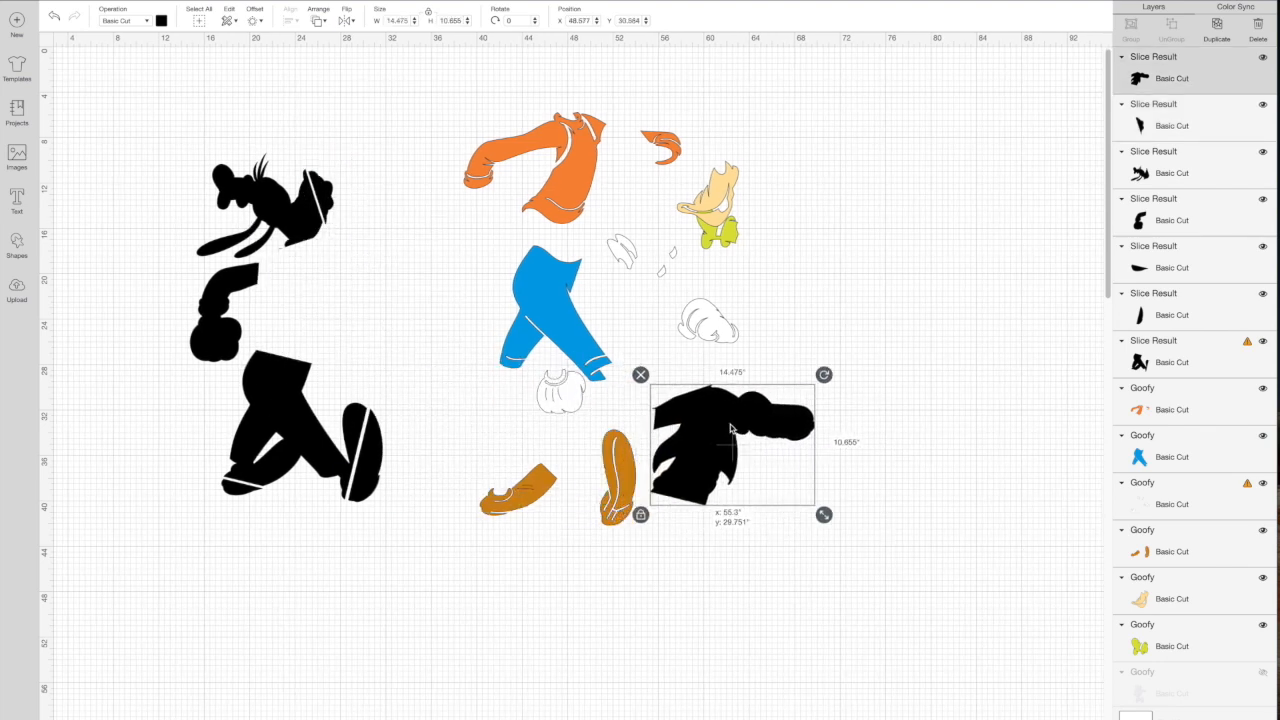
key("ctrl+z")
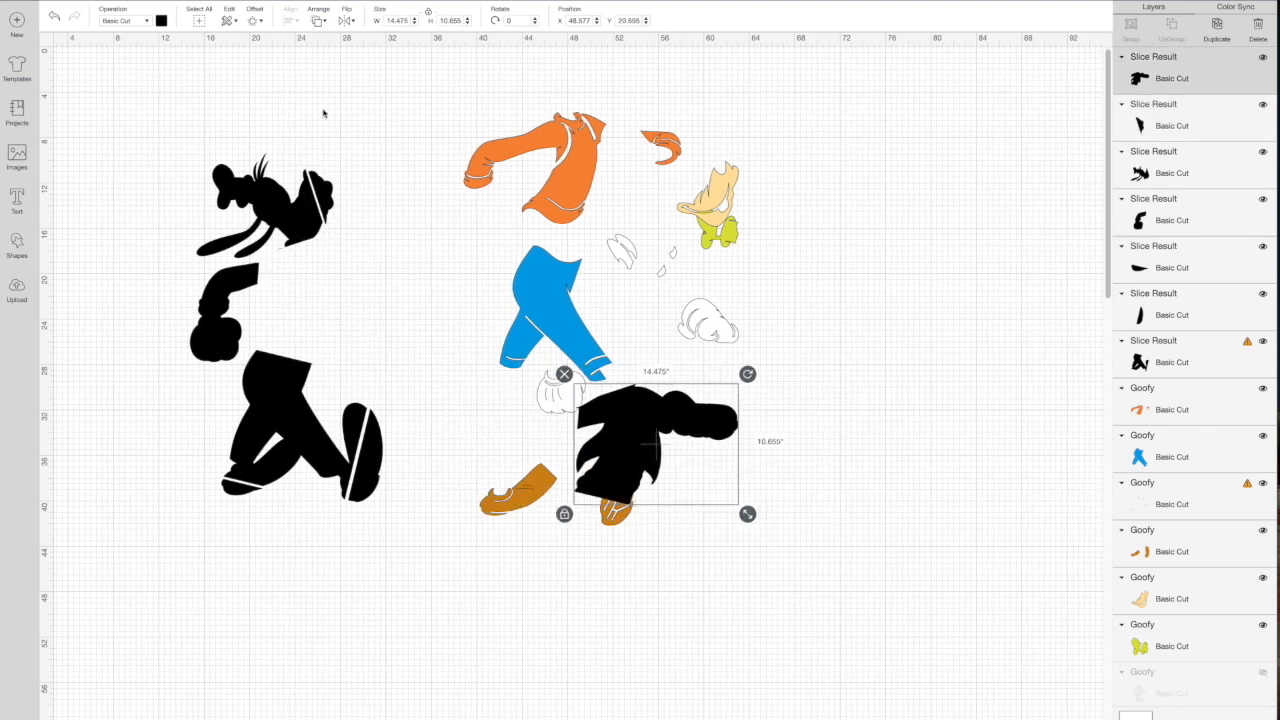
Add another square, size it to 11.5 inches and place it below the silhouette's legs.
left_click(10, 250)
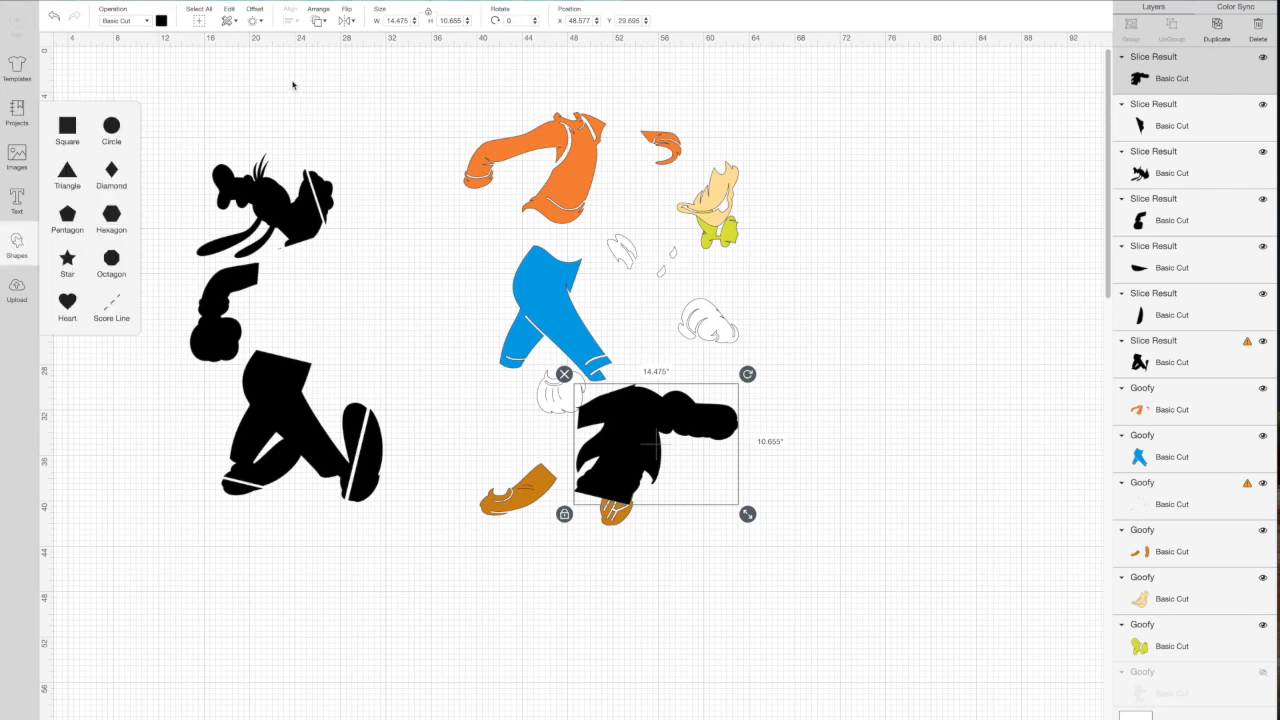
left_click_drag(70, 70, 302, 140)
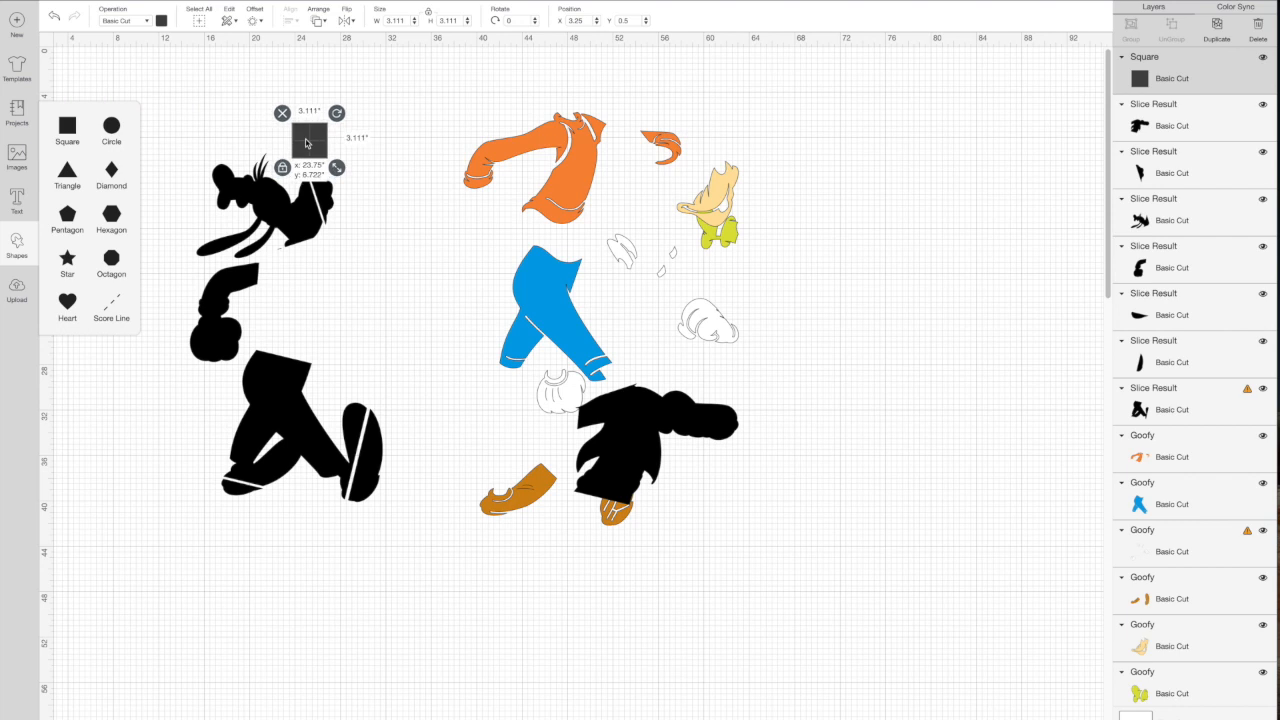
double_click(396, 20)
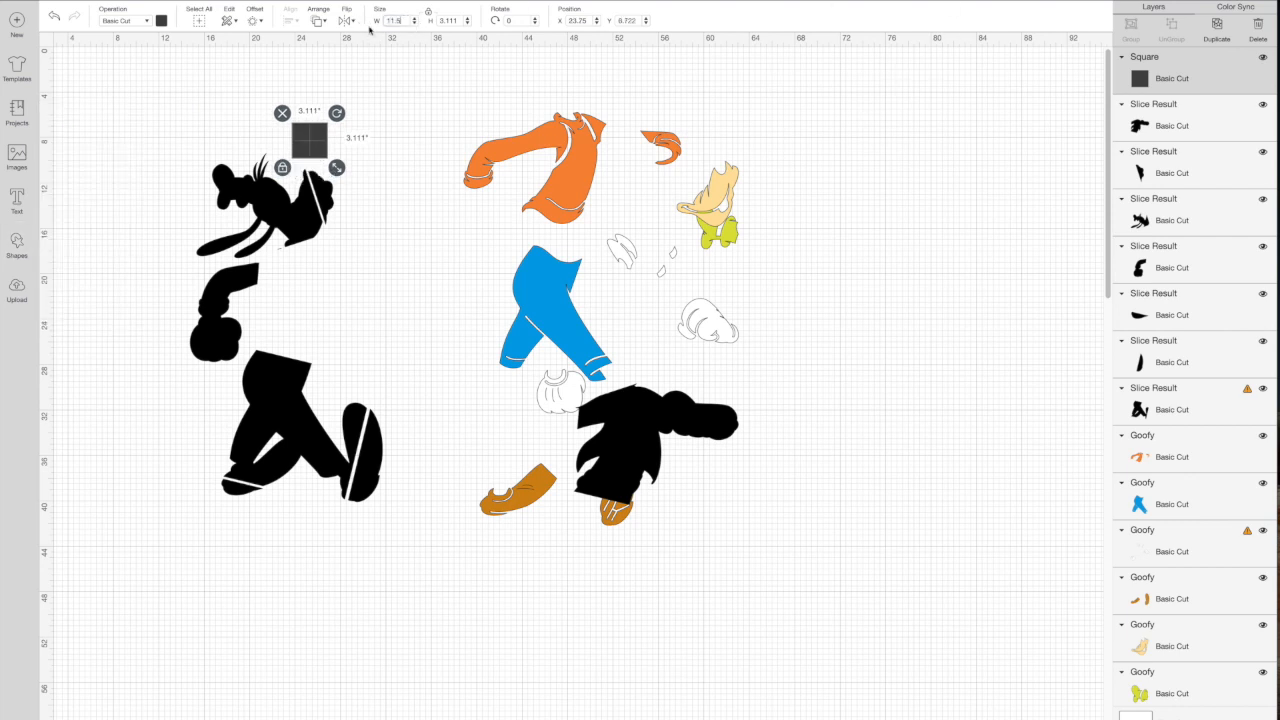
type("11.5")
key("Return")
left_click_drag(380, 171, 391, 572)
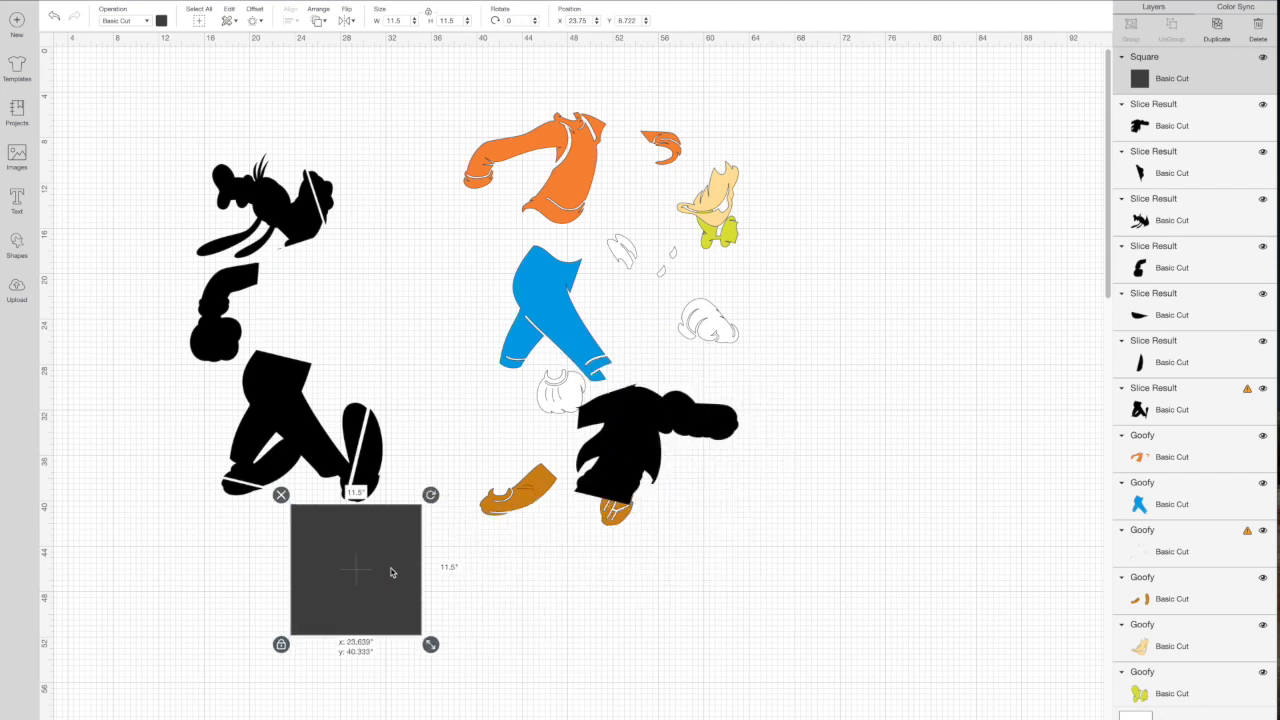
Place the torso section below the silhouette and cover all but its outstretched hand with the 11.5-inch square.
left_click_drag(660, 436, 660, 481)
mouse_move(568, 530)
left_mouse_down()
mouse_move(752, 530)
mouse_move(570, 532)
left_mouse_up()
left_click_drag(707, 500, 126, 609)
left_click(238, 706)
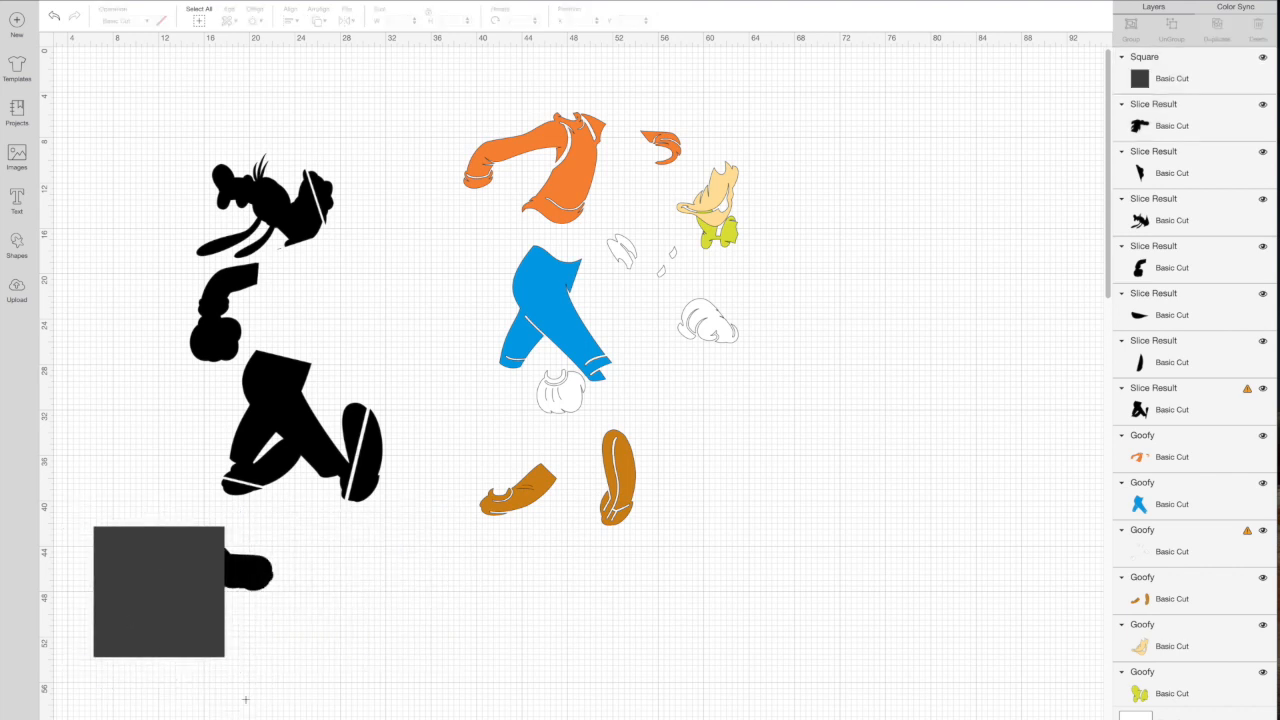
Slice the torso from its outstretched hand with the square and delete the grey slice leftovers.
left_click_drag(249, 706, 118, 540)
left_click(245, 703)
scroll(274, 500, "right", 2)
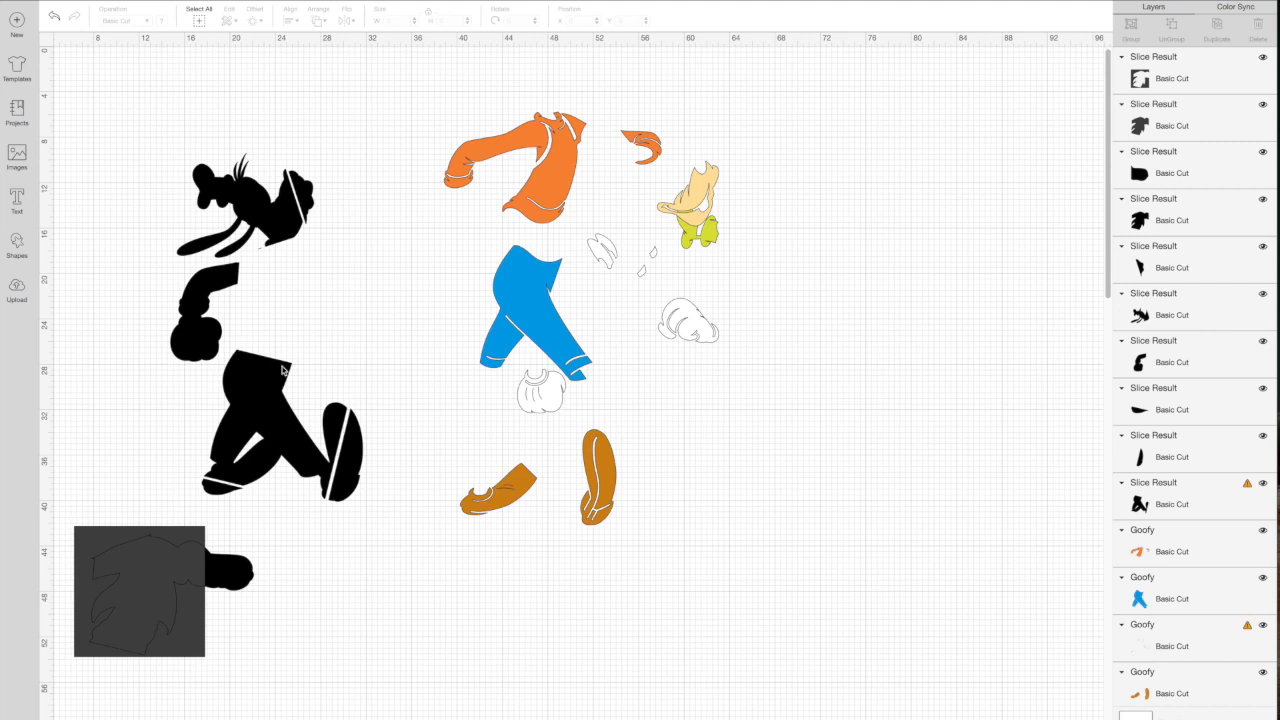
left_click(200, 572)
left_click(64, 514)
left_click(90, 545)
left_click(80, 541)
Move the torso and the cut-off hand back into the silhouette, leaving a gap between the two pieces.
left_click_drag(167, 531, 302, 246)
left_click(417, 314)
left_click_drag(375, 280, 386, 283)
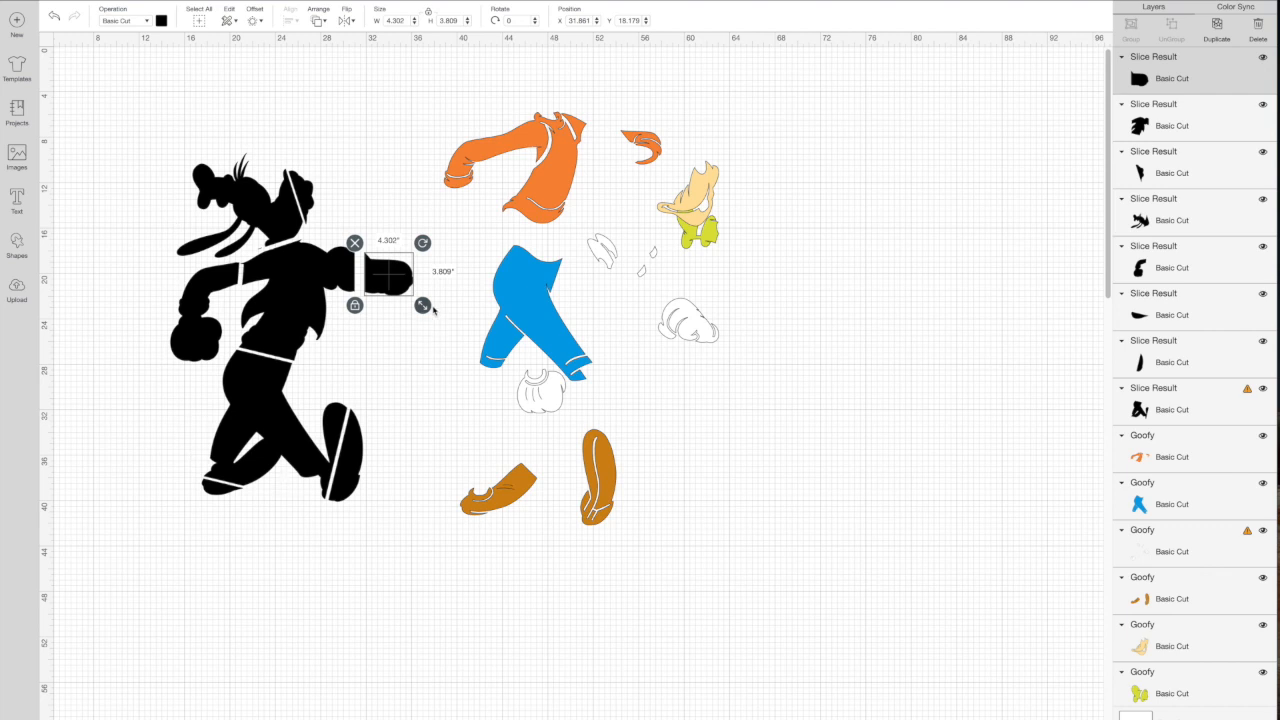
Spread the orange, peach and green layers apart above the blue trousers and shift the white layer slightly down.
left_click_drag(558, 158, 613, 414)
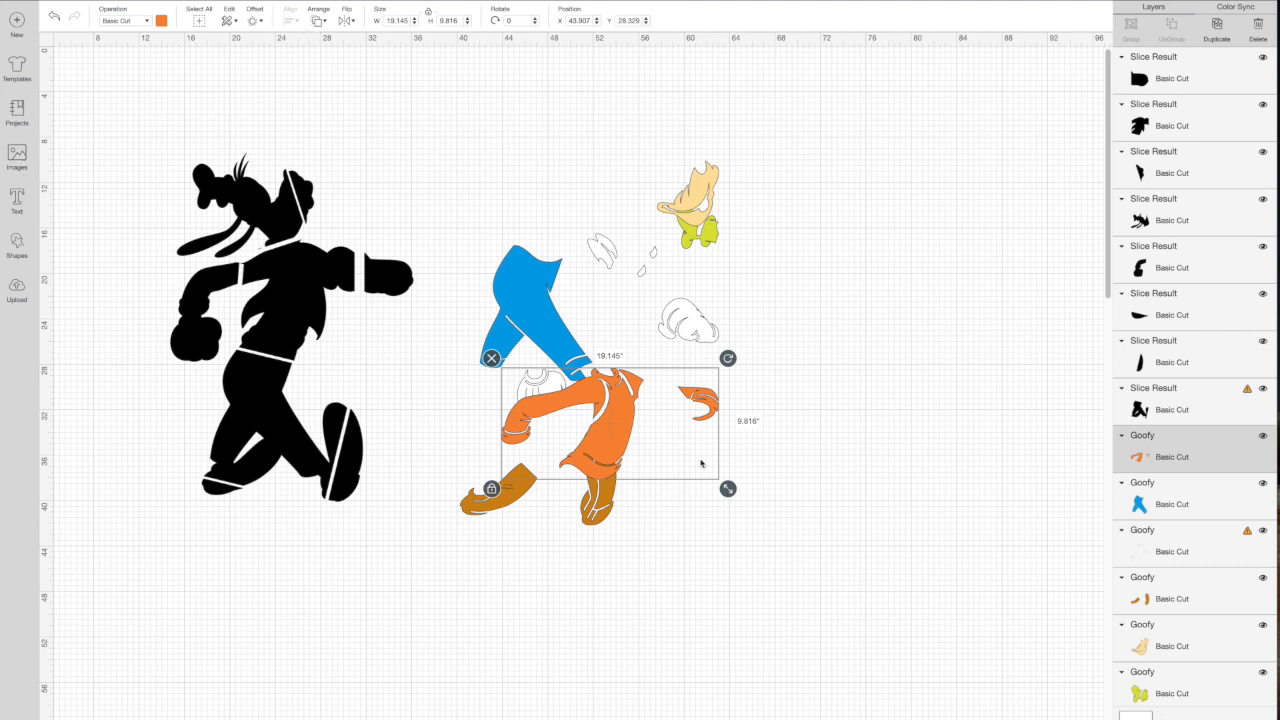
left_click_drag(617, 433, 527, 173)
left_click_drag(700, 175, 708, 93)
left_click_drag(700, 228, 700, 178)
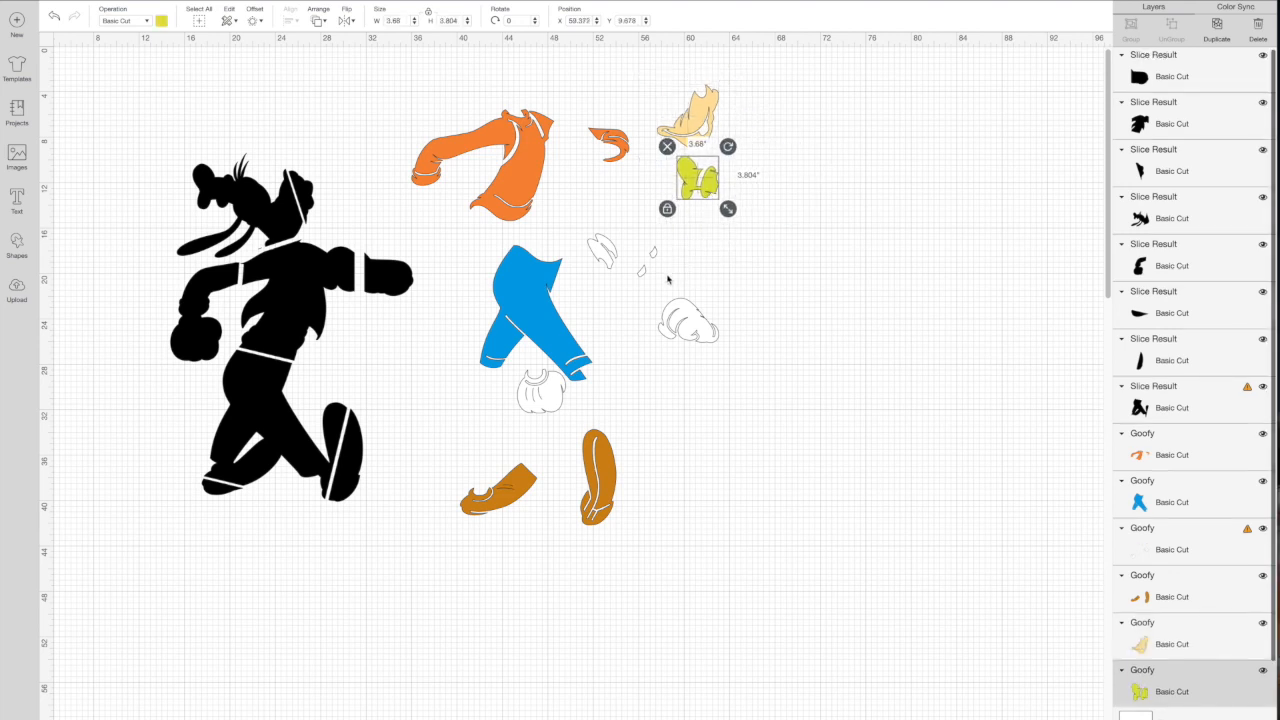
mouse_move(686, 325)
left_mouse_down()
mouse_move(826, 328)
mouse_move(688, 330)
left_mouse_up()
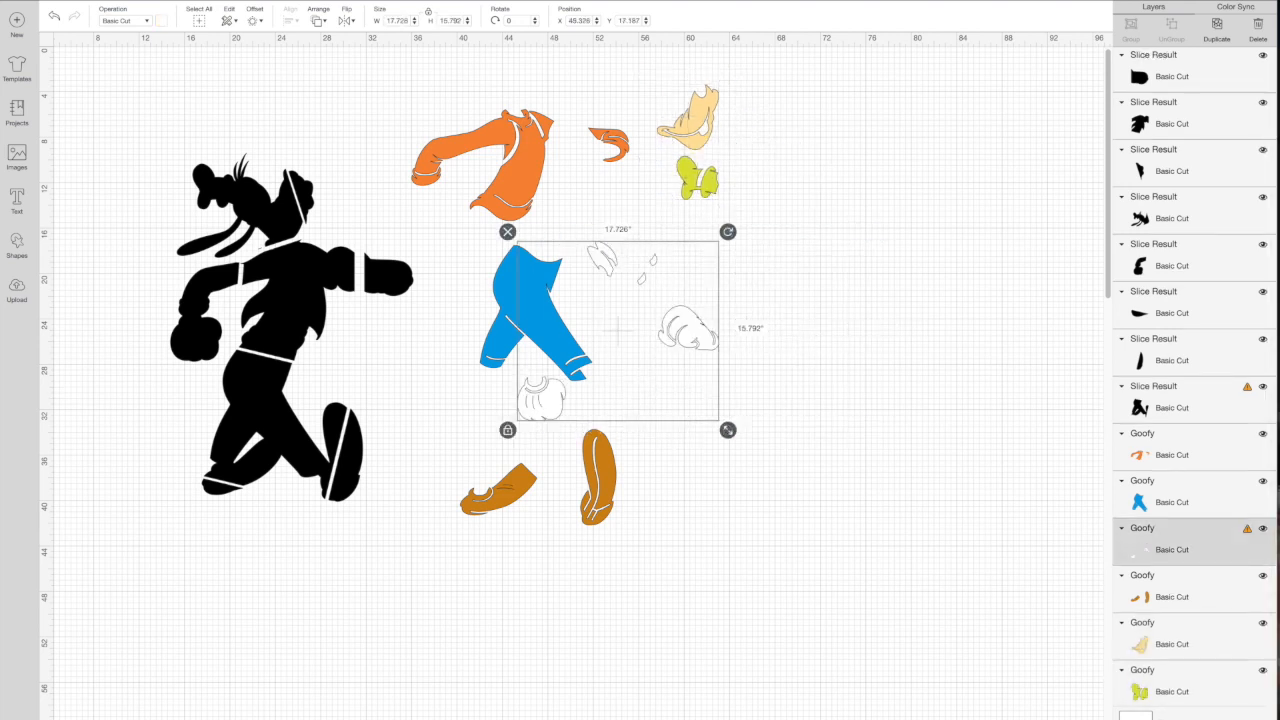
Add a circle about 9.7 inches wide and place it over the white glove beside the blue trousers.
left_click(17, 243)
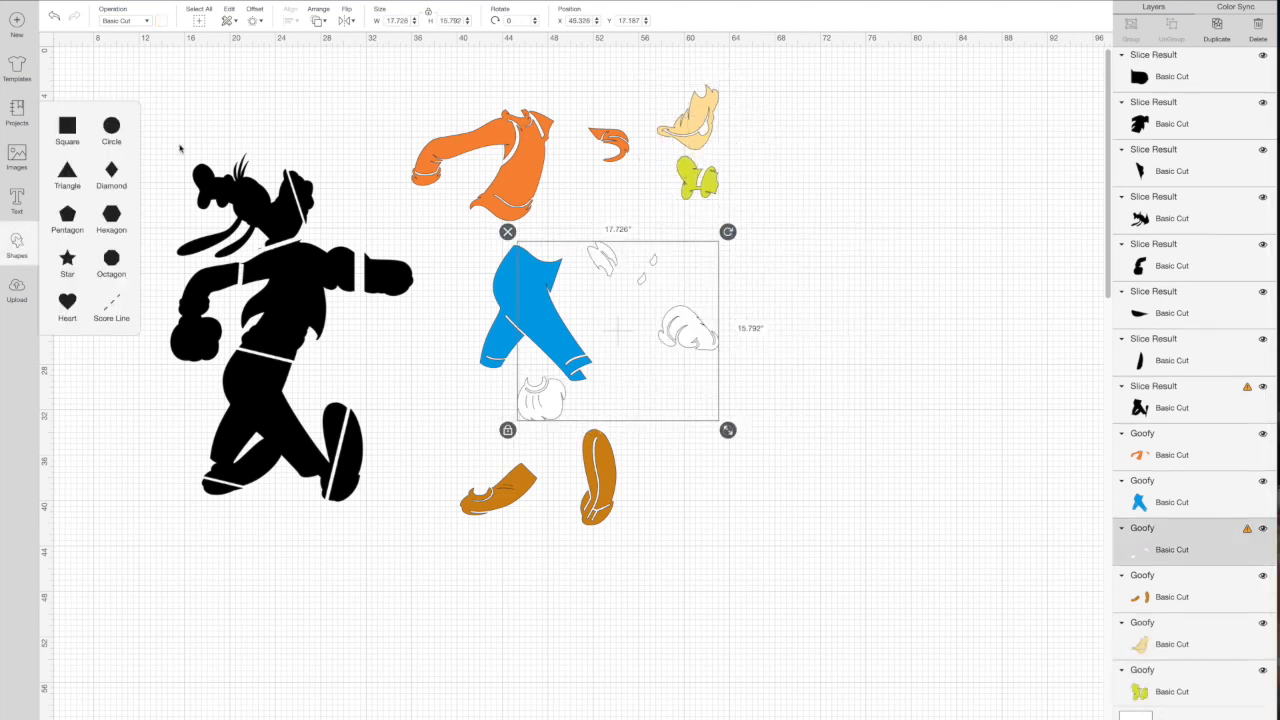
left_click(112, 132)
left_click_drag(77, 69, 721, 374)
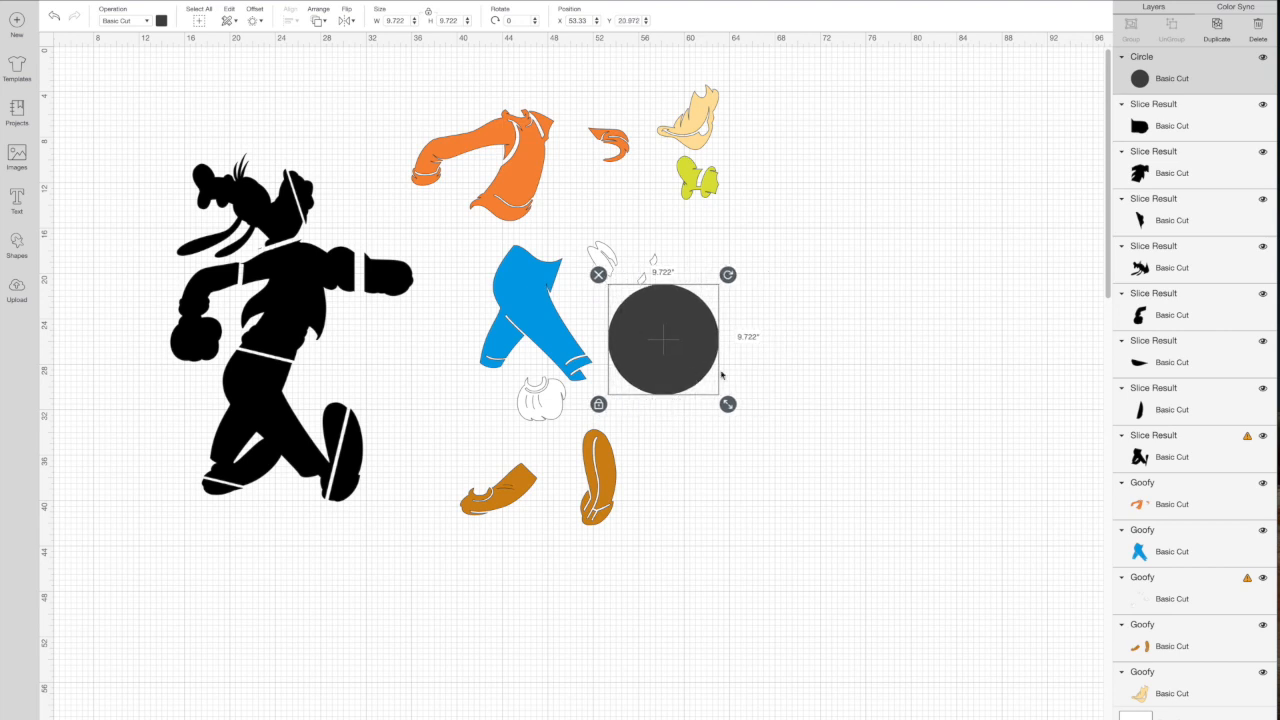
Slice the covered glove out of the white layer with the circle and delete both grey slice leftovers.
left_click_drag(860, 540, 650, 270)
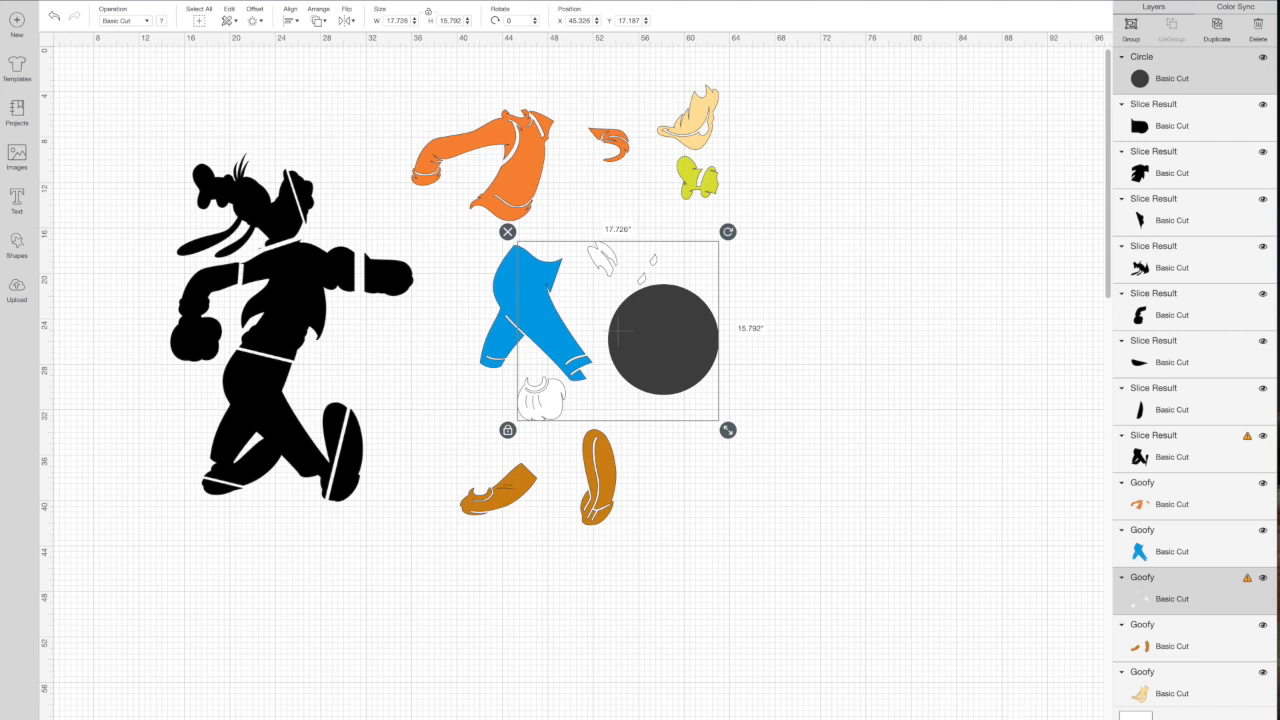
left_click(838, 450)
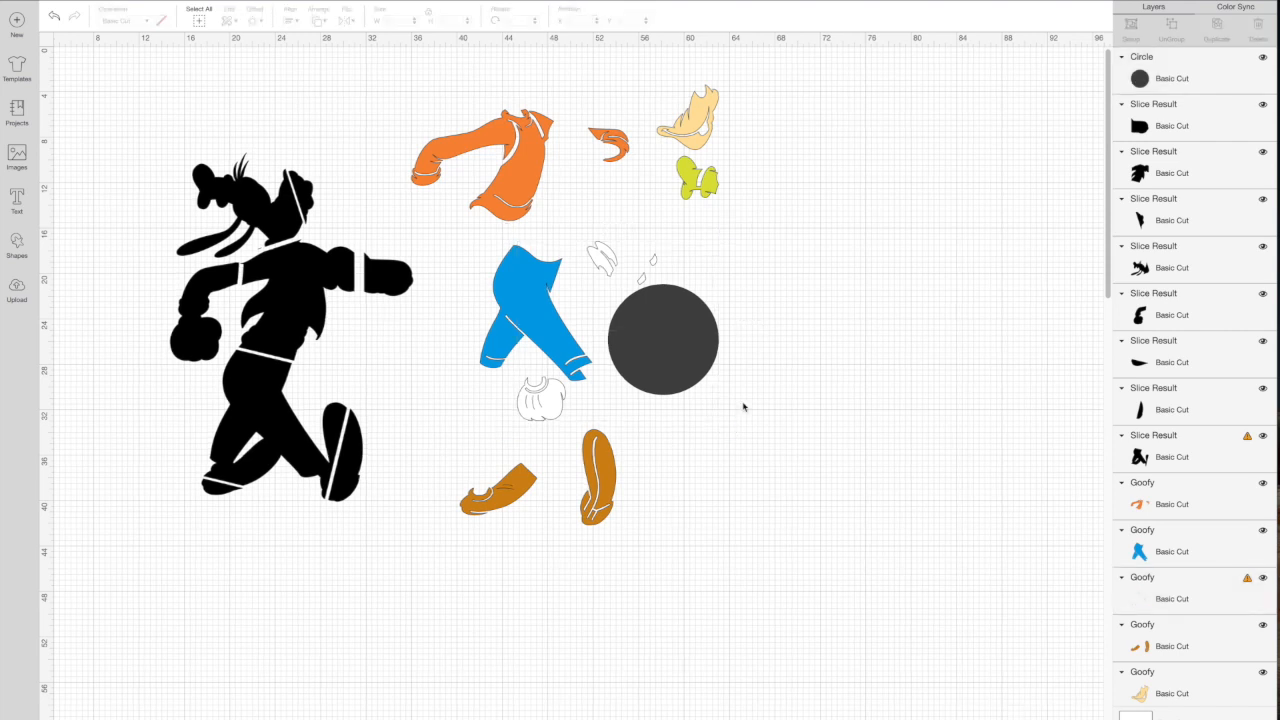
scroll(743, 407, "right", 1)
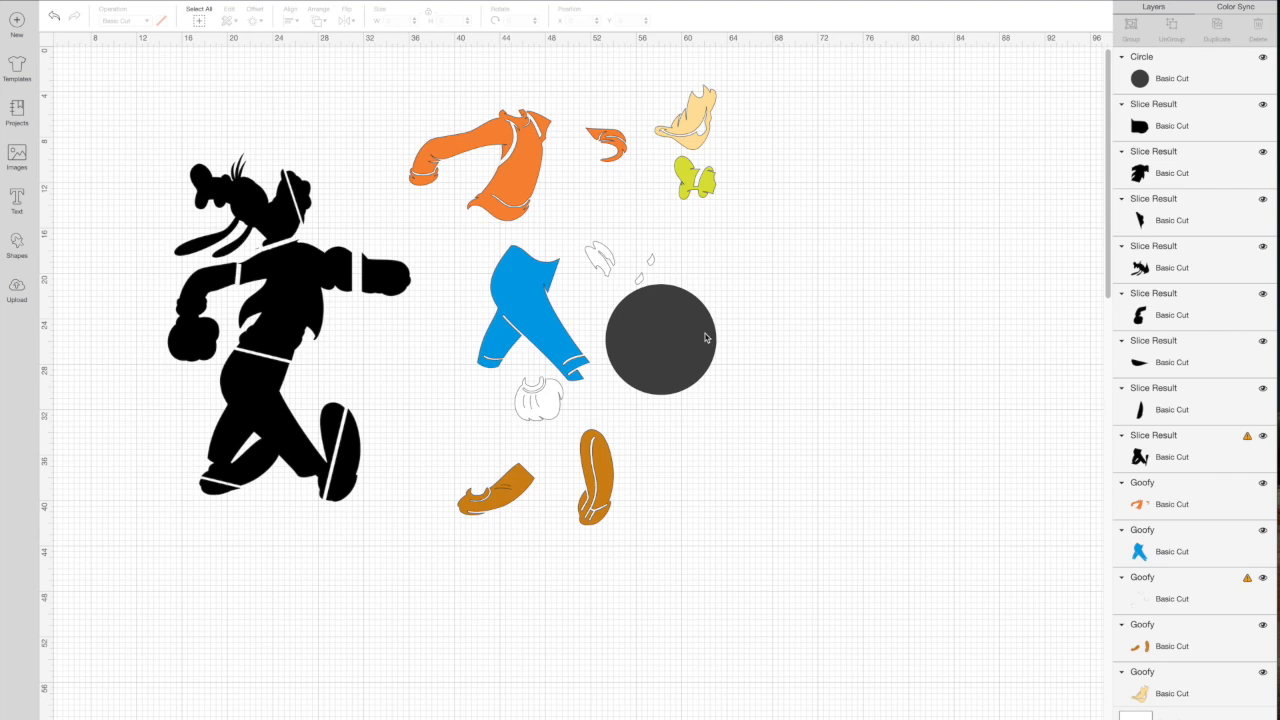
left_click(663, 347)
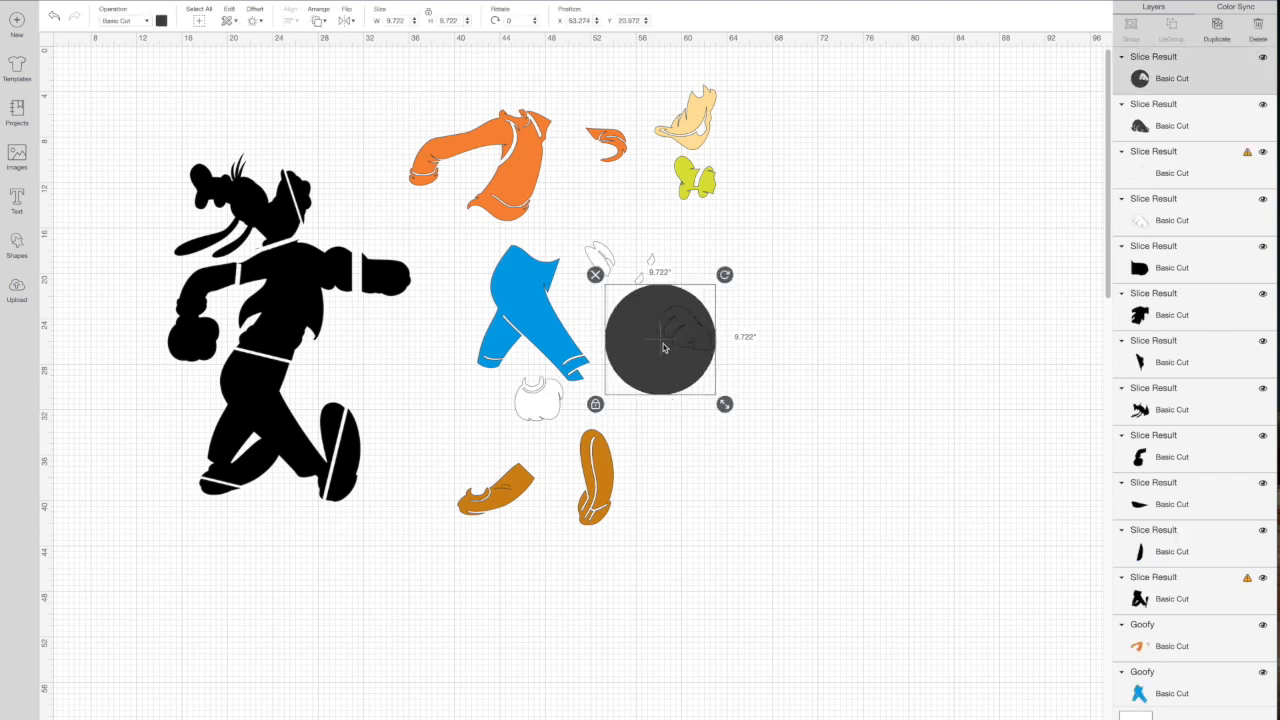
left_click_drag(661, 347, 662, 378)
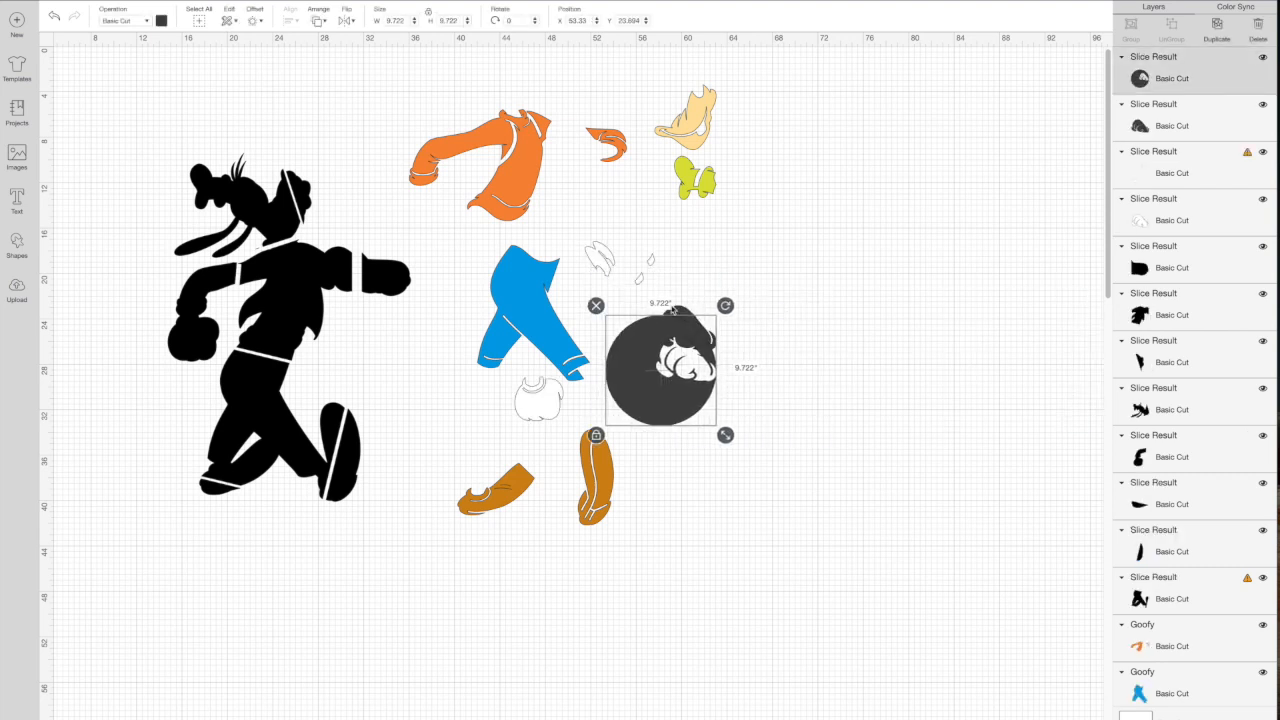
left_click(596, 305)
left_click(674, 322)
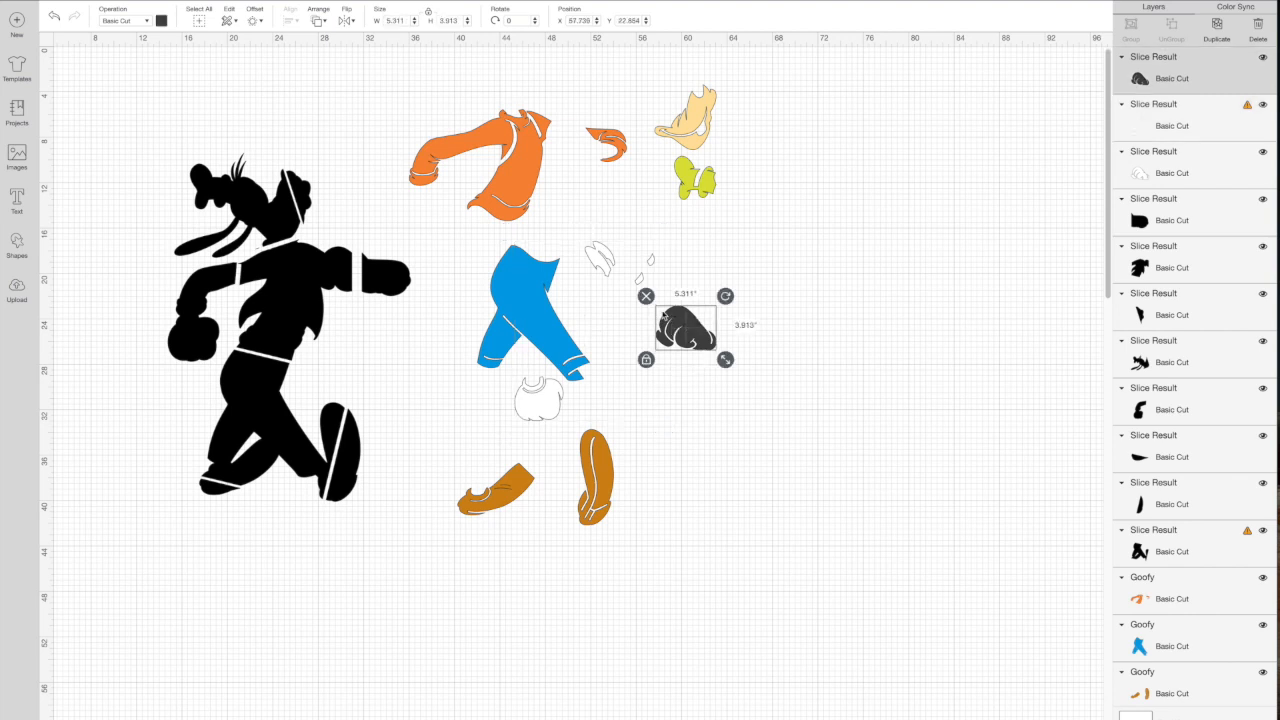
left_click(646, 291)
Shift the separated white glove slightly and move the remaining white pieces down around the upright brown shoe.
left_click(672, 313)
left_click_drag(672, 313, 714, 345)
left_click_drag(548, 410, 608, 575)
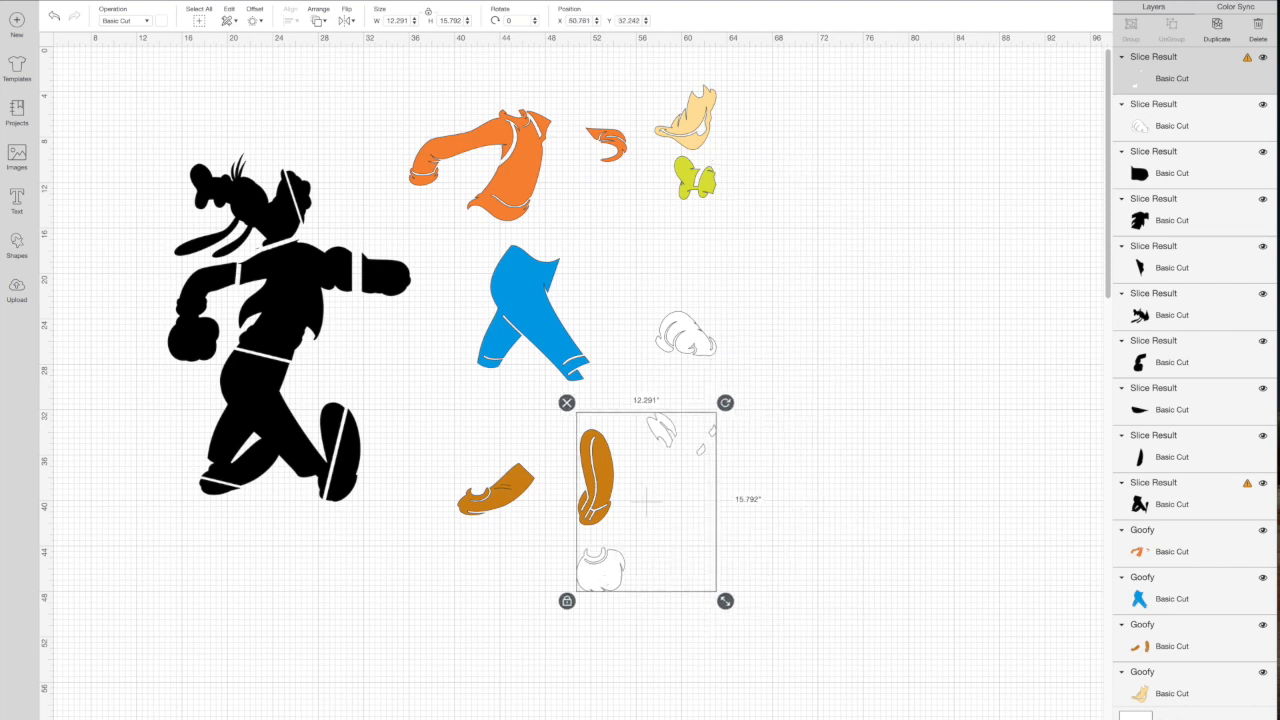
Add another circle and place it over the remaining white glove below the upright brown shoe.
left_click(14, 246)
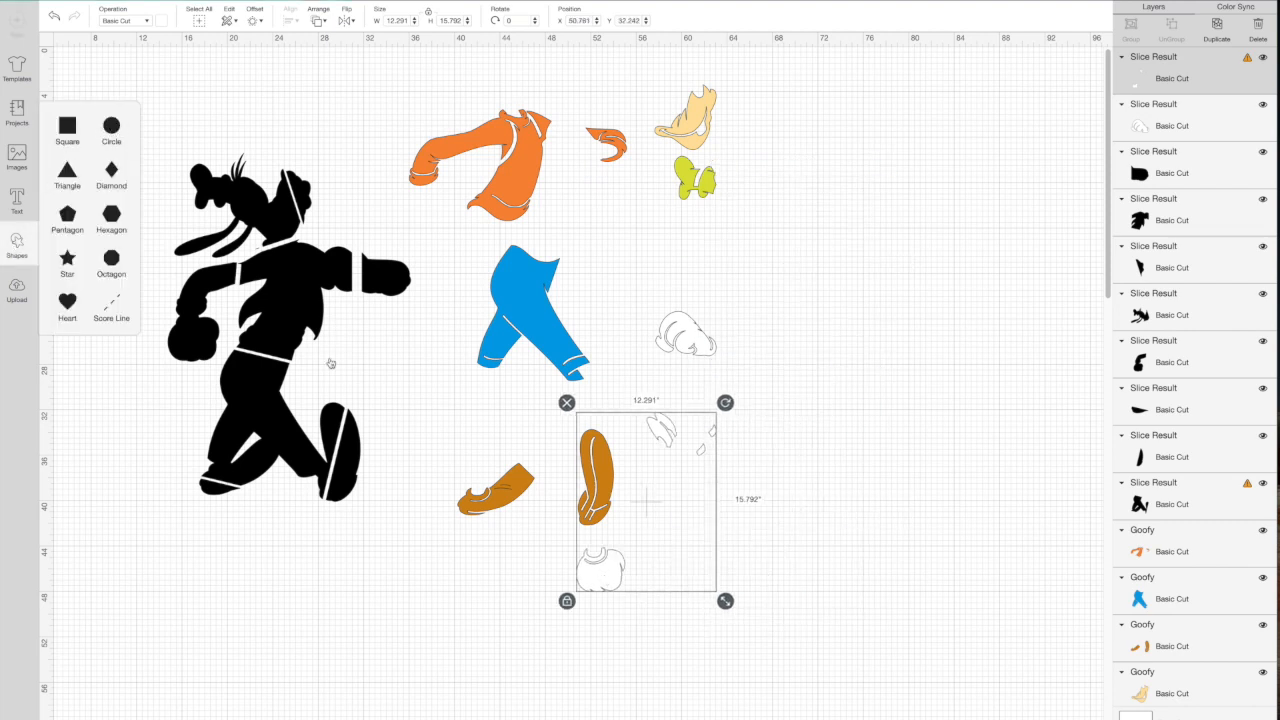
left_click(111, 125)
left_click_drag(88, 68, 586, 543)
Slice the remaining white glove out with the circle, move the grey circle leftover aside and delete the grey glove-shaped leftover.
left_click(678, 624)
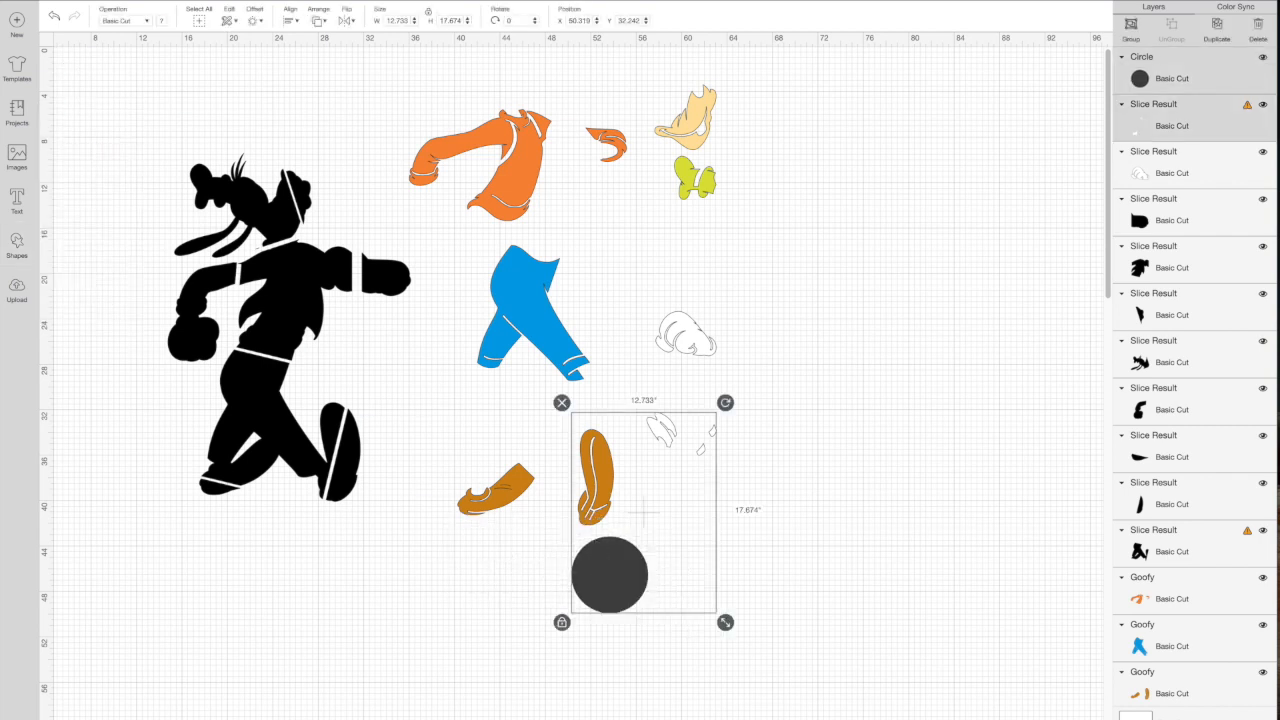
left_click(802, 570)
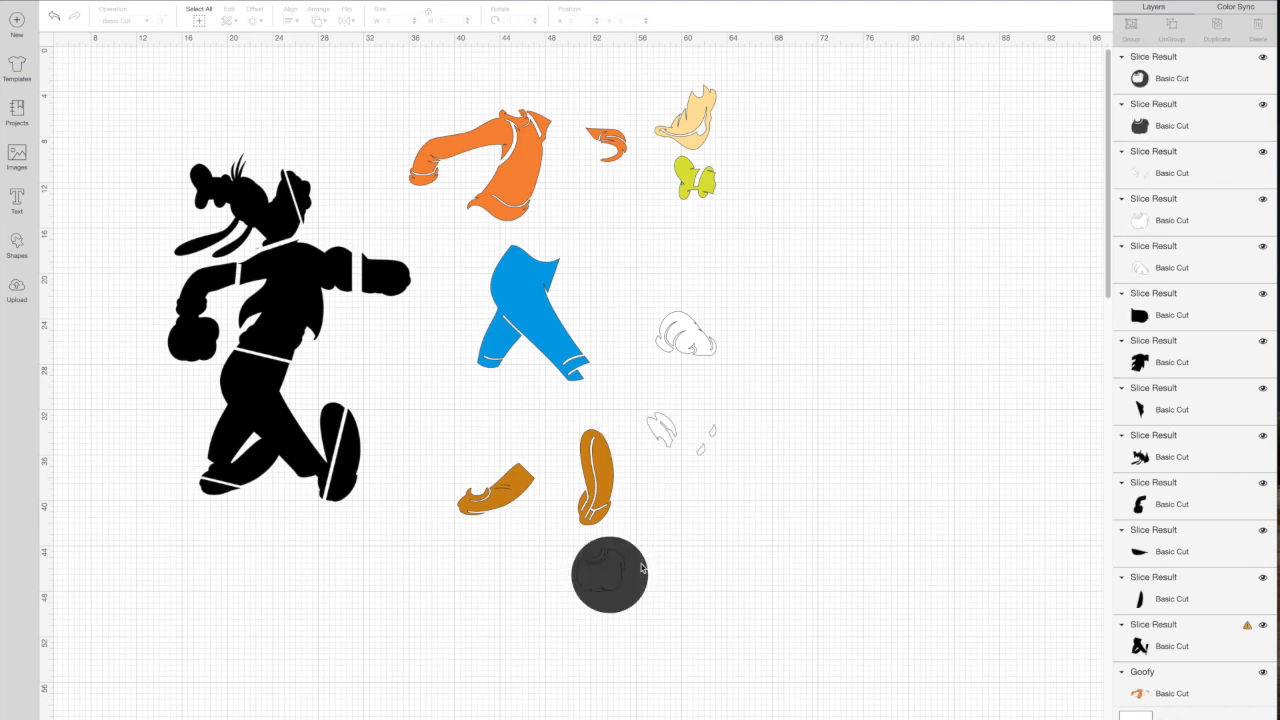
left_click_drag(642, 568, 710, 542)
left_click(598, 588)
key("Delete")
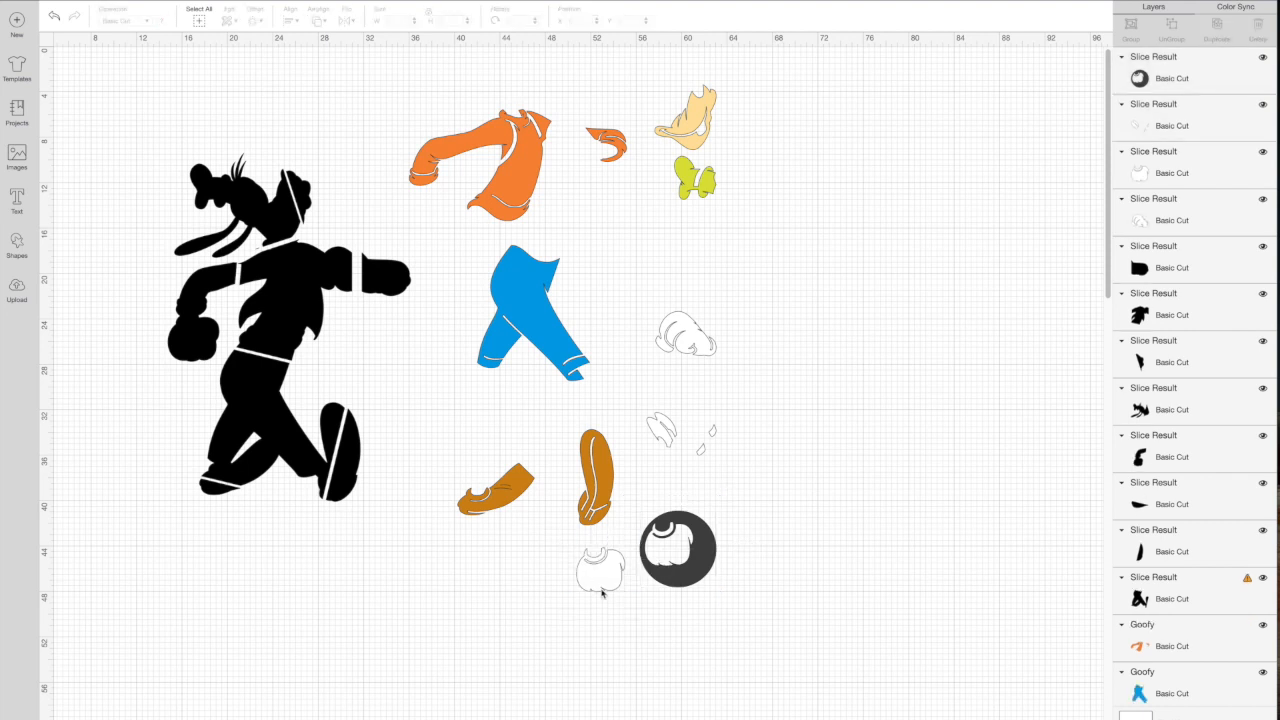
Gather the two separated white gloves side by side above the small white pieces.
left_click_drag(599, 582, 686, 392)
left_click_drag(688, 338, 636, 400)
left_click(696, 400)
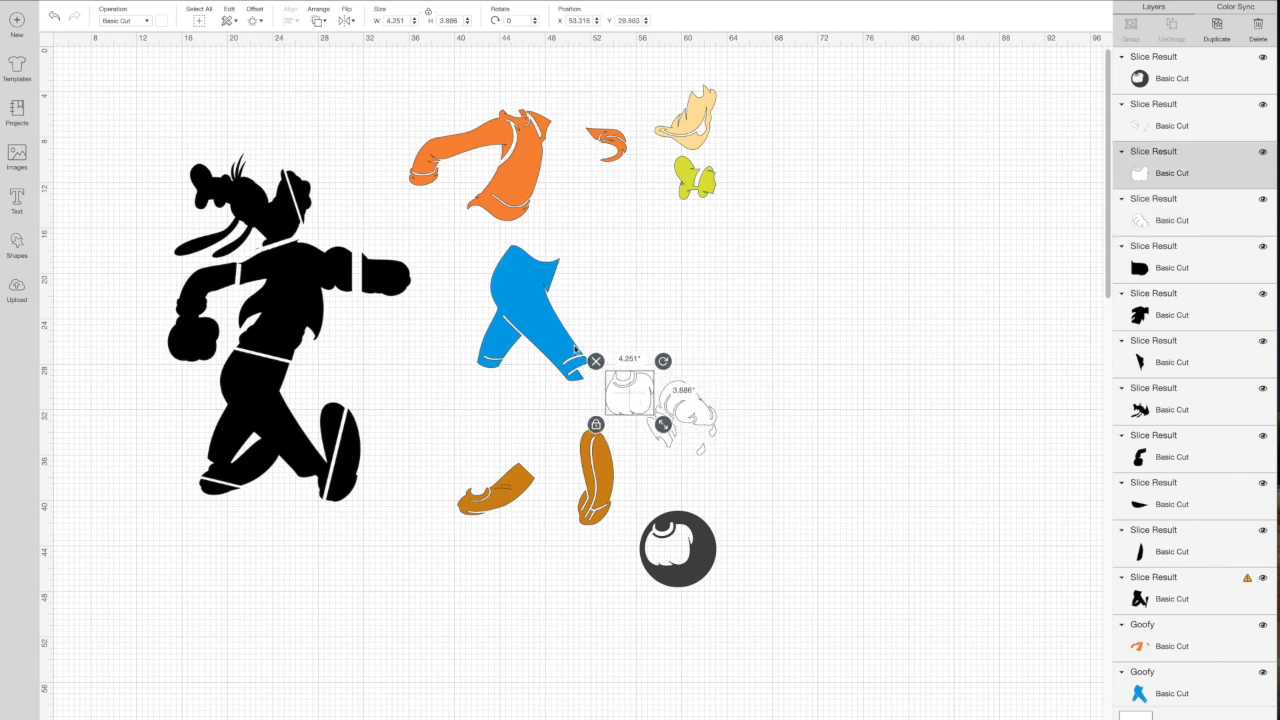
Move the blue trousers down and place an 11.5-inch square over them, leaving only the waist tip uncovered.
left_click(388, 410)
left_click_drag(388, 410, 539, 370)
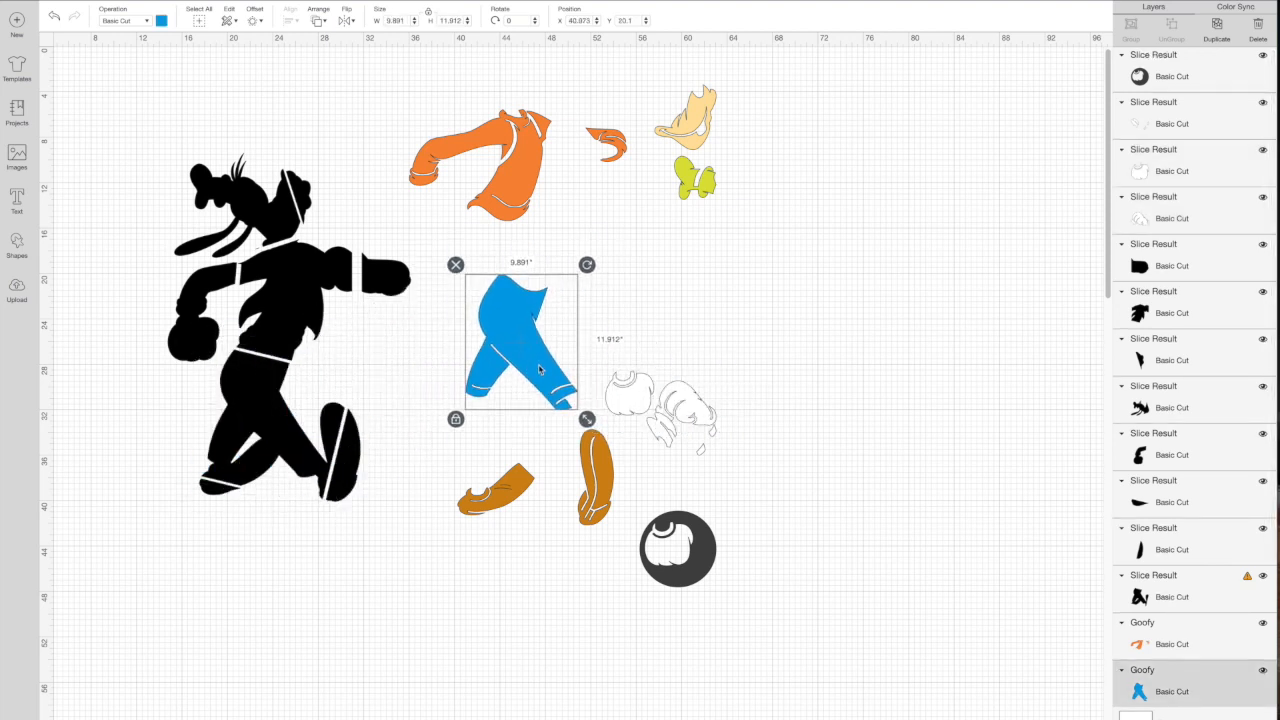
left_click(16, 243)
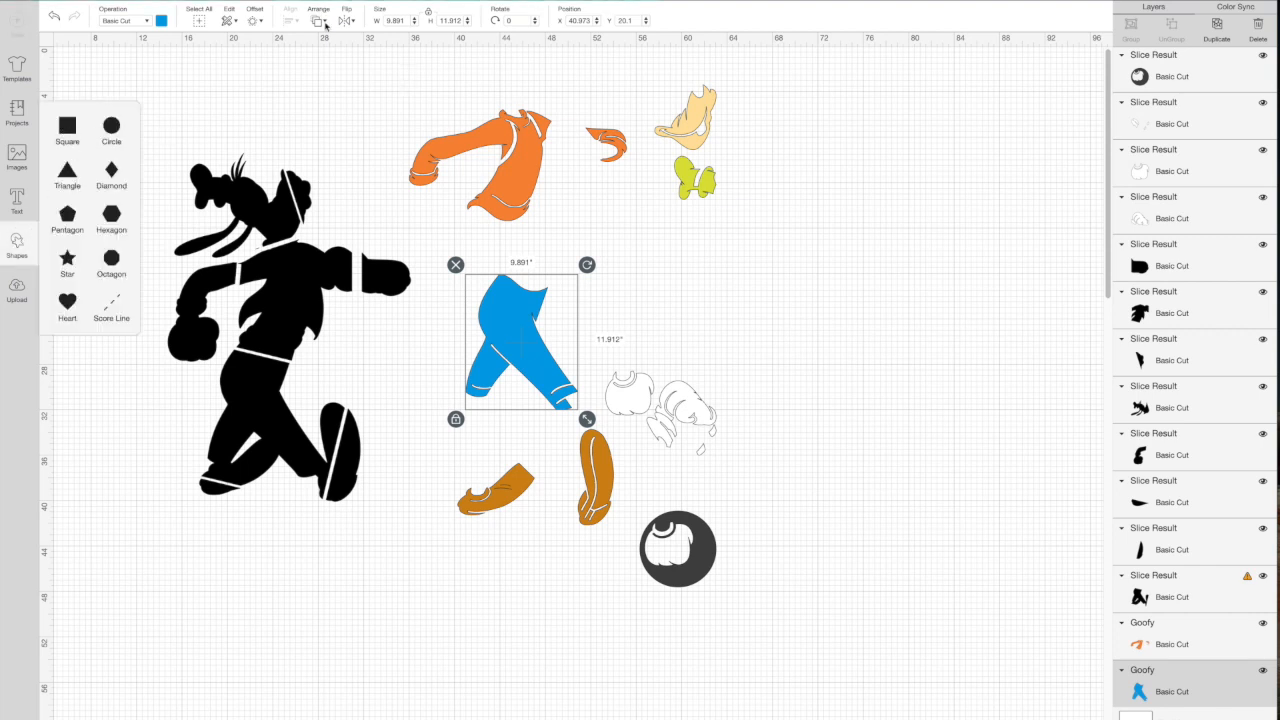
left_click(67, 125)
left_click(395, 20)
type("11.5")
key("Return")
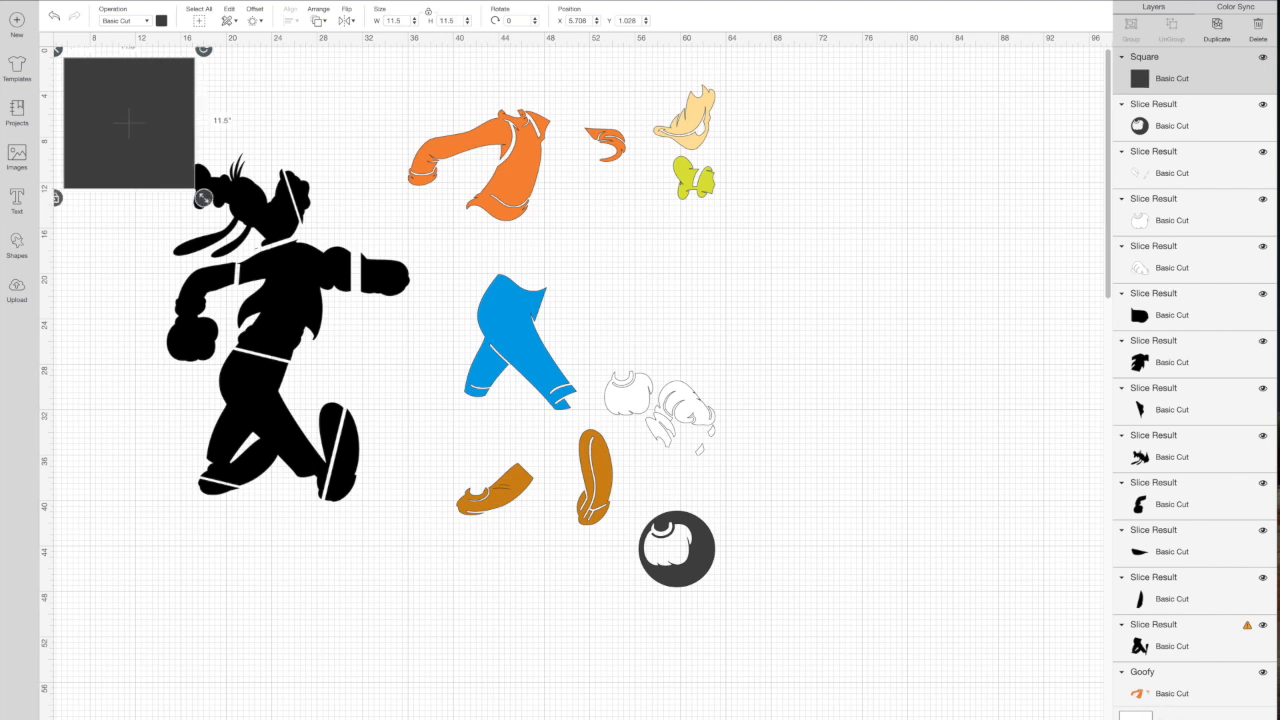
left_click_drag(124, 102, 514, 332)
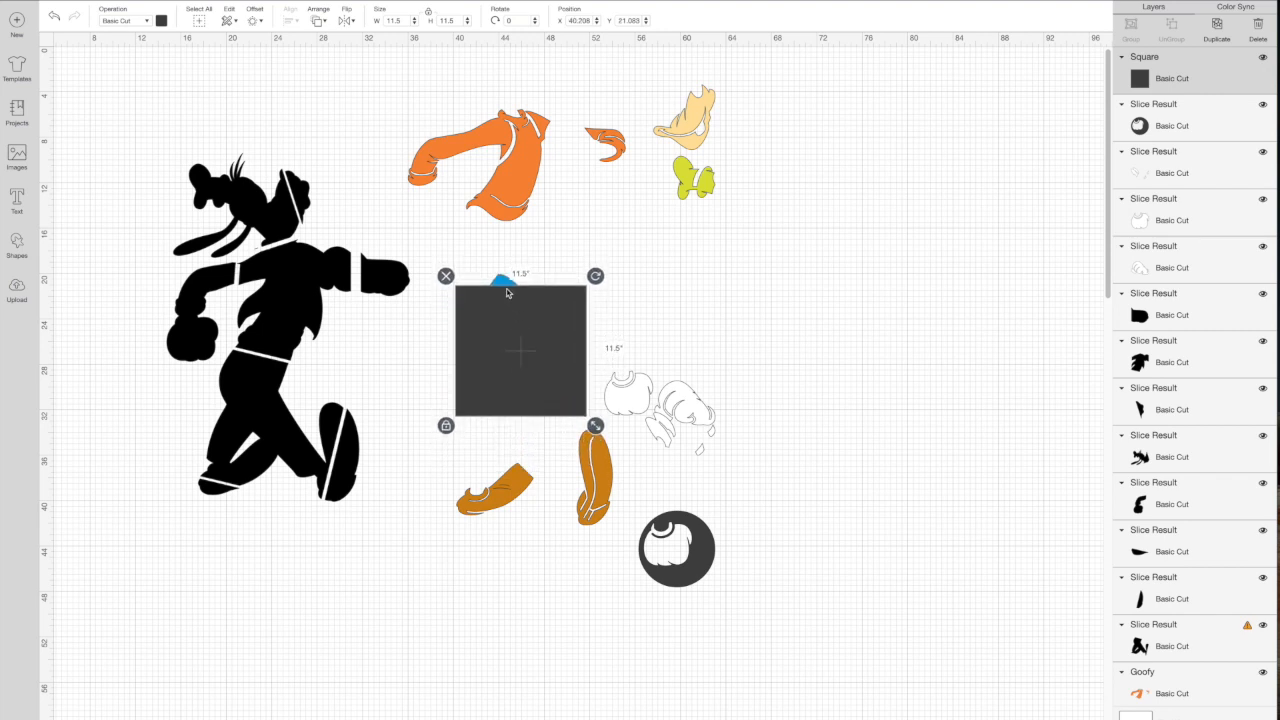
Slice the blue trousers with the square and delete both grey slice leftovers.
left_click(667, 281)
left_click_drag(594, 253, 484, 376)
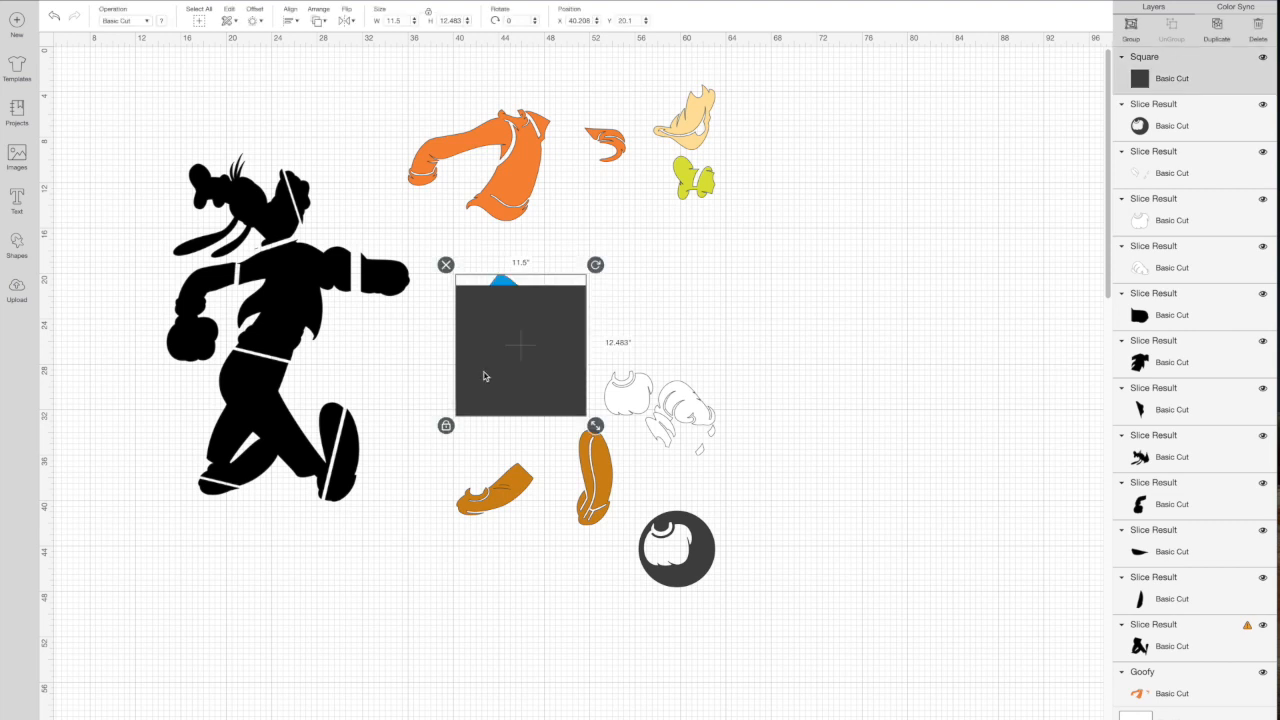
left_click(599, 274)
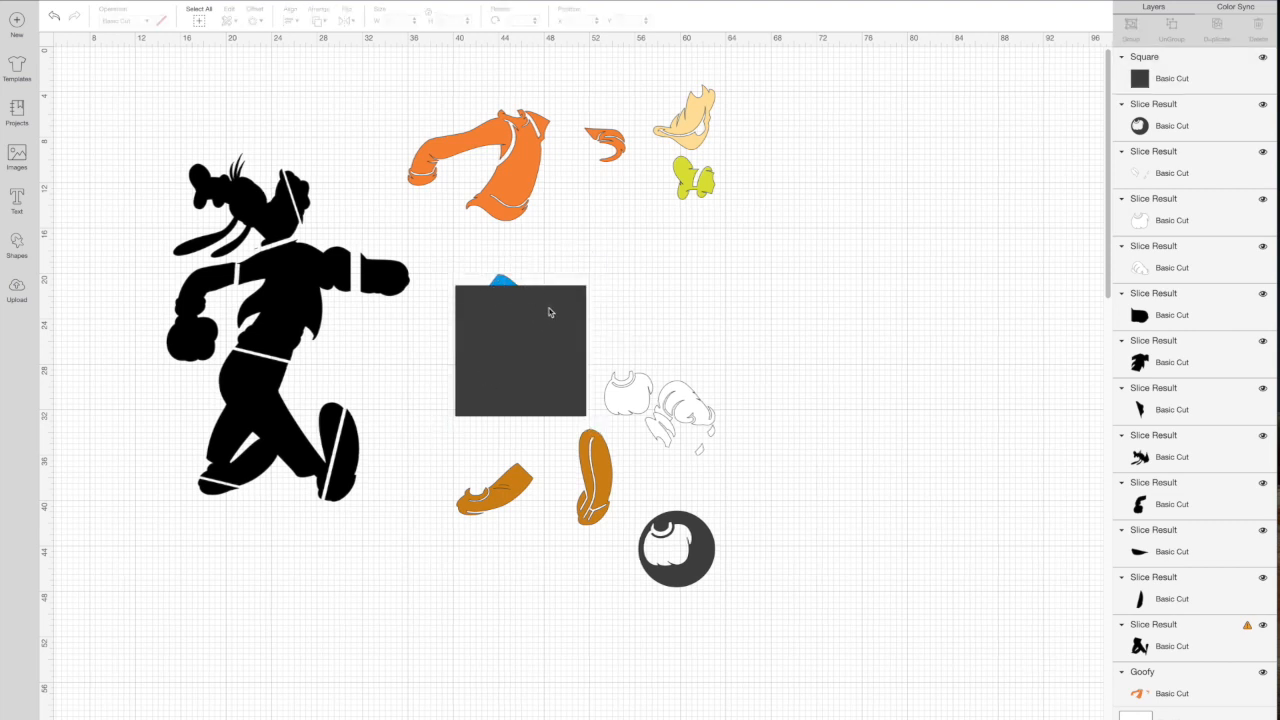
scroll(530, 310, "right", 1)
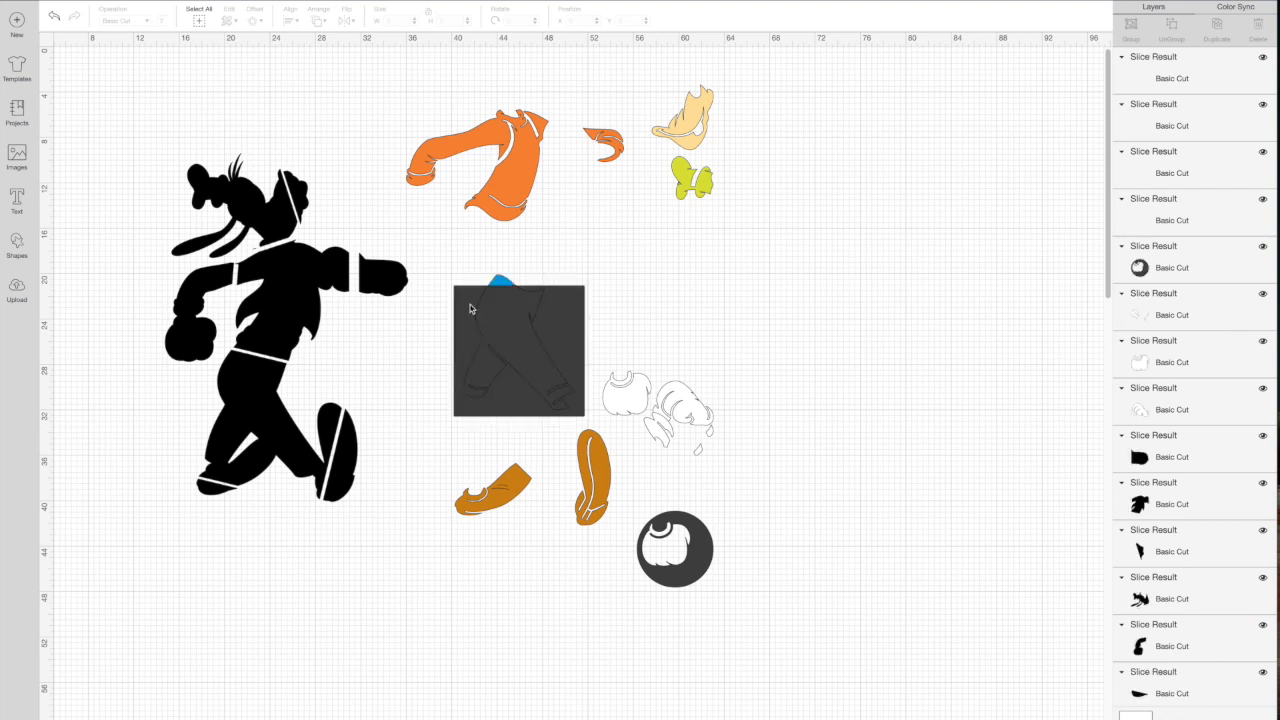
left_click(470, 307)
key("Delete")
left_click(517, 323)
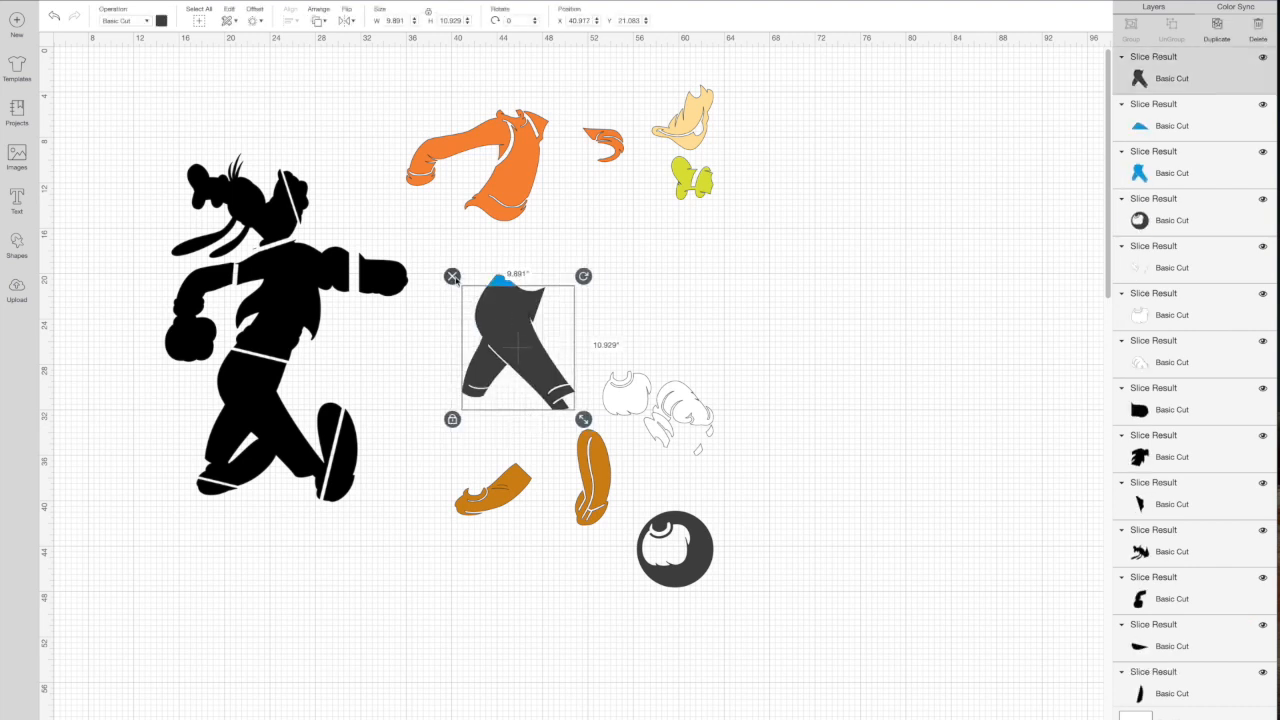
key("Delete")
Place the two blue trouser pieces together over the legs of the black silhouette.
left_click_drag(516, 321, 260, 399)
left_click_drag(509, 284, 244, 357)
Rearrange the brown shoes and small white pieces around the gloves and delete the leftover grey circle.
left_click_drag(602, 481, 677, 297)
left_click_drag(660, 410, 645, 440)
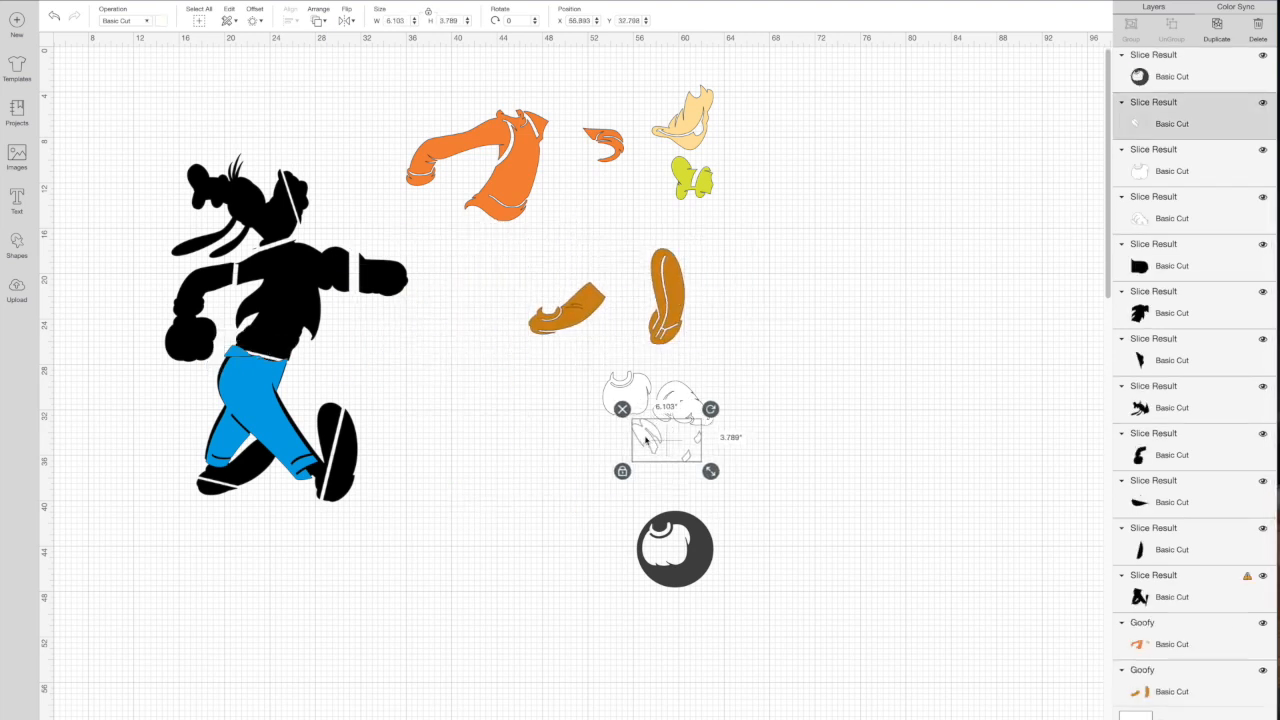
left_click(655, 583)
left_click(624, 505)
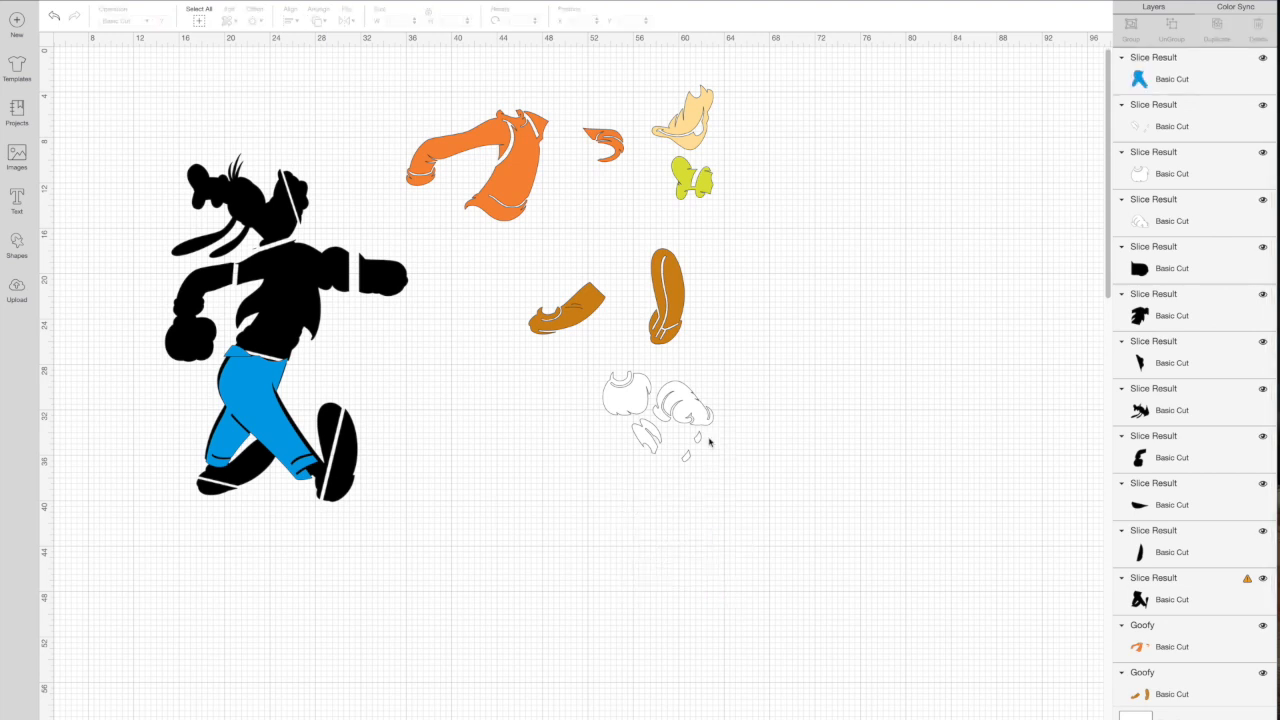
Move the orange shirt layer up beside the head of the black silhouette.
left_click(490, 160)
left_click_drag(490, 160, 580, 244)
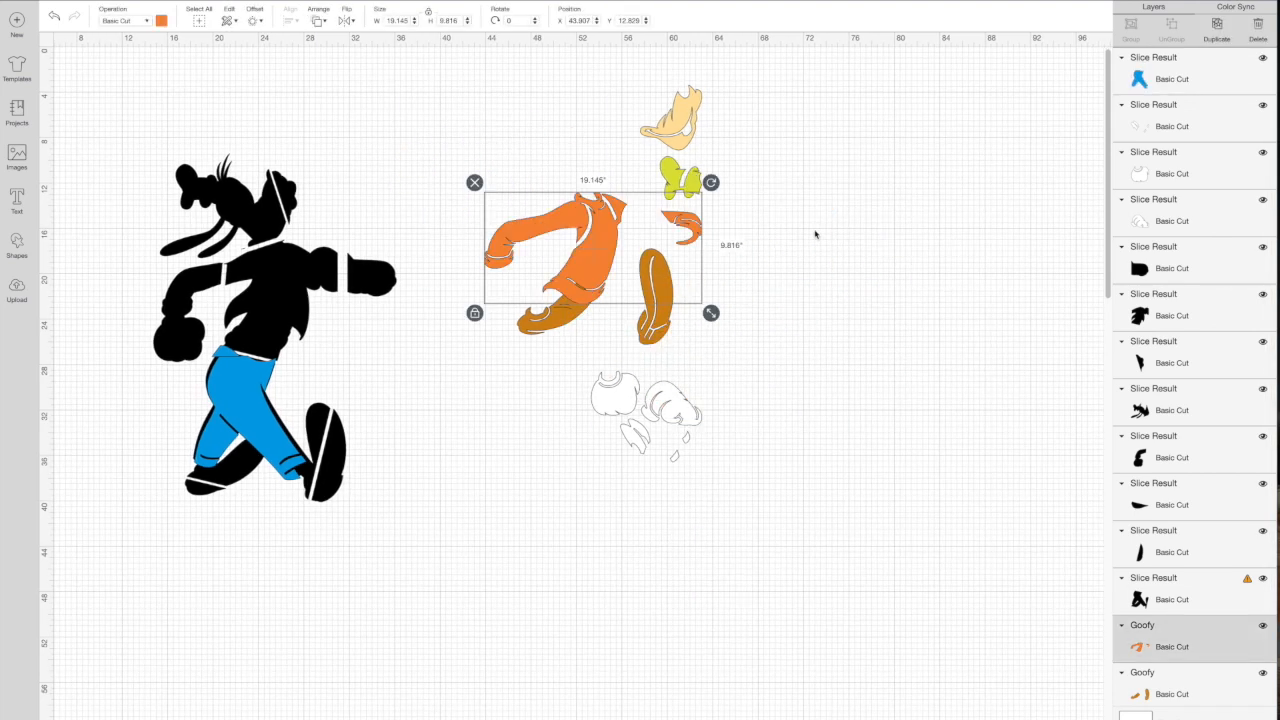
left_click_drag(506, 210, 316, 95)
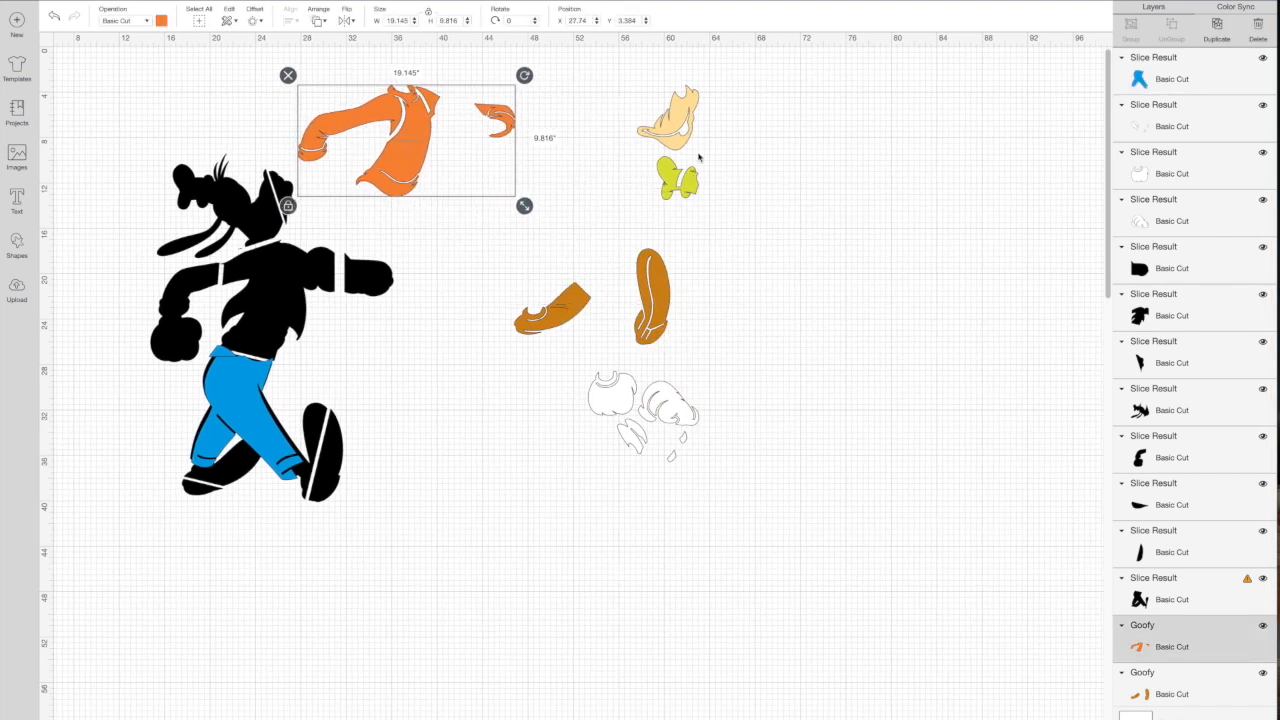
scroll(369, 166, "left", 1)
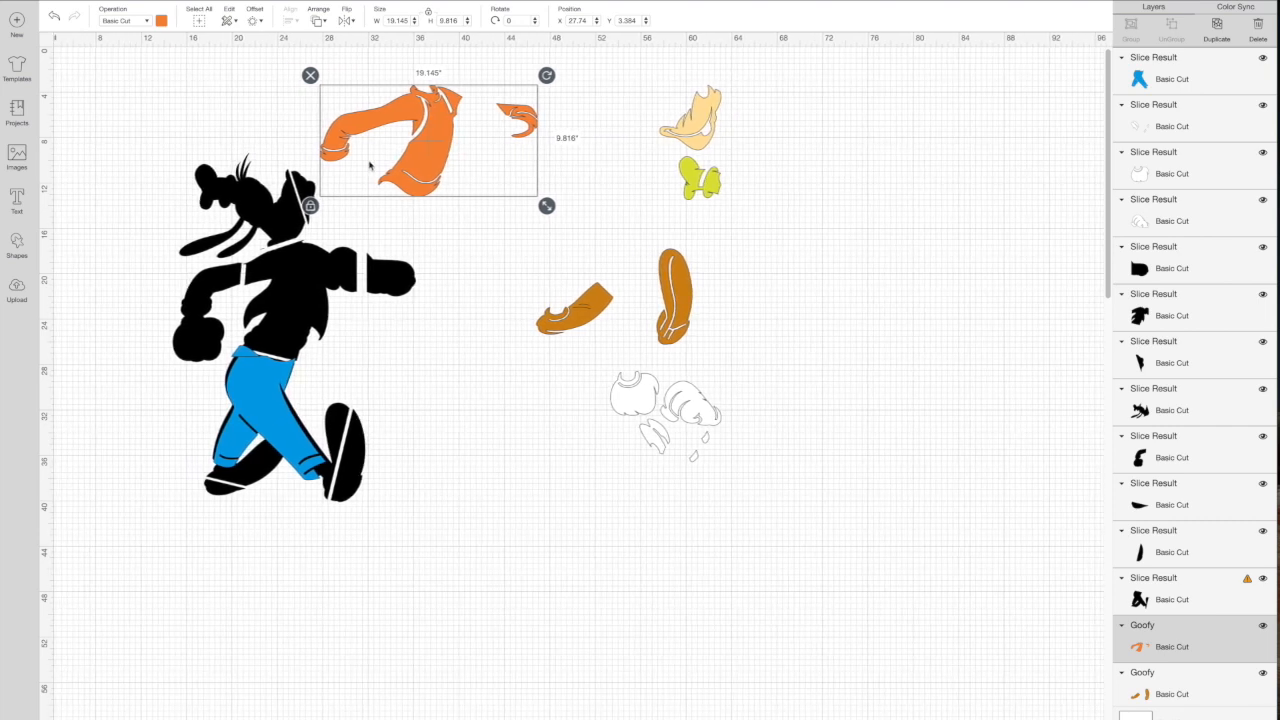
Add an enlarged square and place it over the small separate orange piece beside the shirt.
left_click(16, 248)
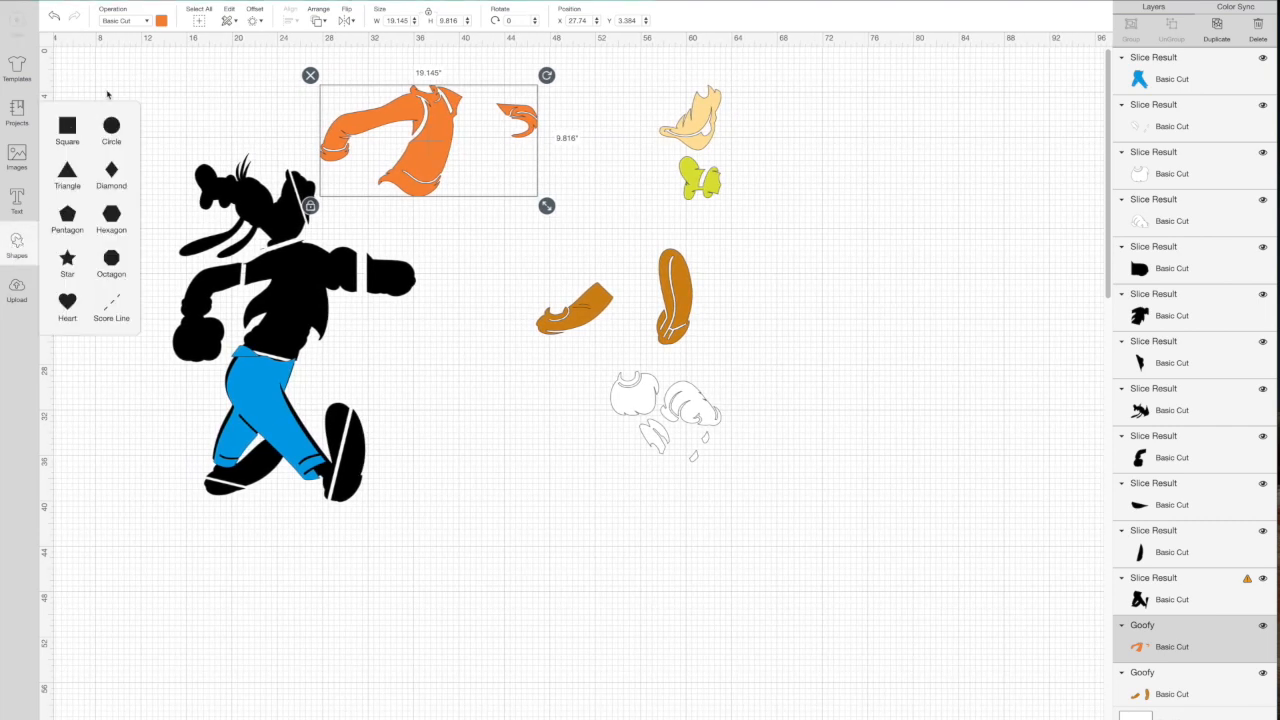
left_click(67, 125)
left_click_drag(84, 73, 415, 64)
left_click(548, 207)
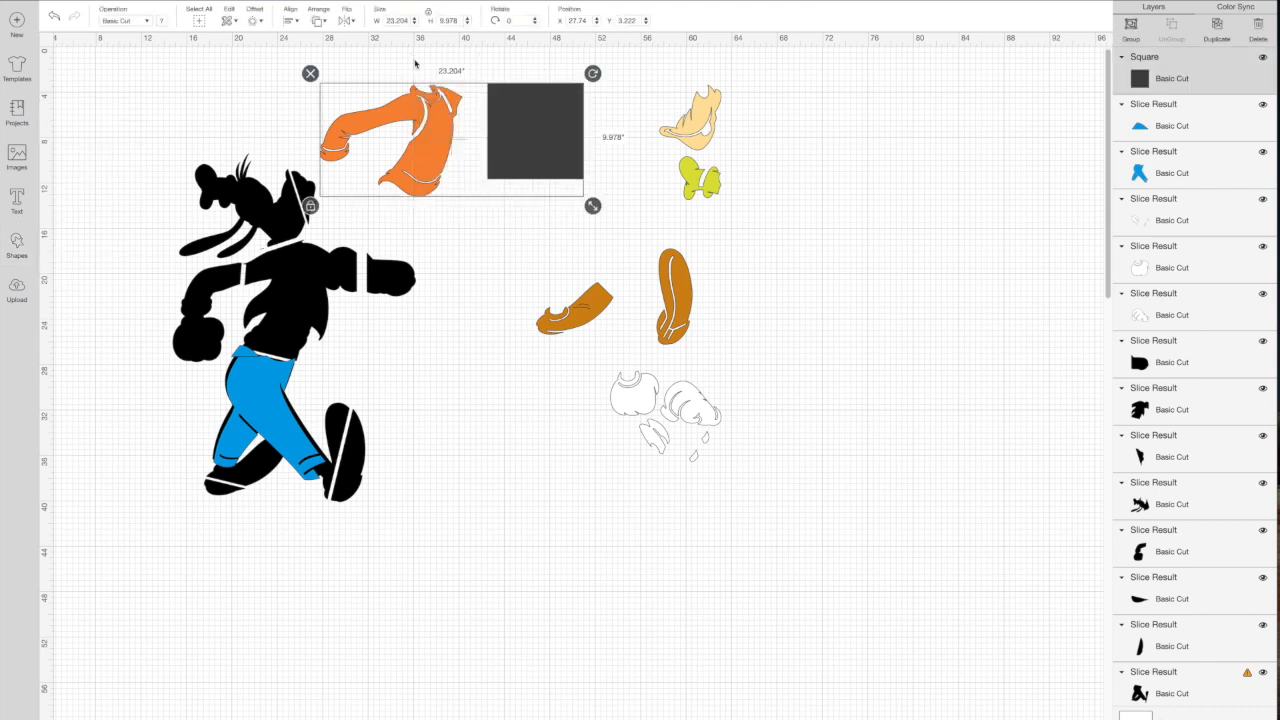
Slice the small orange piece out of the shirt layer and delete both grey slice leftovers.
left_click(450, 493)
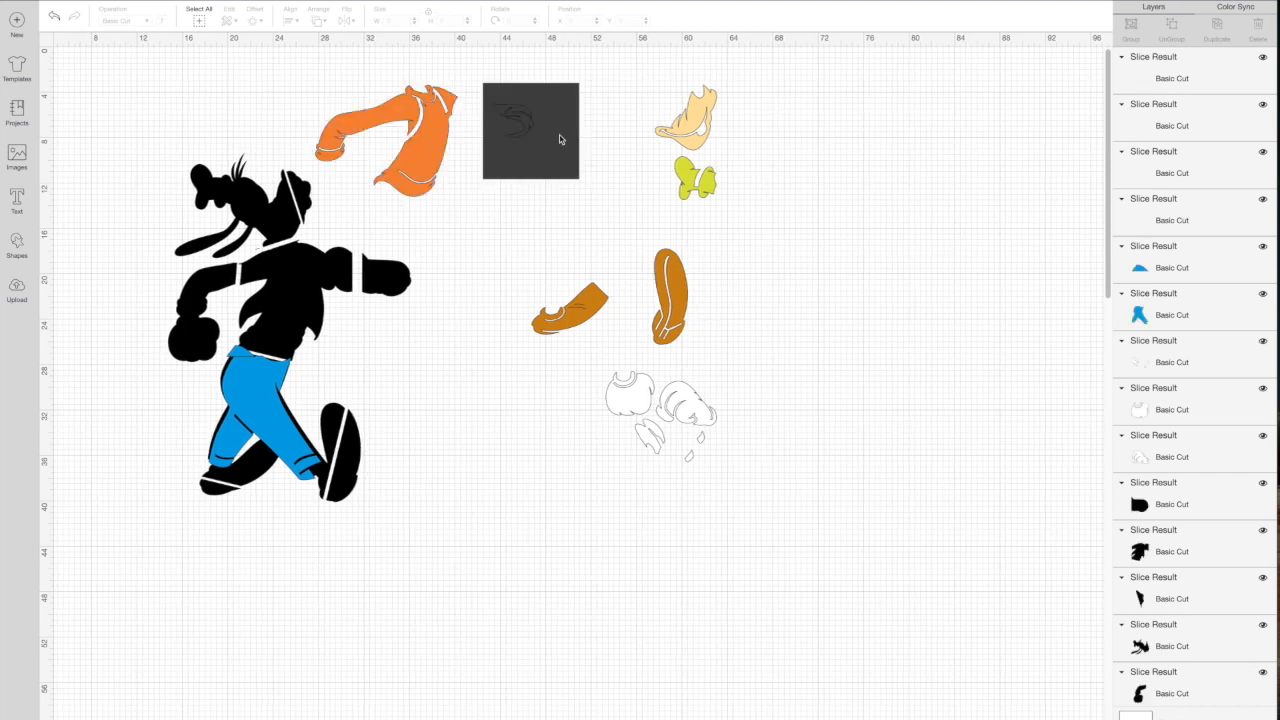
left_click(548, 133)
key("Delete")
left_click(517, 121)
key("Delete")
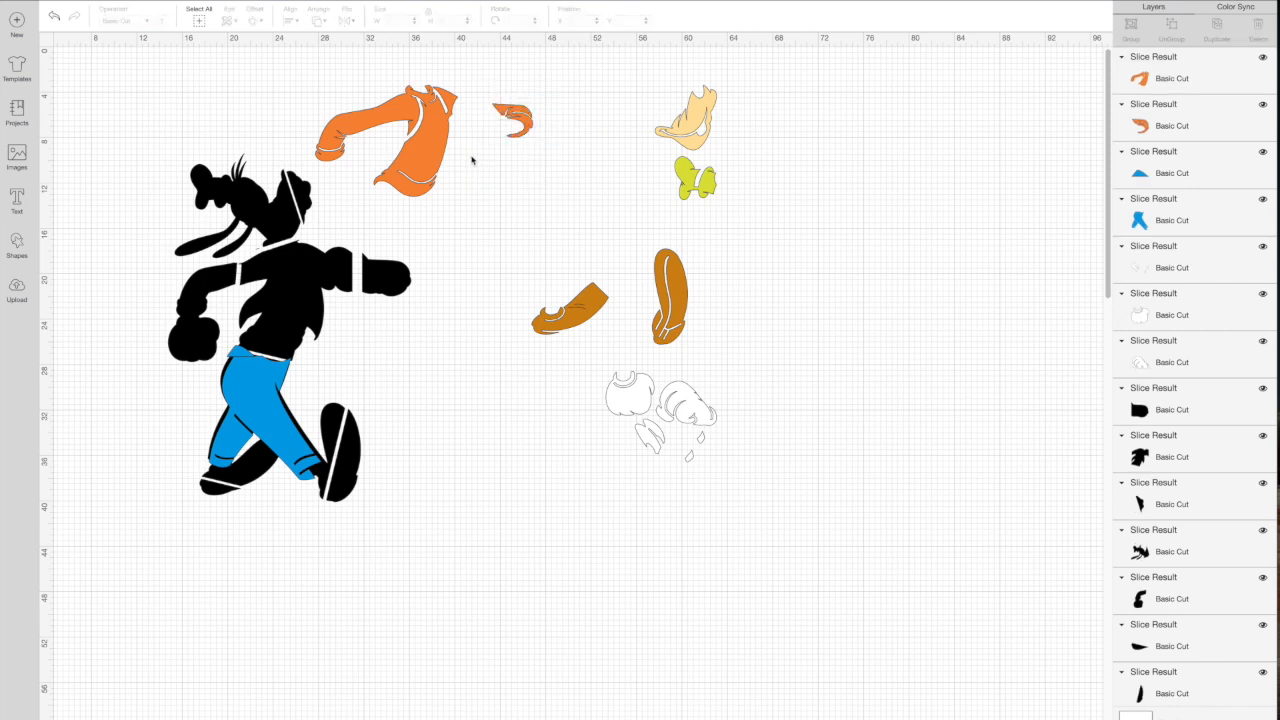
Move the oversized black leg section and the black shoe sliver out from behind the blue trousers.
left_click(436, 158)
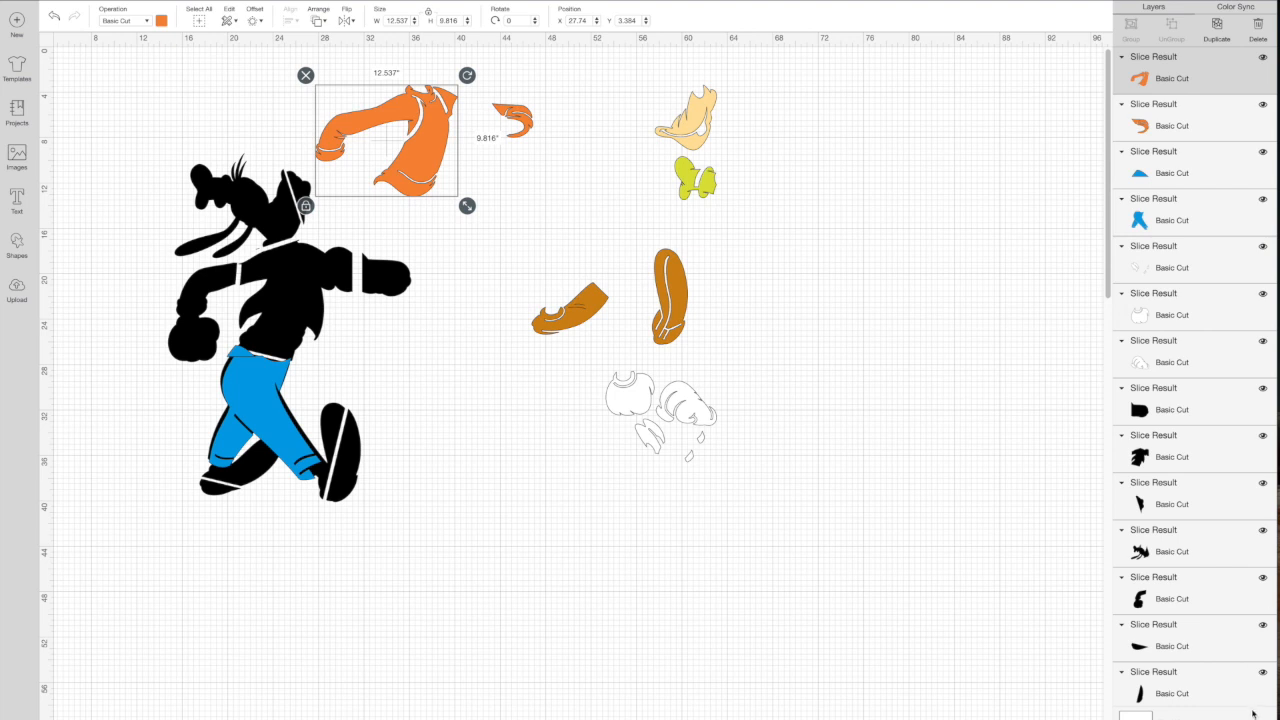
scroll(1208, 484, "down", 5)
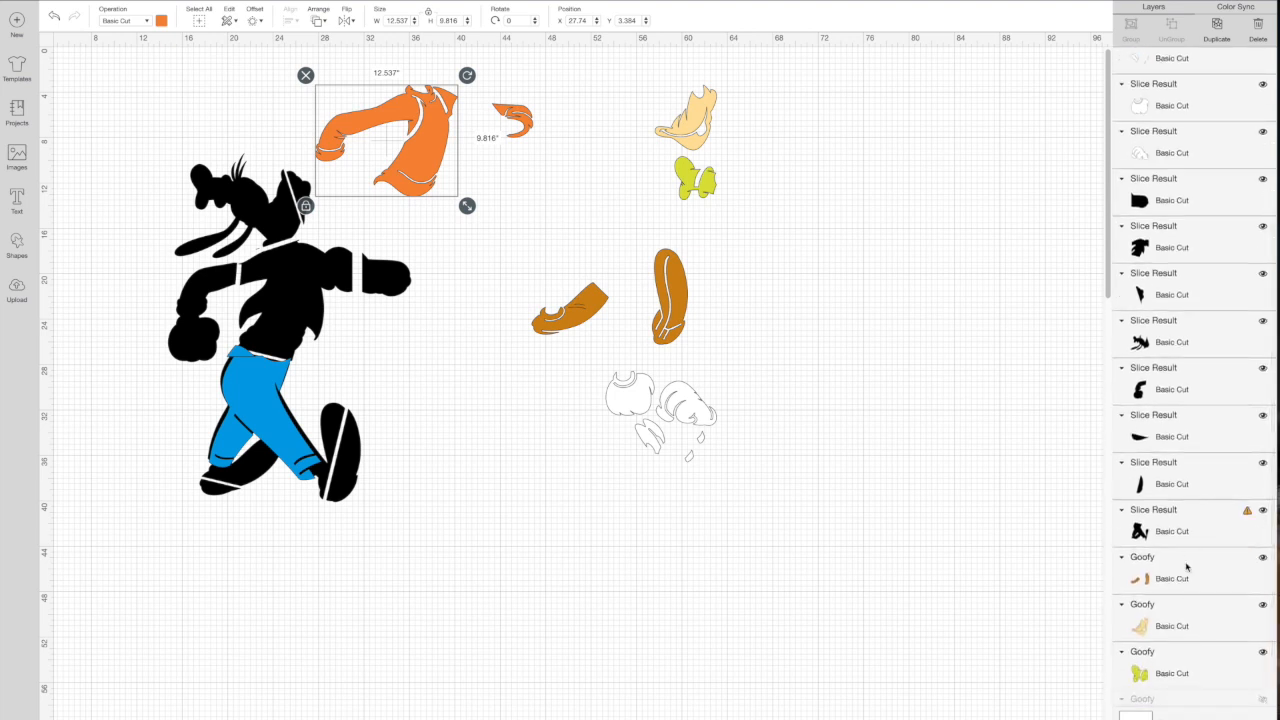
left_click(1197, 533)
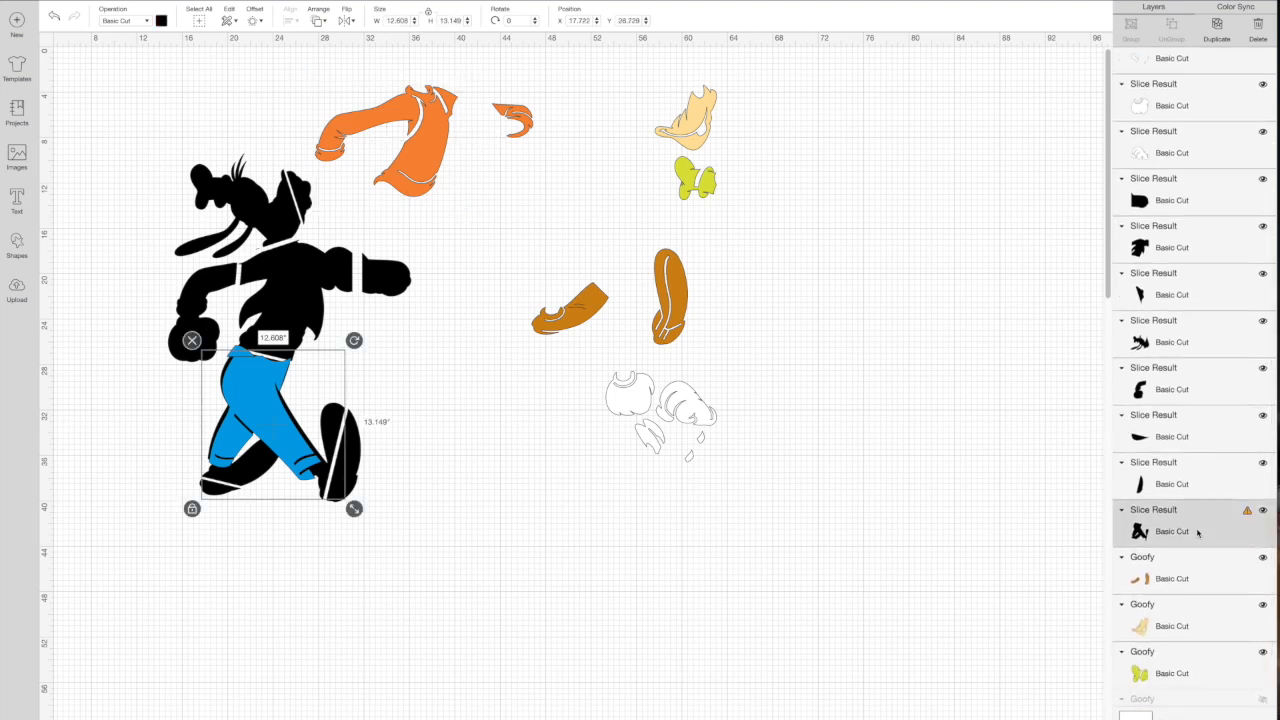
left_click_drag(345, 472, 532, 569)
left_click_drag(342, 458, 490, 479)
left_click(672, 491)
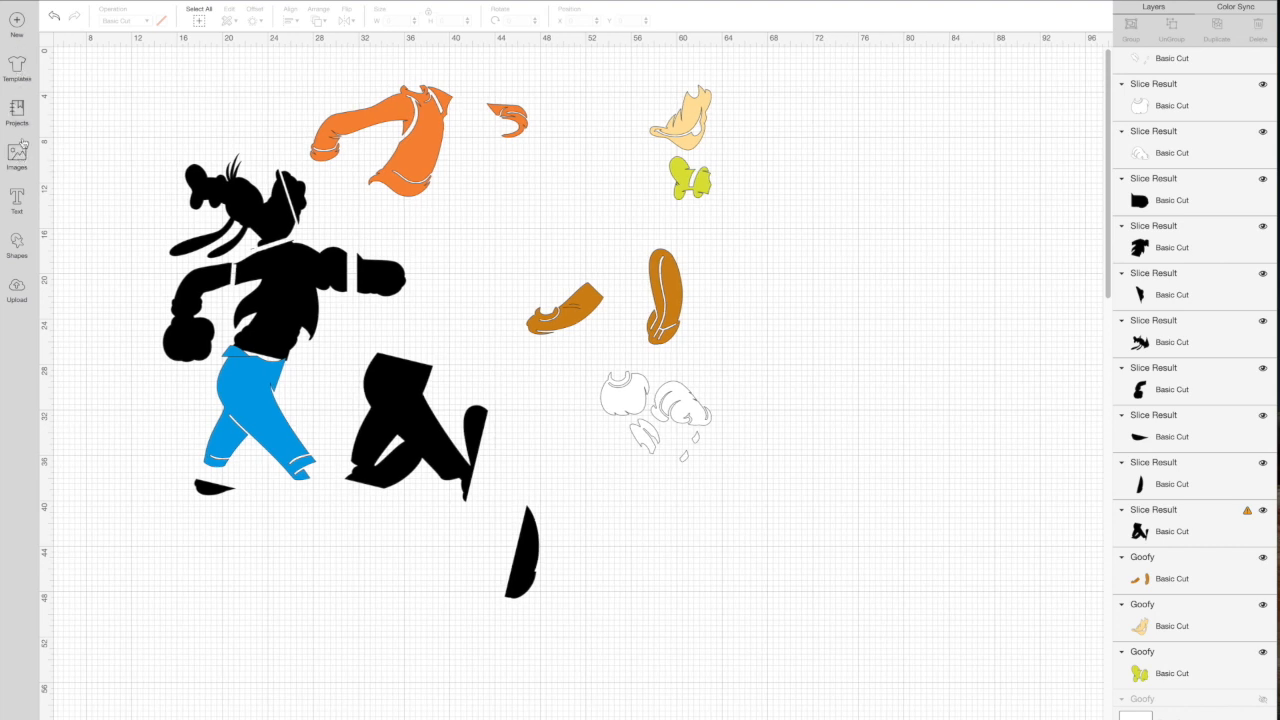
Add a square and set its size to 11.5 inches.
left_click(16, 250)
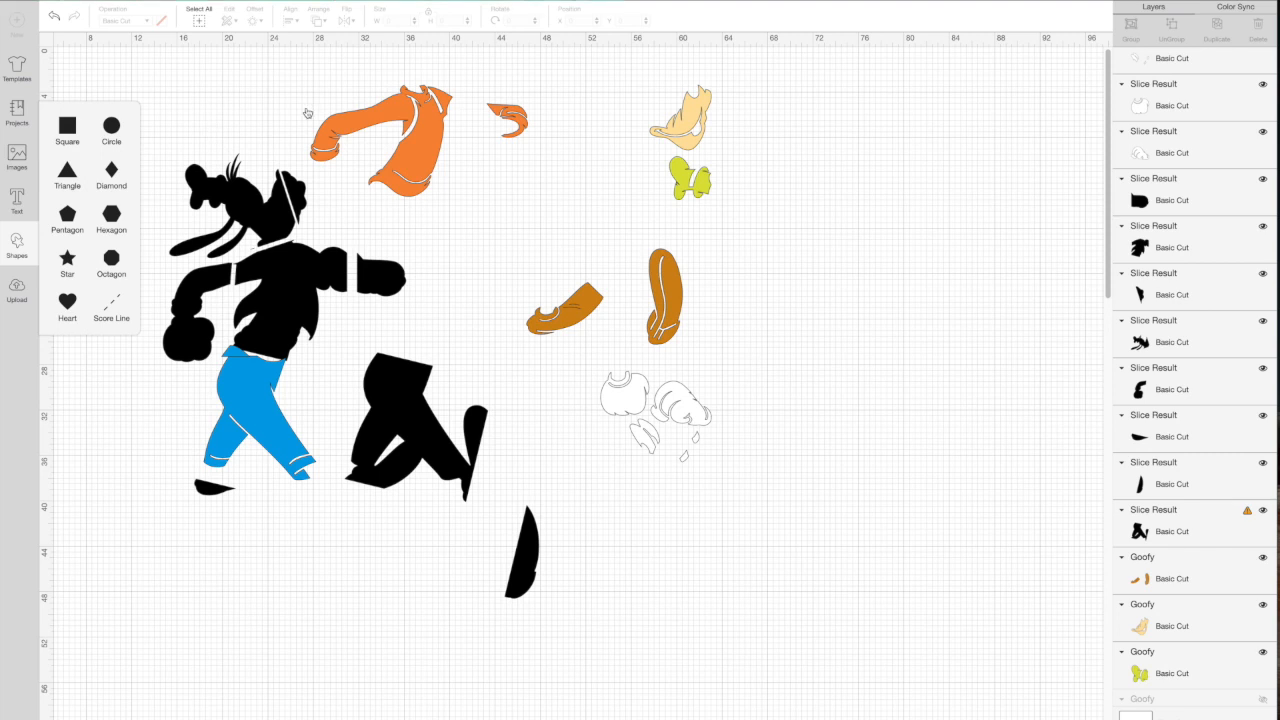
left_click(67, 125)
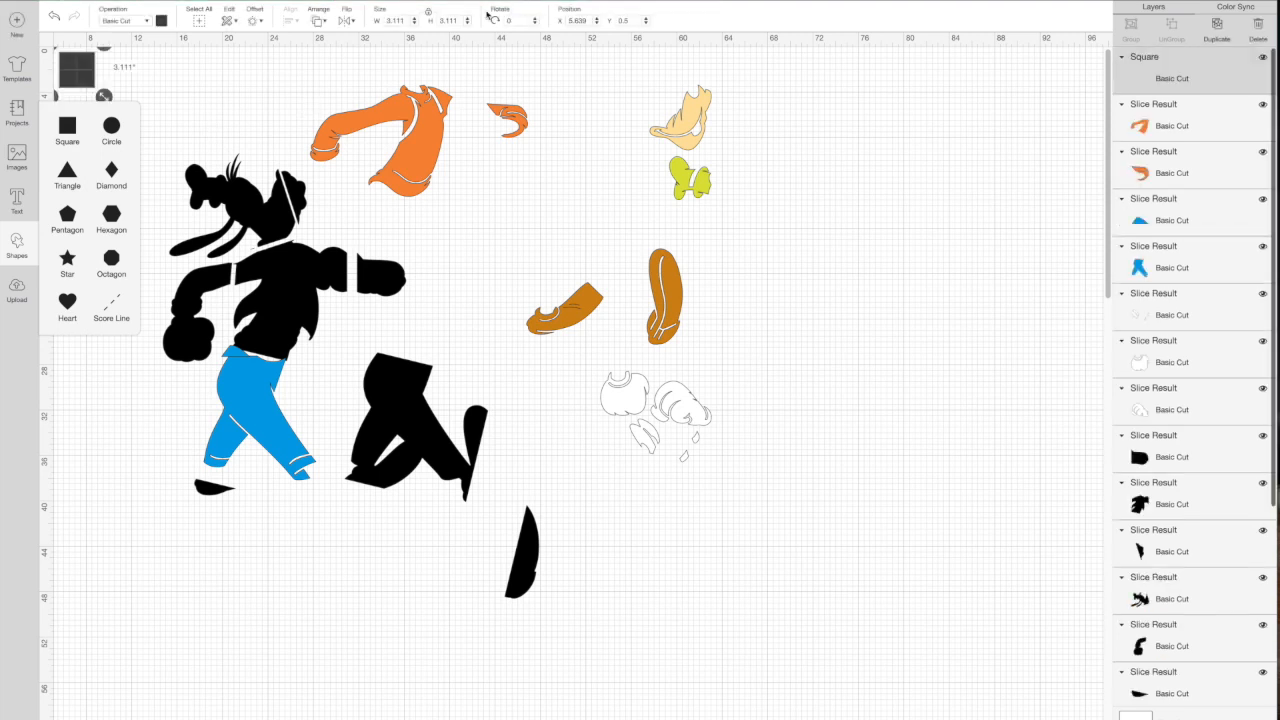
left_click(397, 20)
type("11")
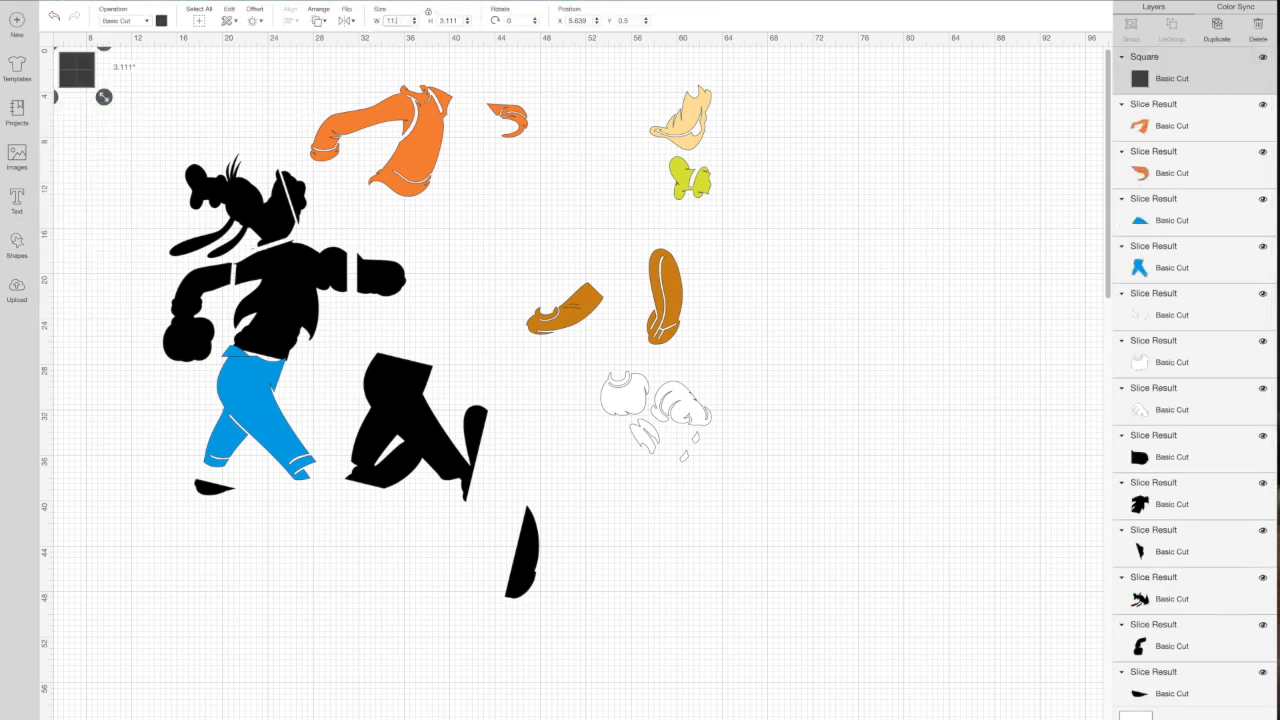
type(".5")
key("Return")
Place the square over the forward black leg and rotate it about 22 degrees to follow the leg's slant.
left_click_drag(87, 111, 451, 447)
left_click_drag(557, 378, 579, 410)
left_click_drag(478, 429, 476, 447)
left_click_drag(474, 442, 473, 438)
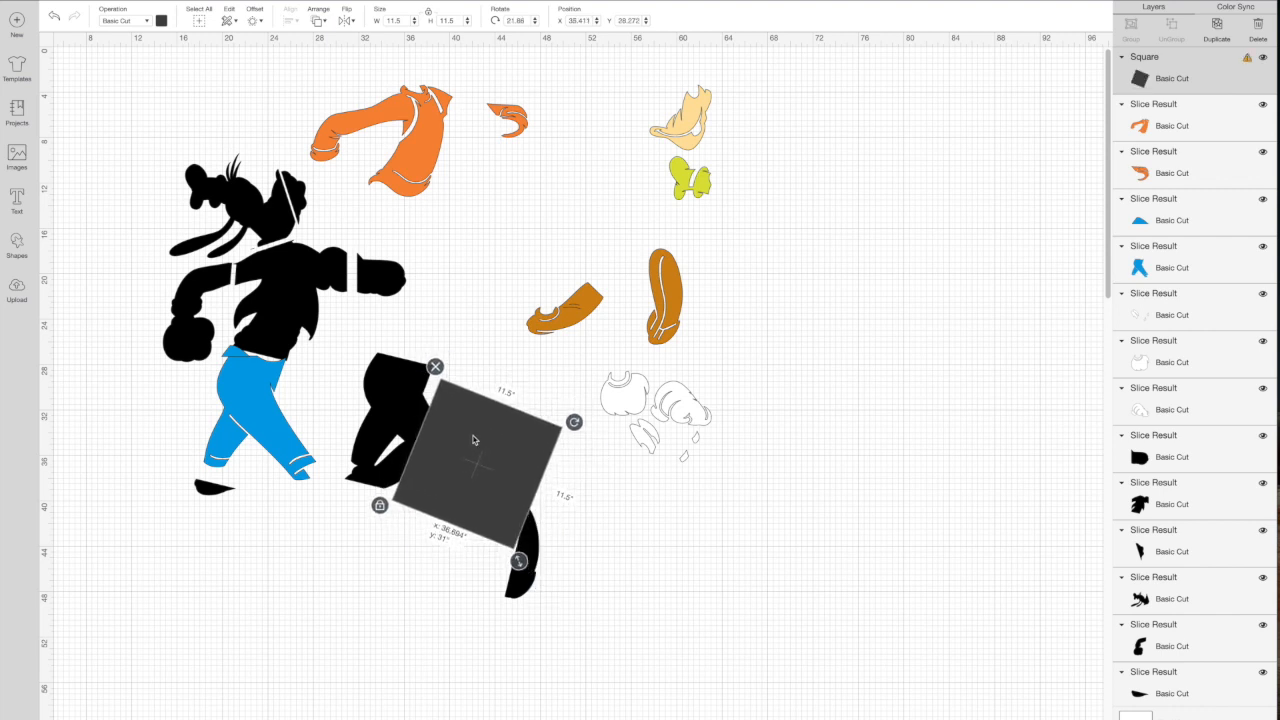
Move the black shoe sliver clear, slice the black leg section with the rotated square and delete the grey leftovers.
left_click_drag(530, 565, 696, 578)
left_click_drag(516, 590, 338, 345)
left_click(656, 372)
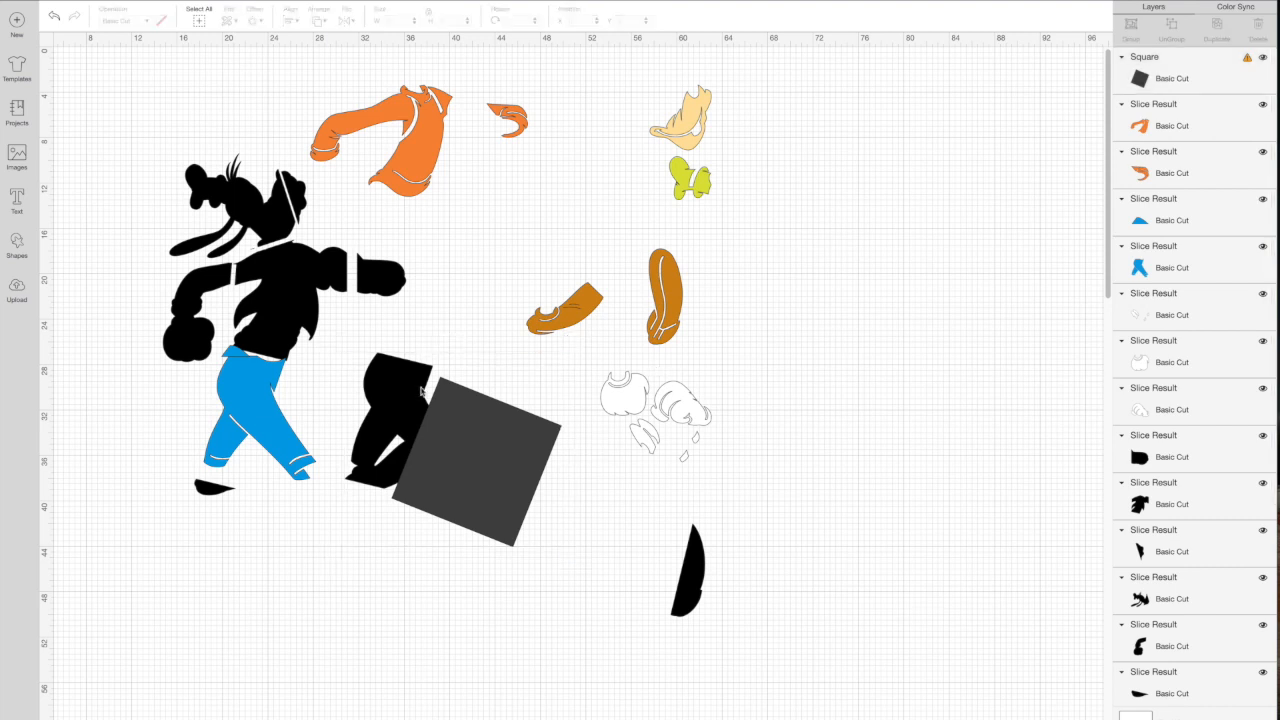
left_click(522, 436)
key("Delete")
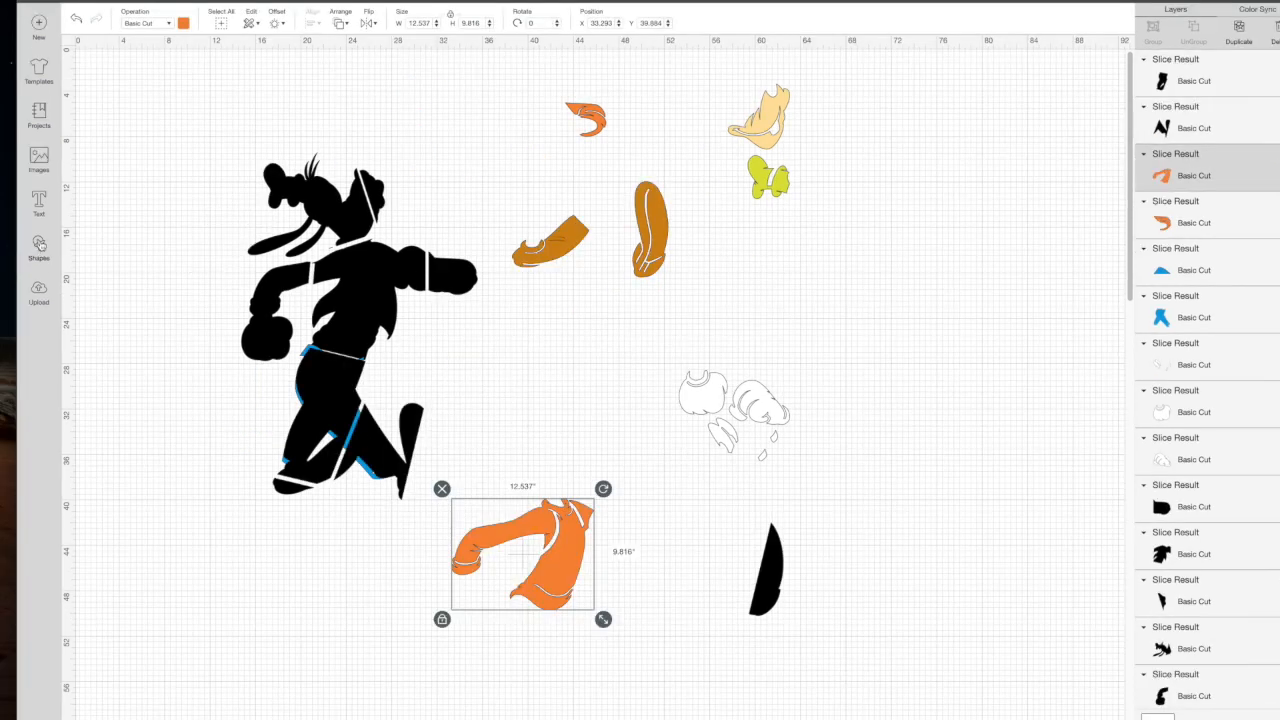
Add another square, enlarge it and place it over the angled brown shoe, clear of the upright one.
left_click(39, 245)
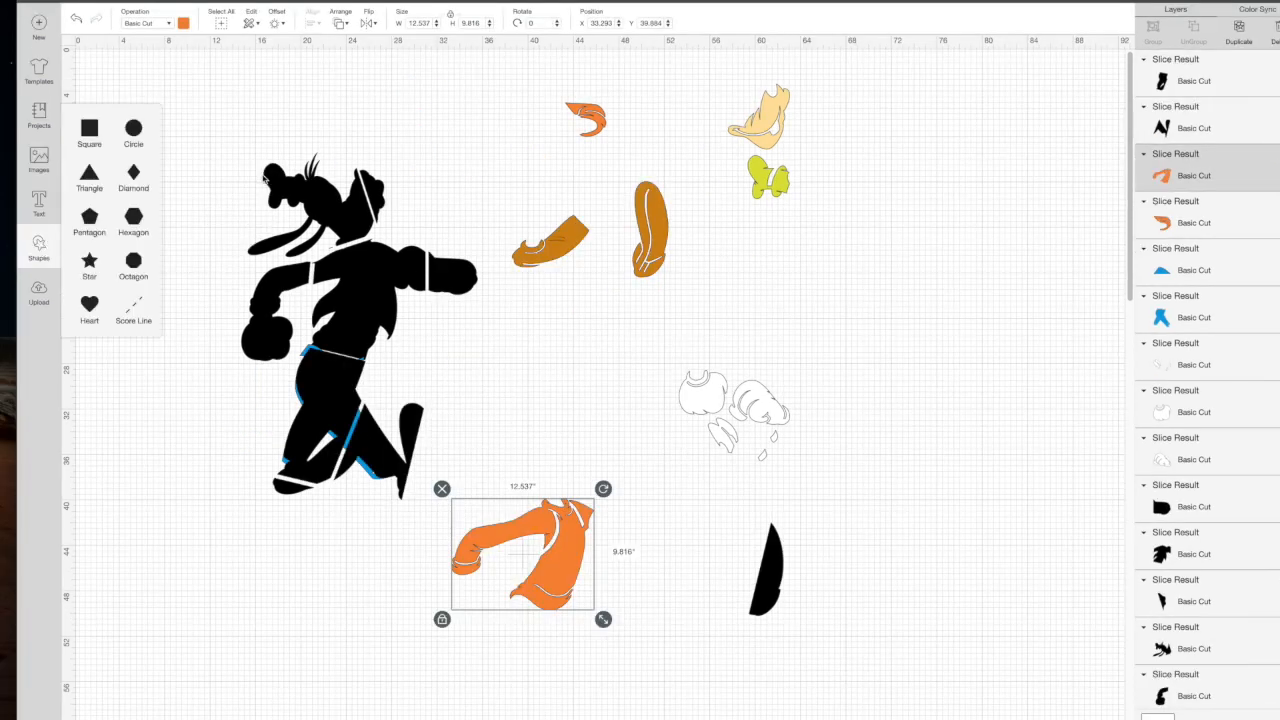
left_click(89, 128)
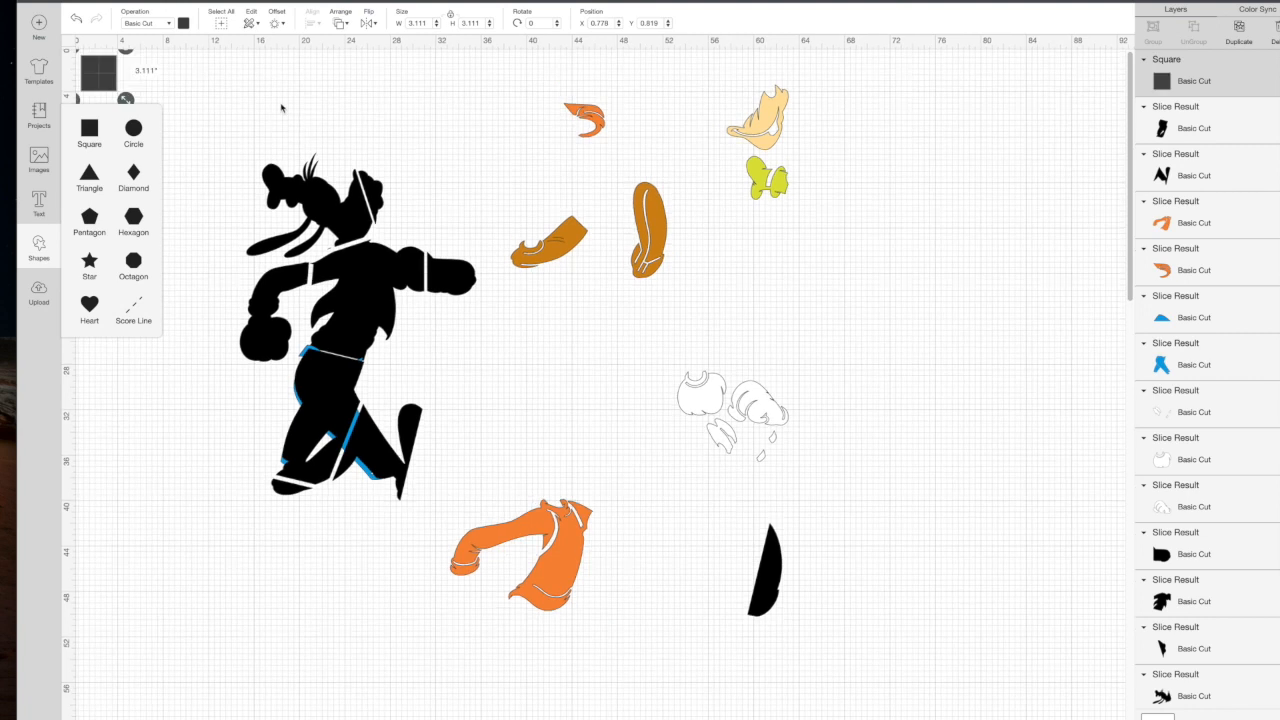
left_click_drag(97, 71, 570, 275)
left_click(680, 320)
left_click_drag(686, 304, 572, 229)
left_click(764, 304)
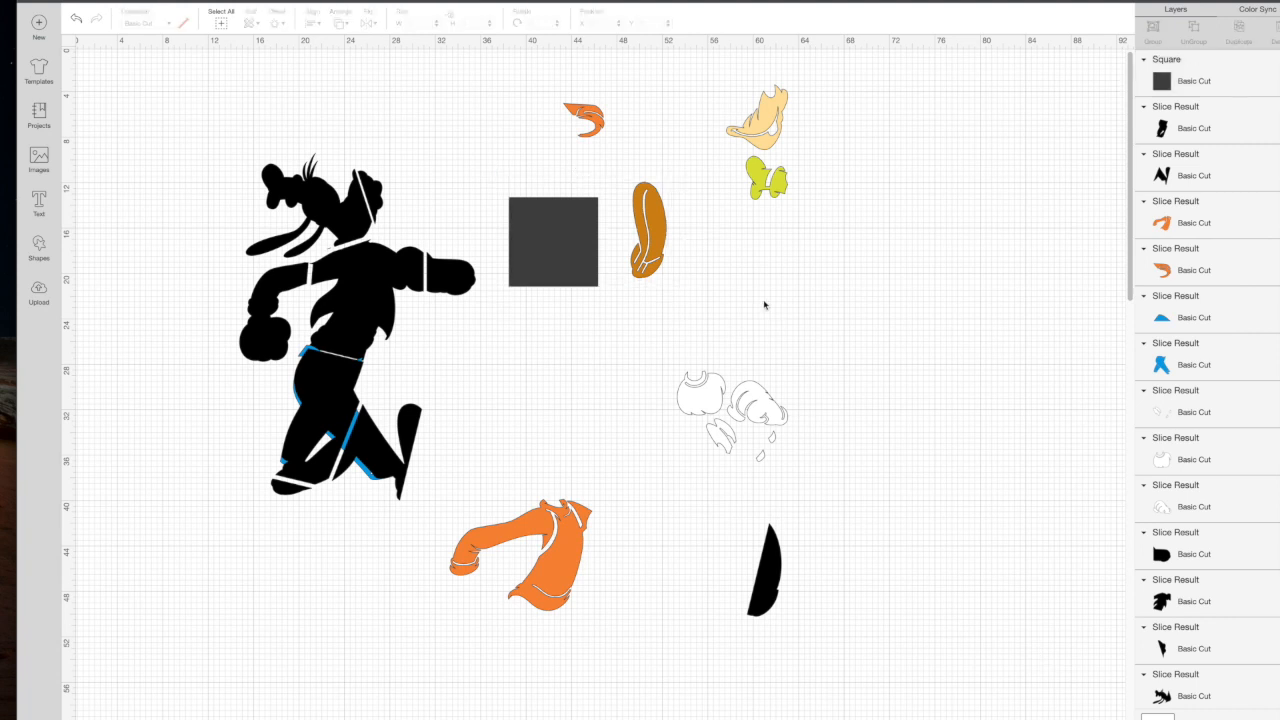
Slice the brown shoe layer into two separate shoes with the square and delete both grey leftovers.
left_click(658, 229)
left_click(570, 224)
left_click(501, 189)
left_click(567, 246)
left_click(502, 206)
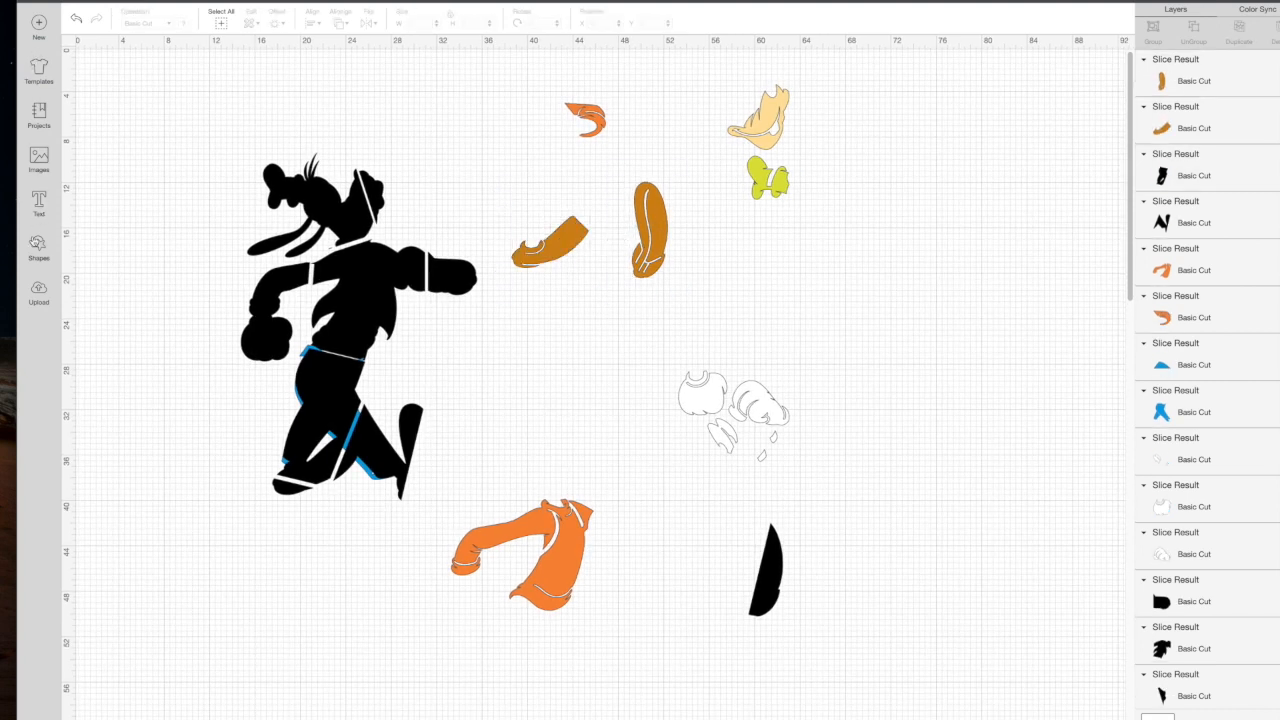
Add a square, enlarge it to 7.5 inches and place it over the orange sleeve beside the shirt body.
left_click(38, 245)
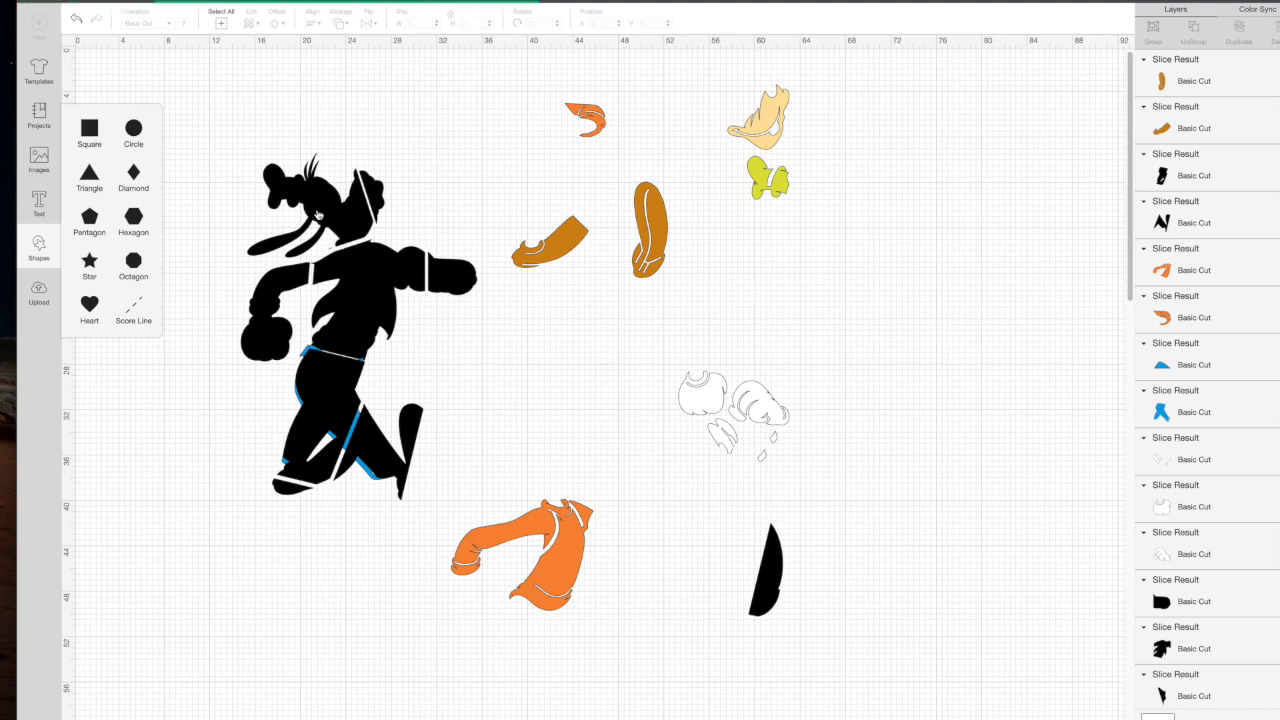
left_click(89, 128)
left_click_drag(98, 72, 523, 592)
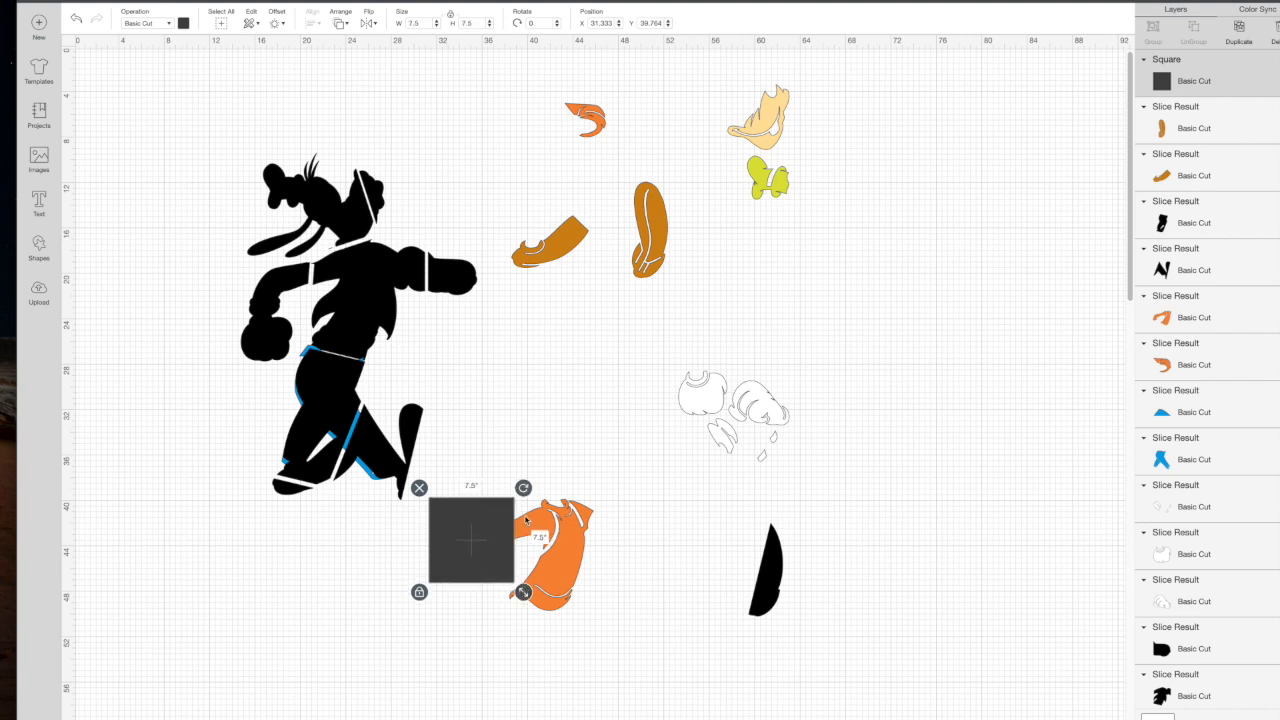
left_click(640, 680)
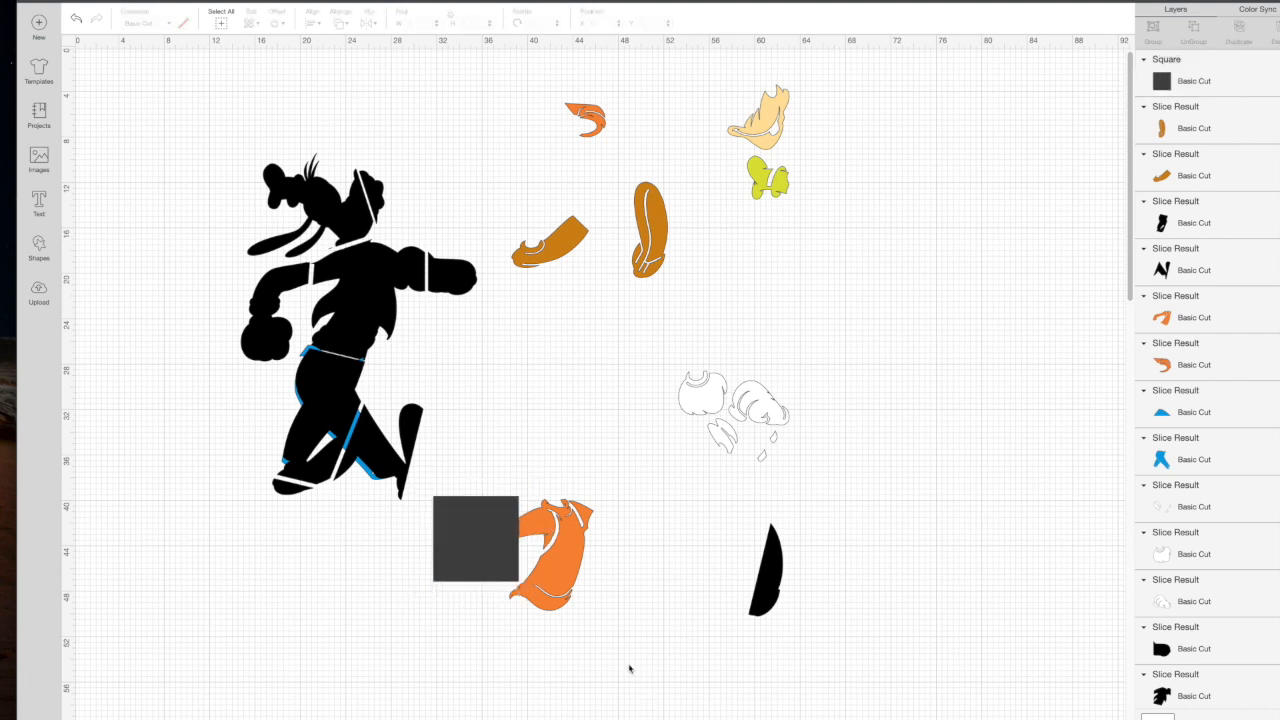
Slice the sleeve from the orange shirt layer with the square and delete both grey leftovers.
left_click(580, 612)
left_click_drag(565, 610, 562, 607)
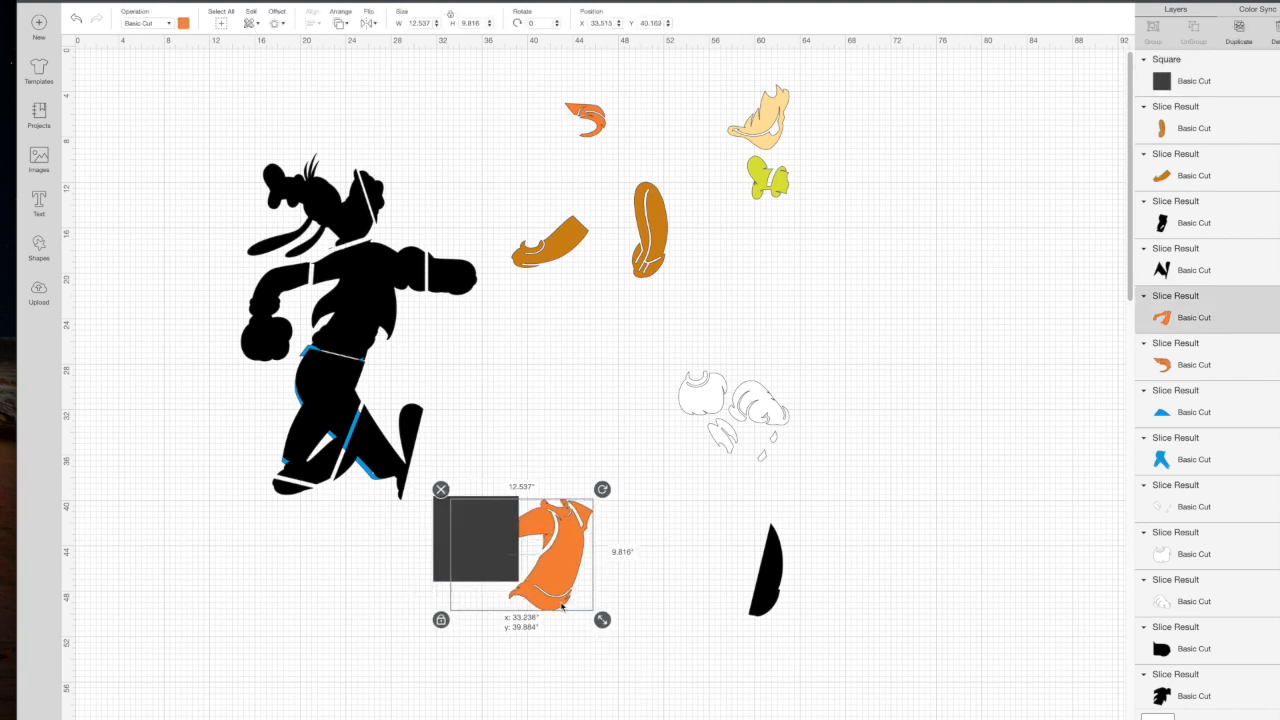
left_click(578, 598, "shift")
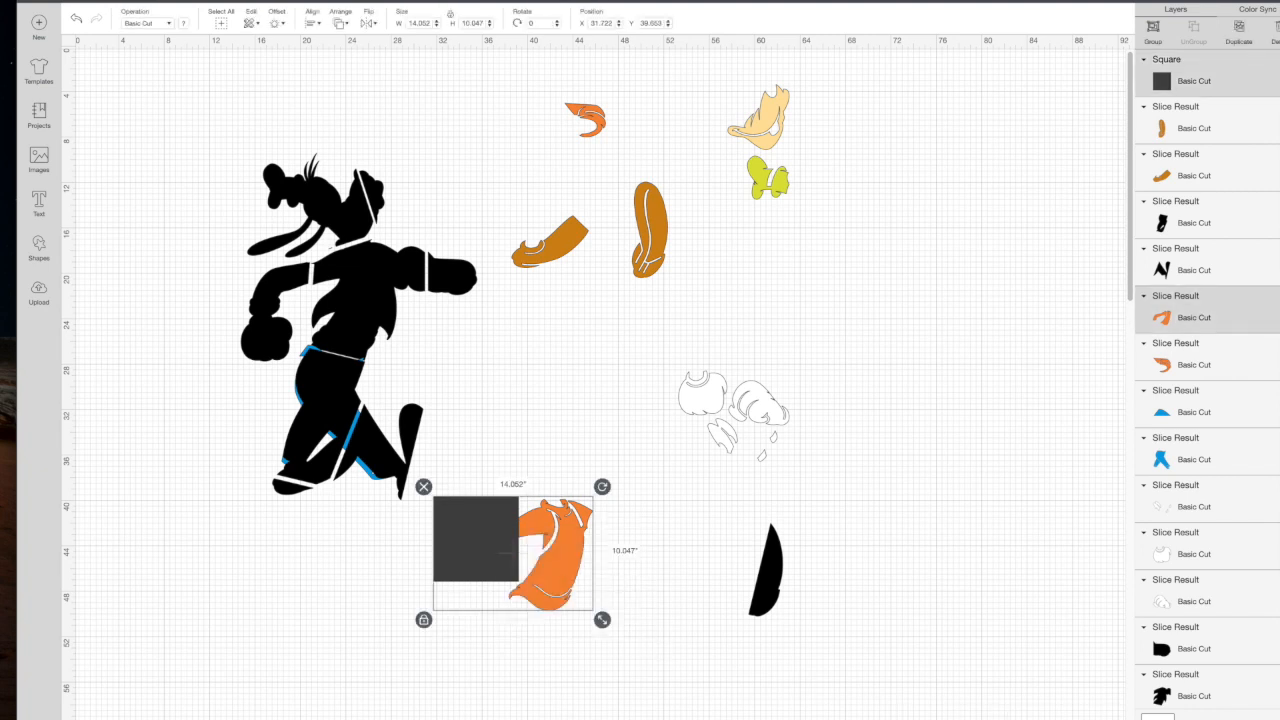
left_click(953, 598)
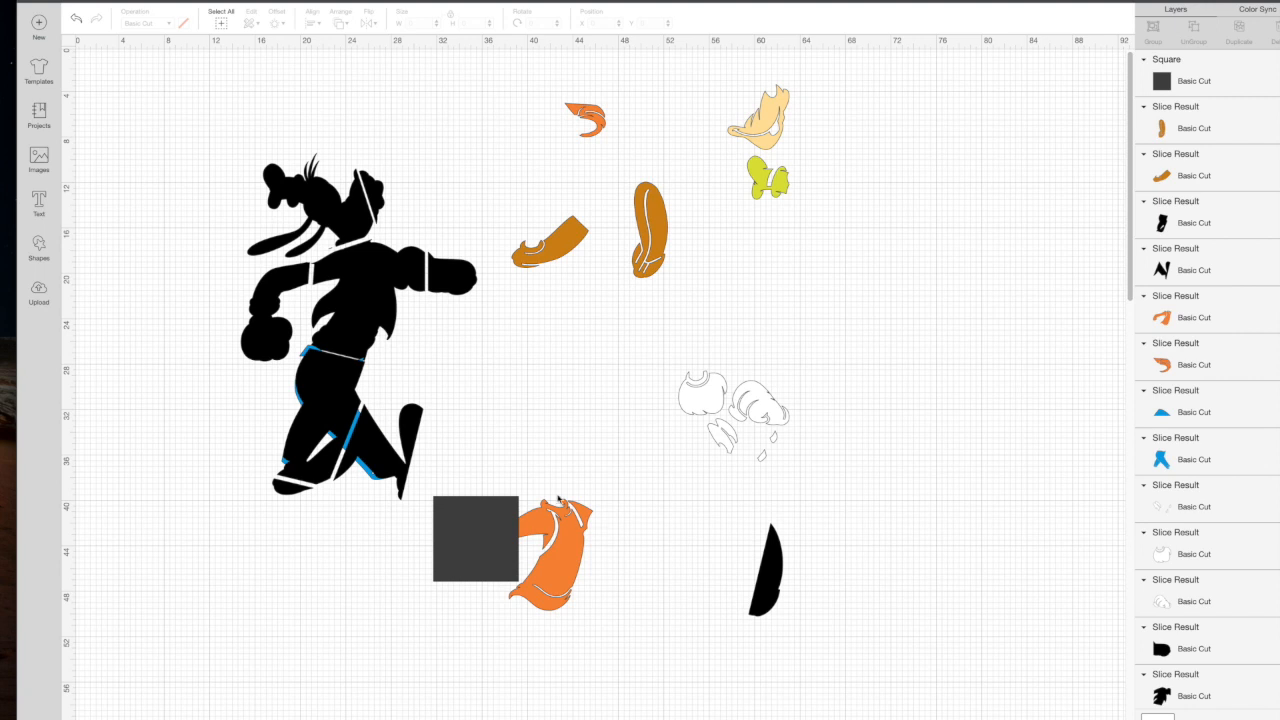
left_click(460, 568)
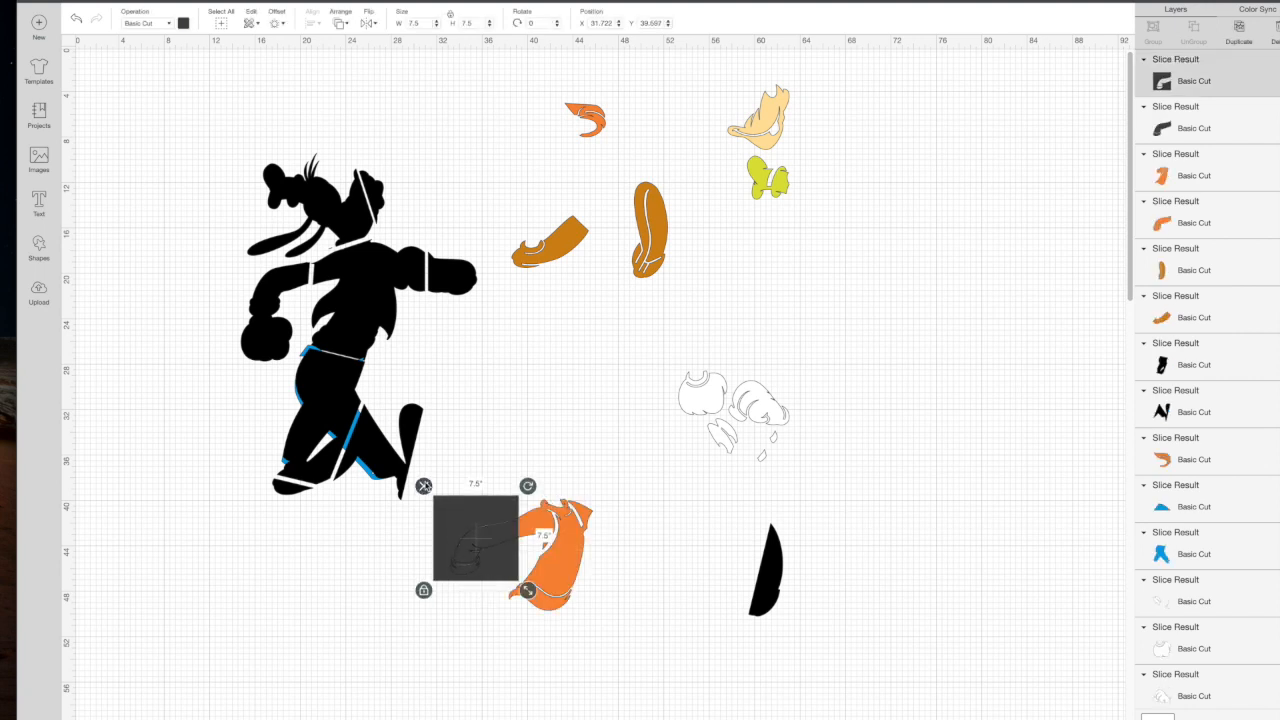
left_click(424, 487)
left_click(470, 545)
left_click(443, 510)
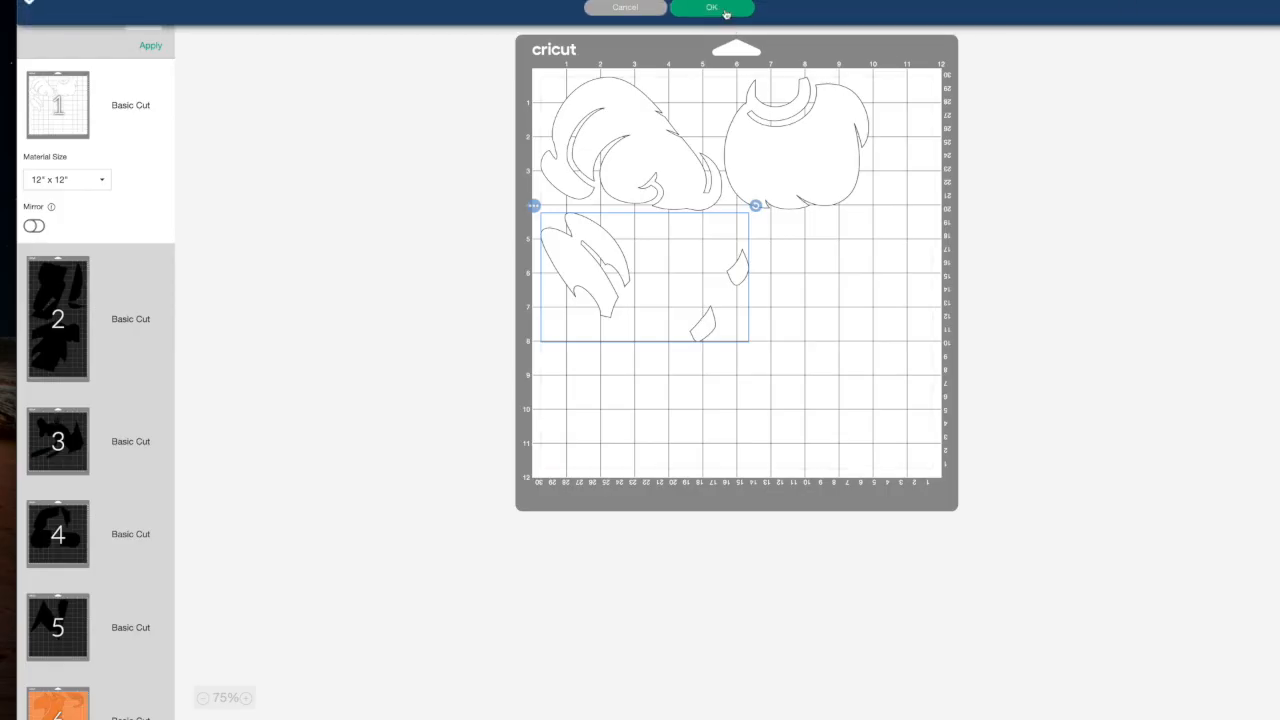
Accept the mat arrangement, straighten the large black leg piece on mat 2, and pack the two smaller black pieces close beside it.
left_click(711, 8)
left_click(86, 323)
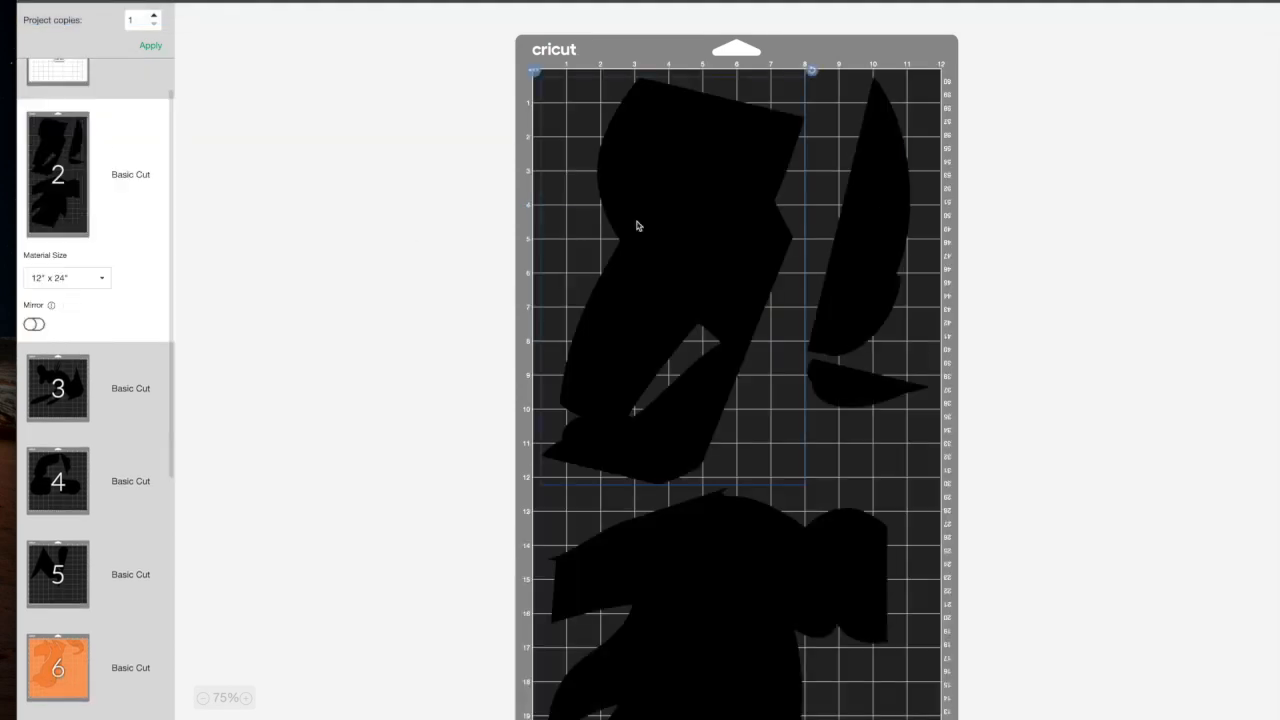
scroll(892, 467, "down", 2)
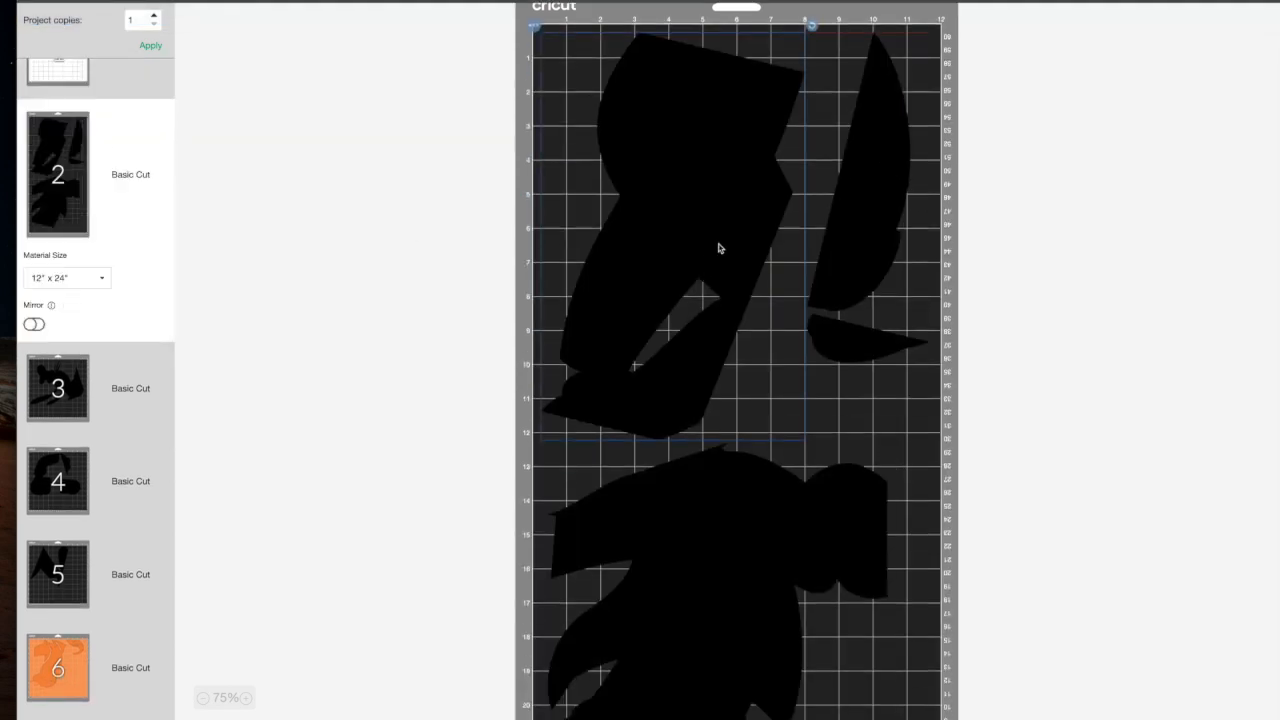
left_click_drag(812, 25, 764, 12)
left_click_drag(735, 89, 722, 64)
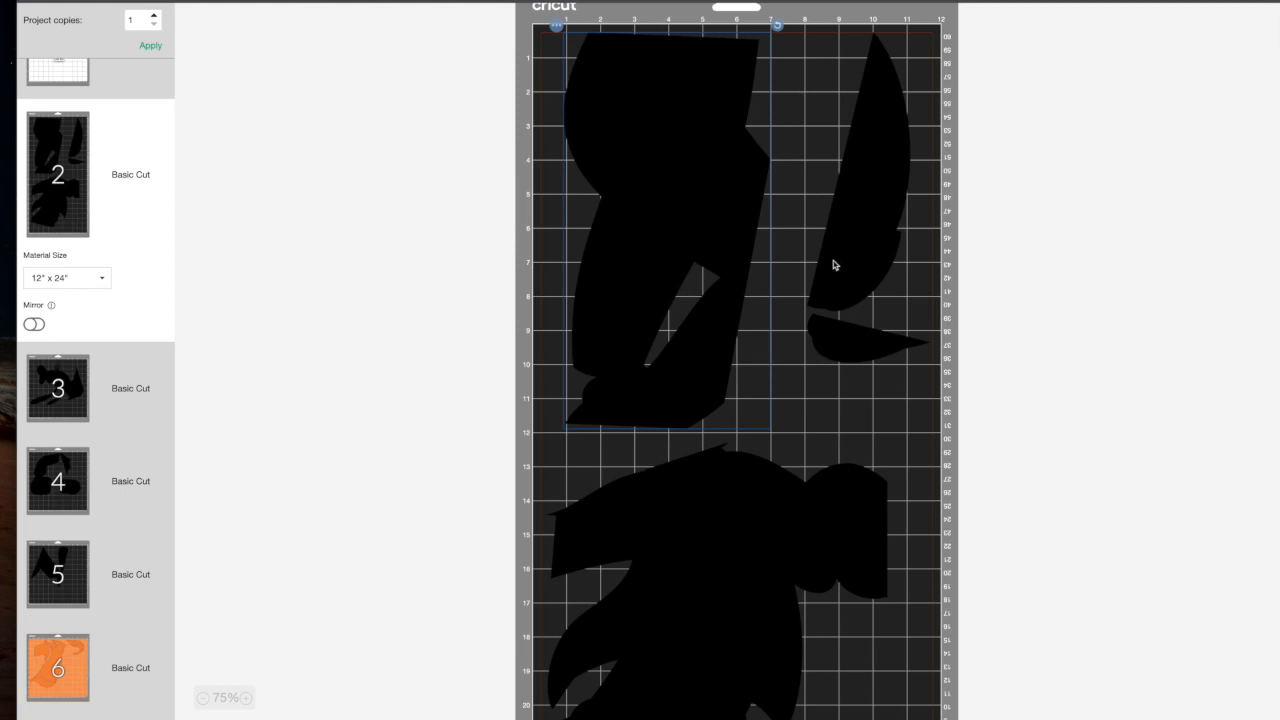
left_click_drag(835, 265, 778, 262)
left_click_drag(822, 318, 782, 355)
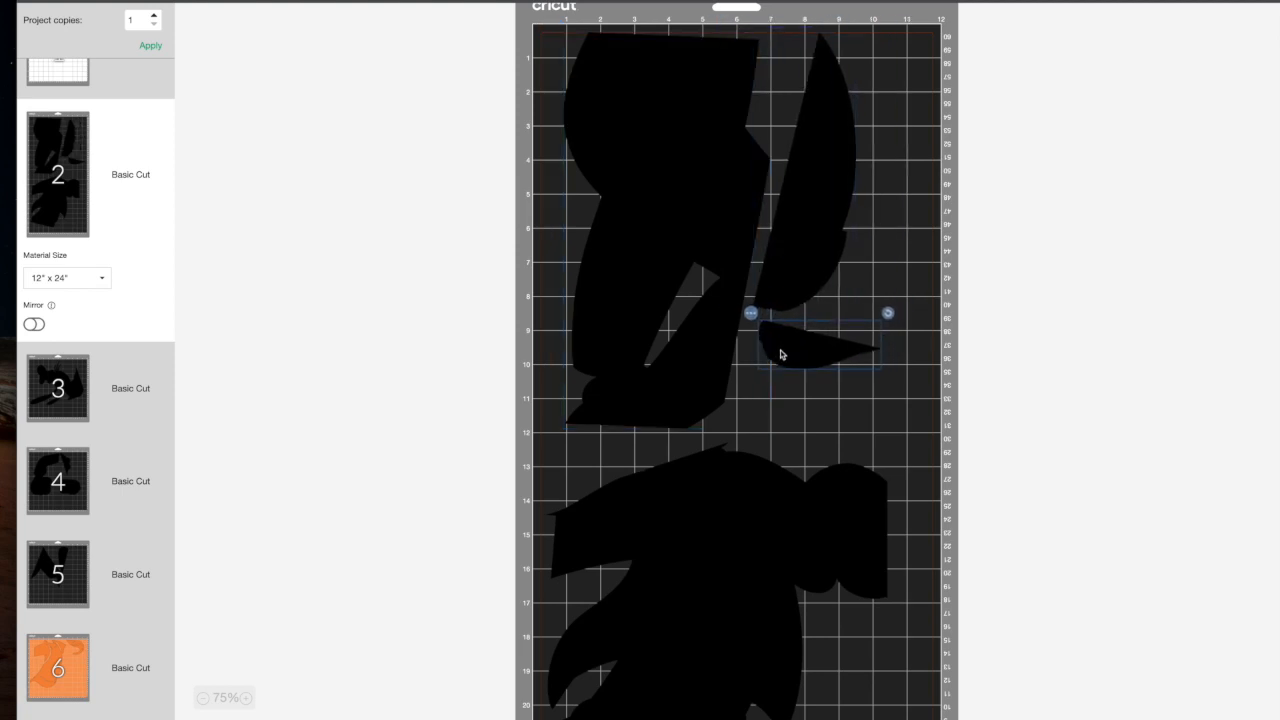
Move the black torso piece from mat 2 to a new black mat and open mat 12 to check its placement.
left_click(725, 570)
scroll(730, 566, "down", 3)
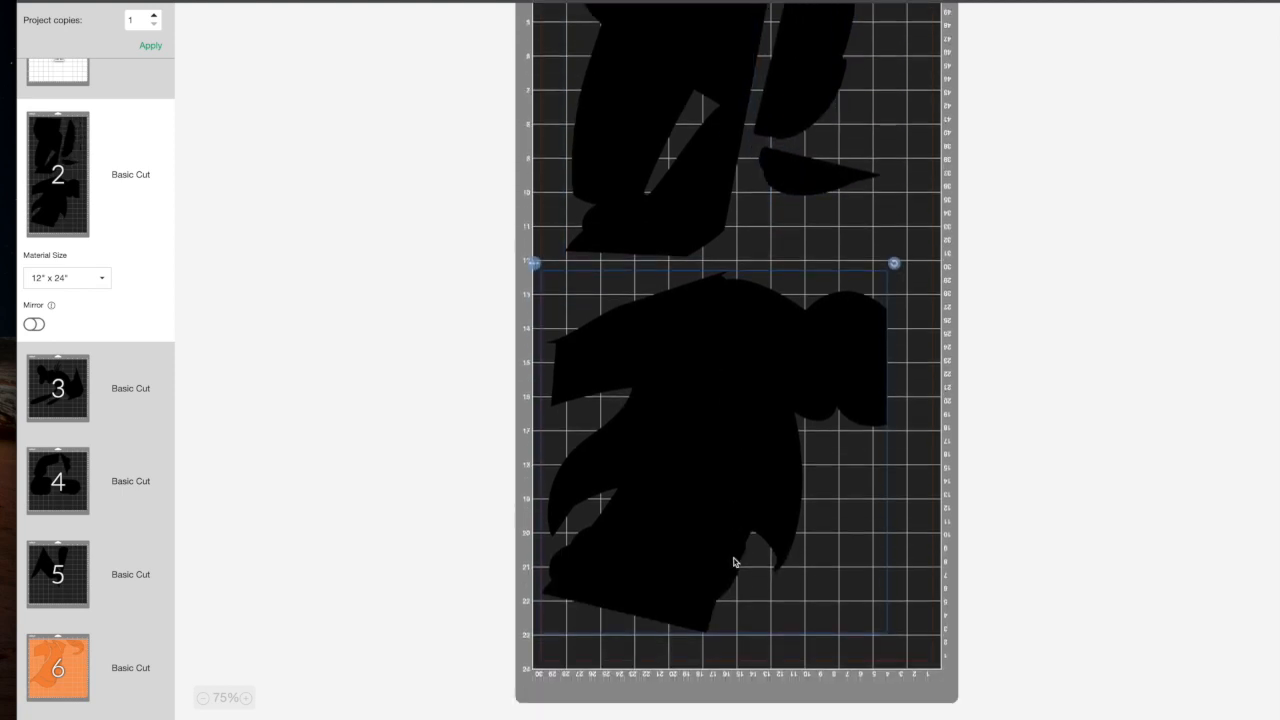
left_click(535, 263)
left_click(550, 287)
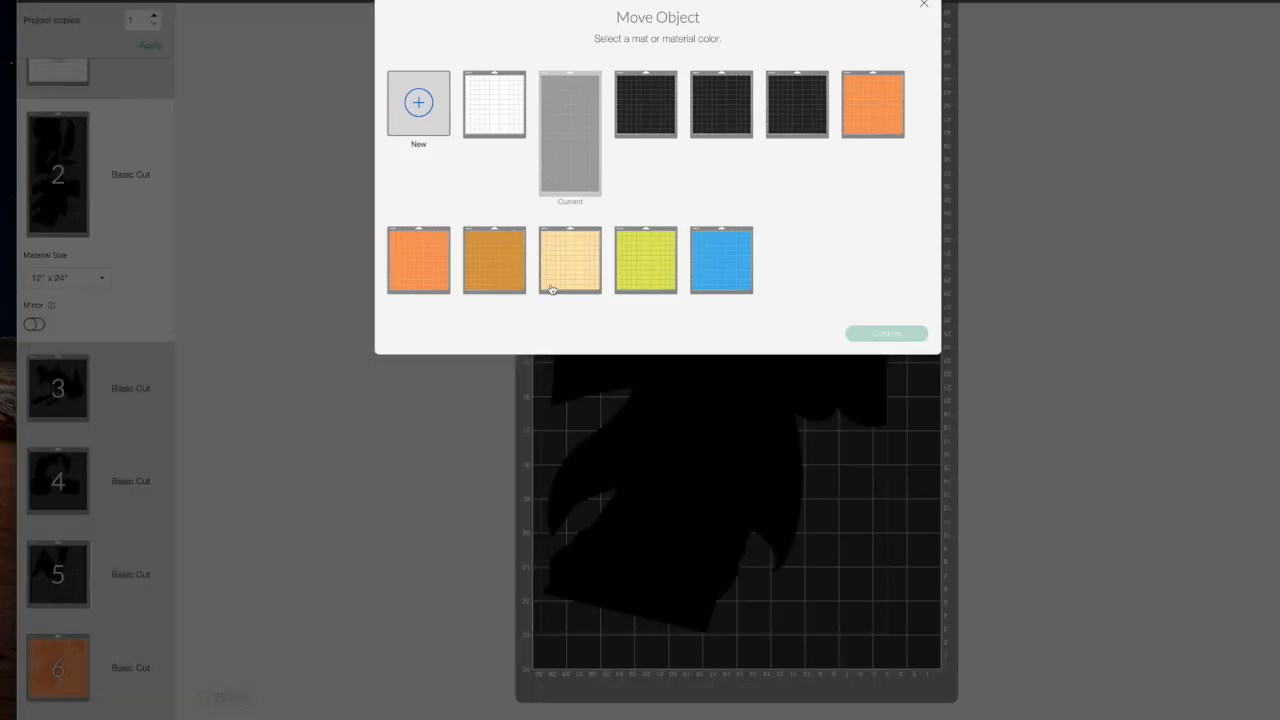
left_click(421, 104)
left_click(738, 101)
left_click(887, 236)
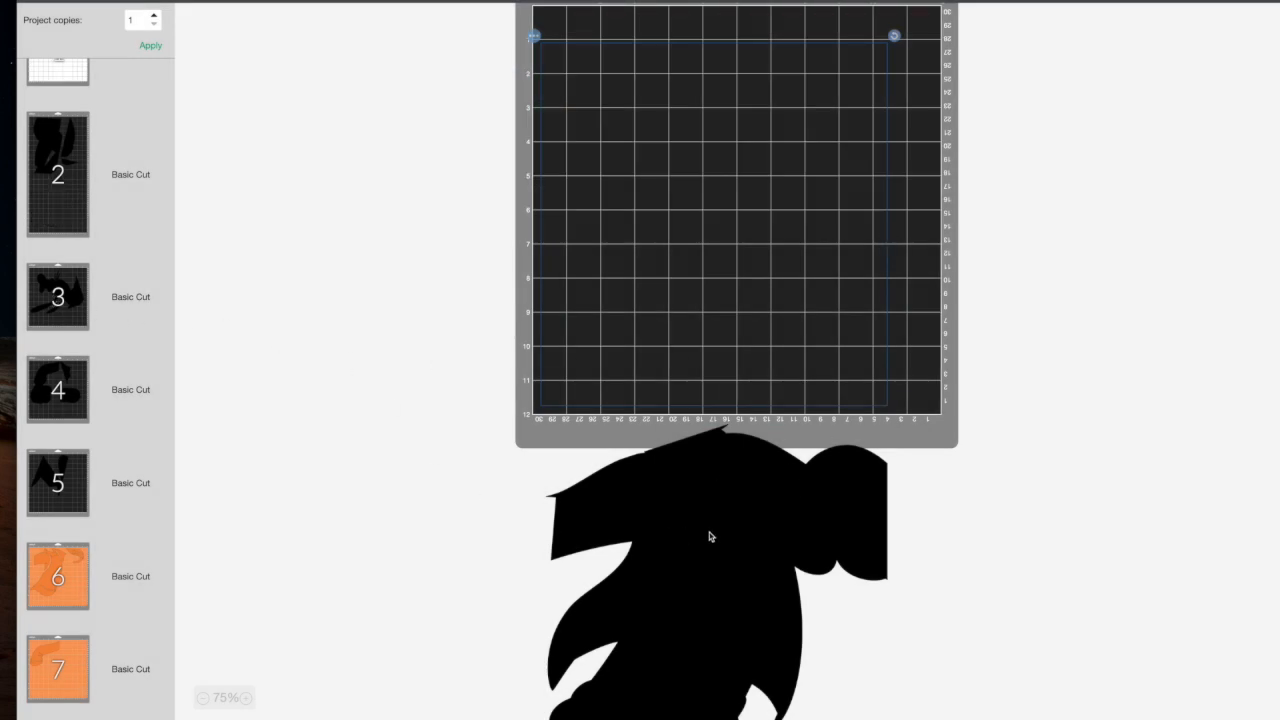
left_click(669, 400)
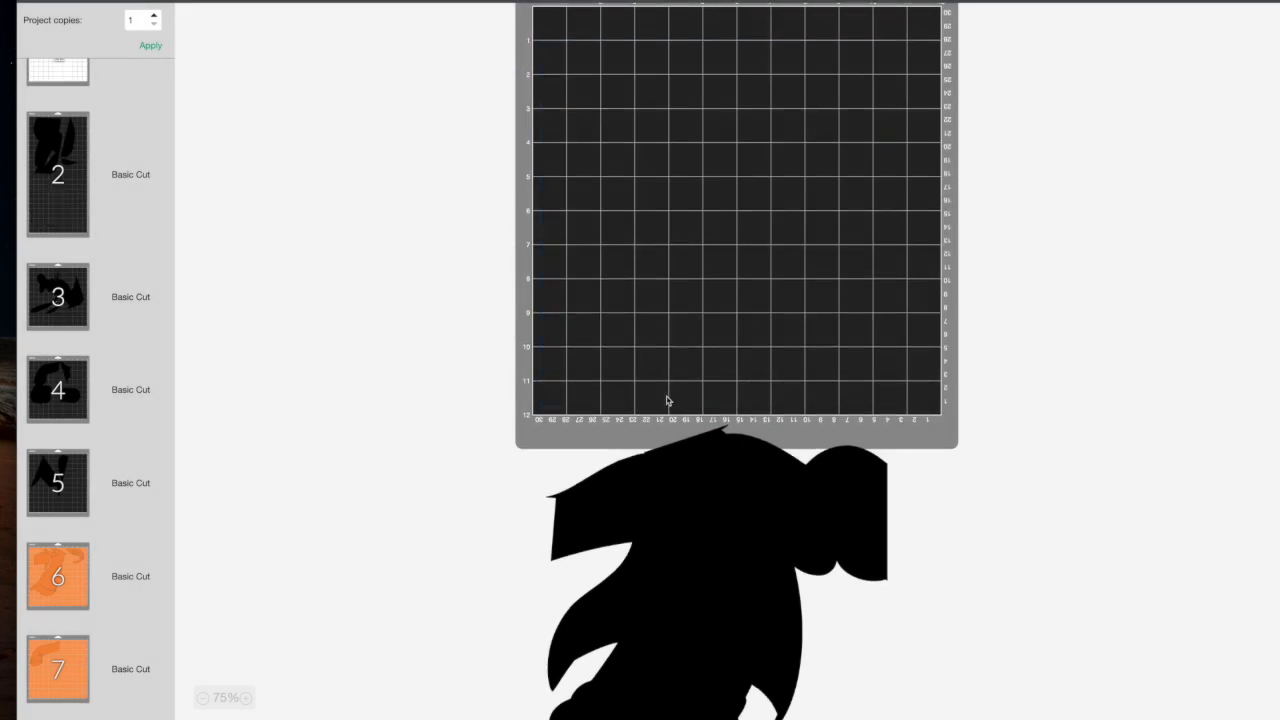
left_click(60, 298)
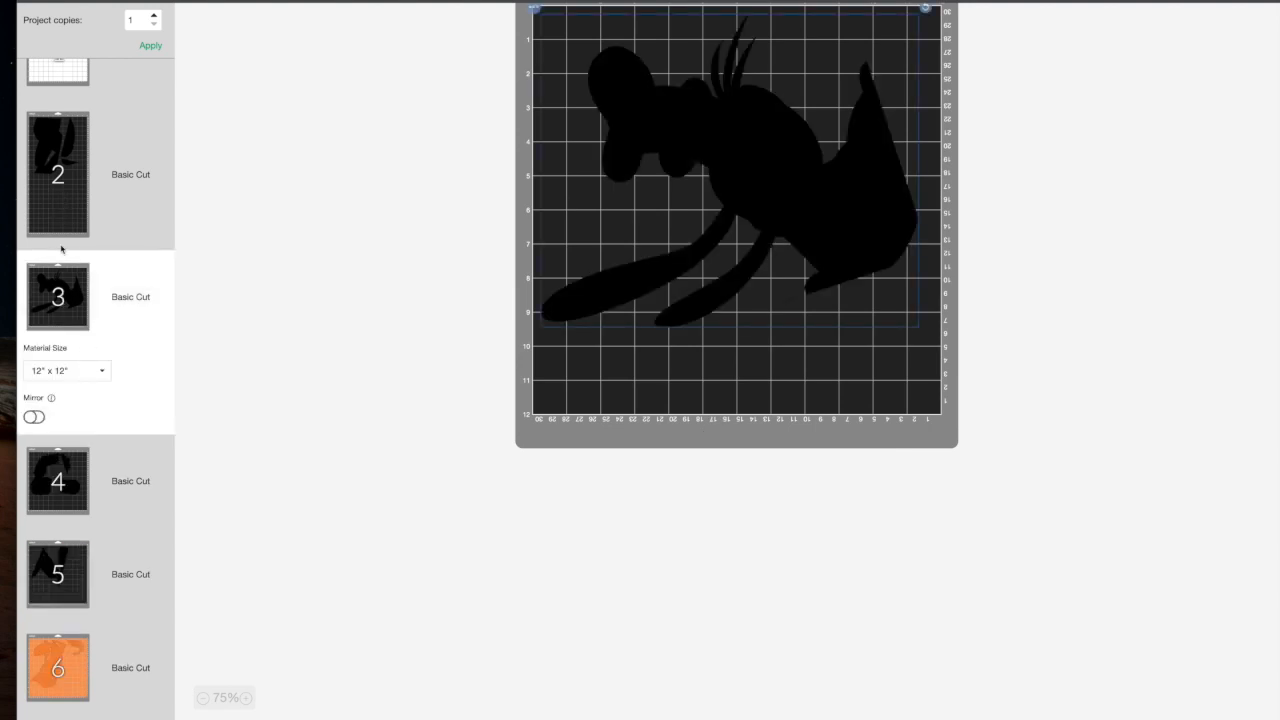
scroll(60, 250, "down", 5)
left_click(60, 677)
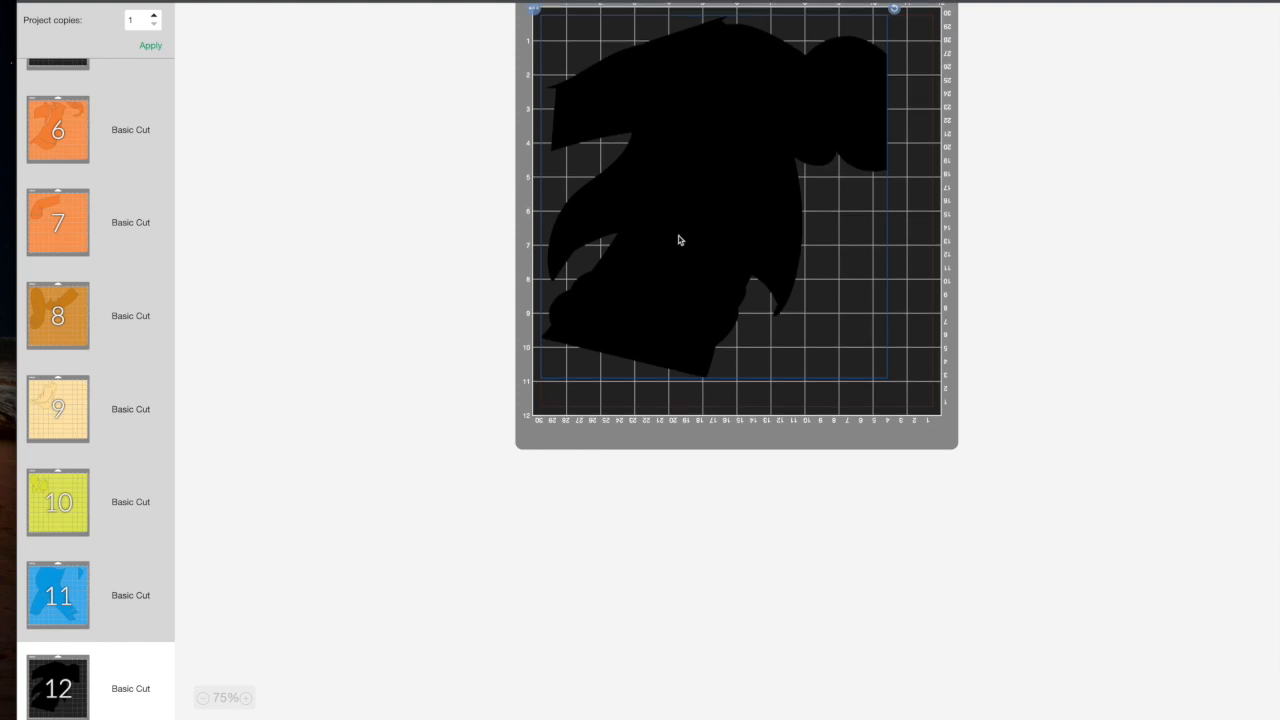
scroll(67, 459, "down", 2)
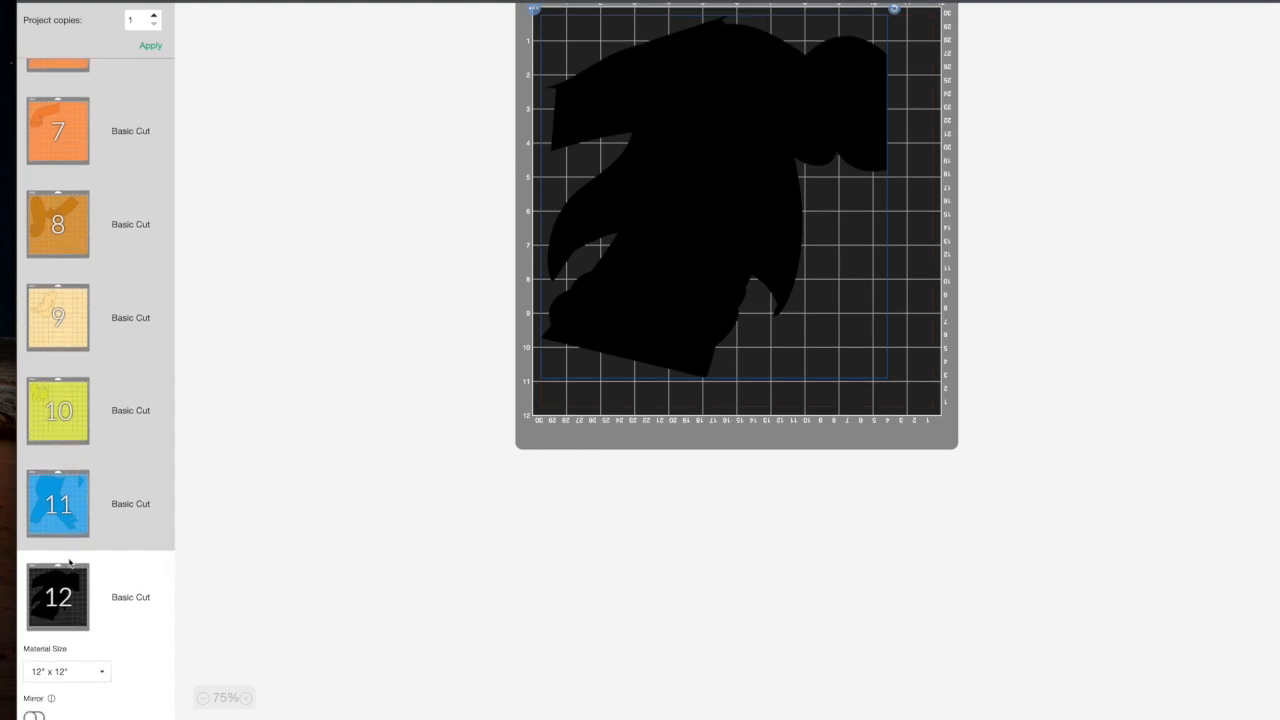
Rotate the angled brown shoe on mat 8 upright and place it next to the other shoe.
scroll(73, 517, "up", 1)
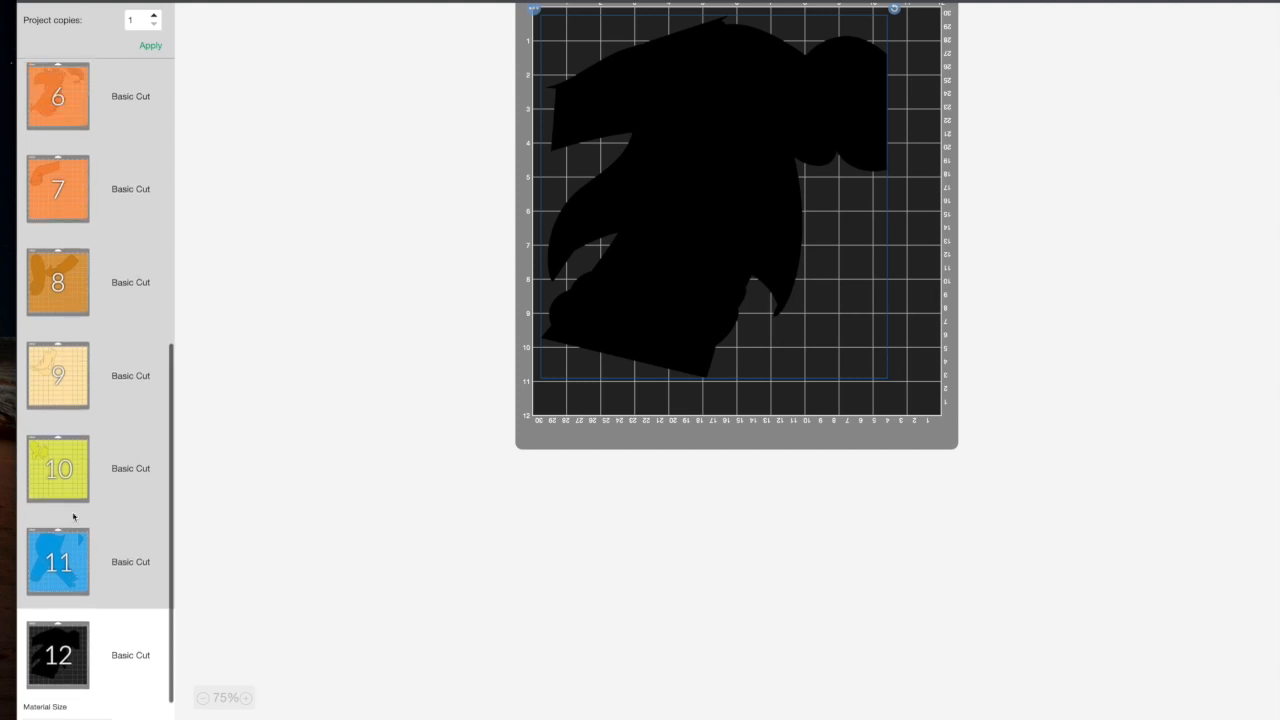
scroll(73, 517, "up", 1)
left_click(58, 330)
left_click_drag(689, 140, 695, 142)
left_click_drag(898, 28, 790, 12)
left_click_drag(786, 64, 704, 64)
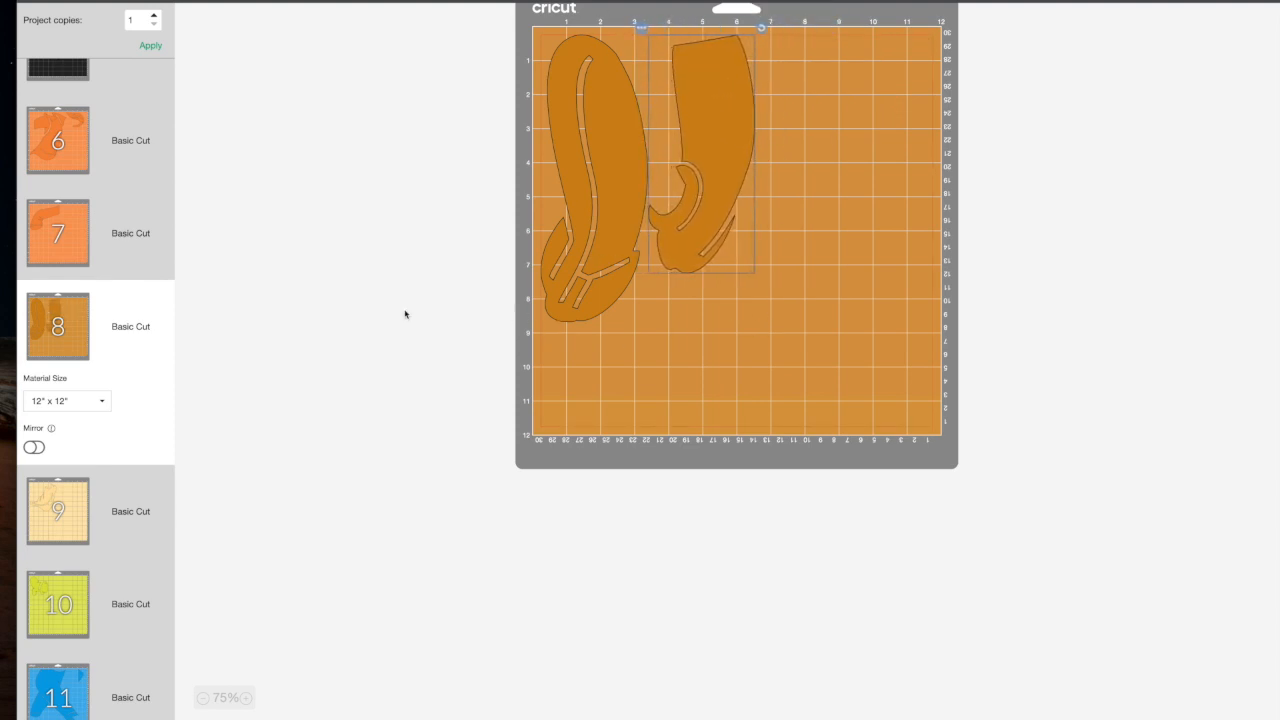
Move the orange sleeve from mat 7 to mat 6, then rotate it upright and fit it beside the shirt body.
scroll(73, 500, "up", 5)
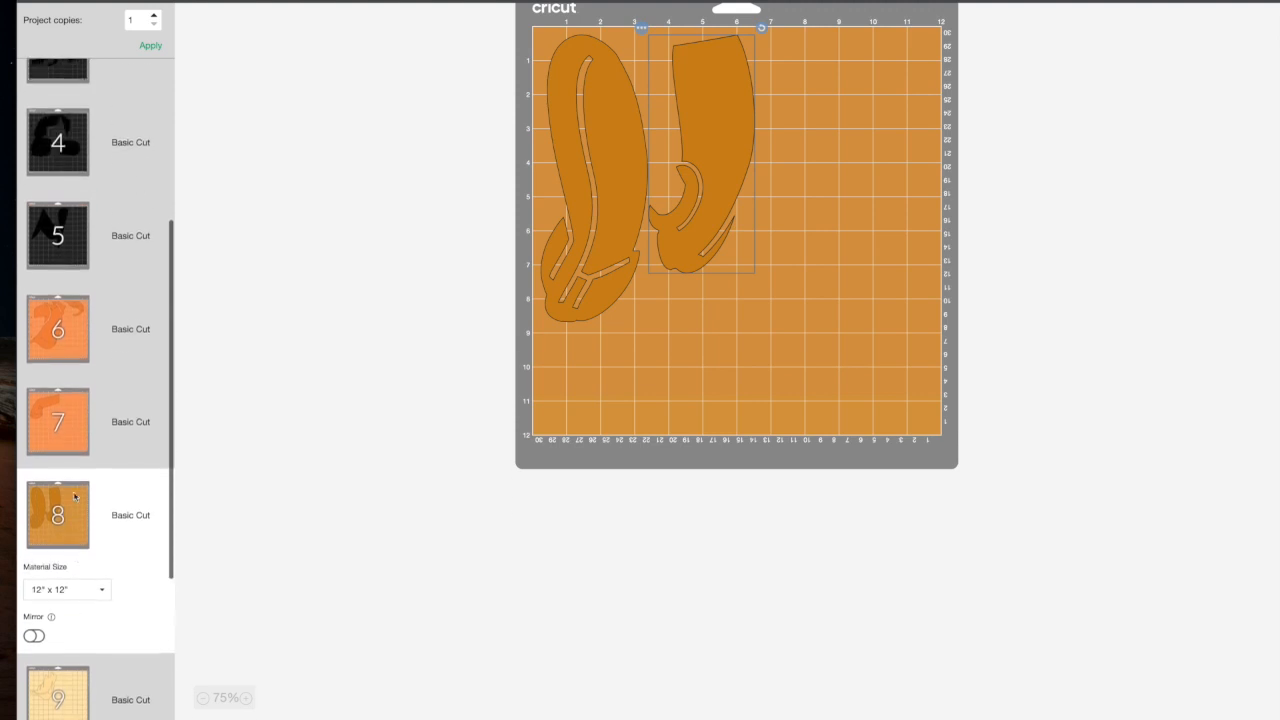
left_click(73, 505)
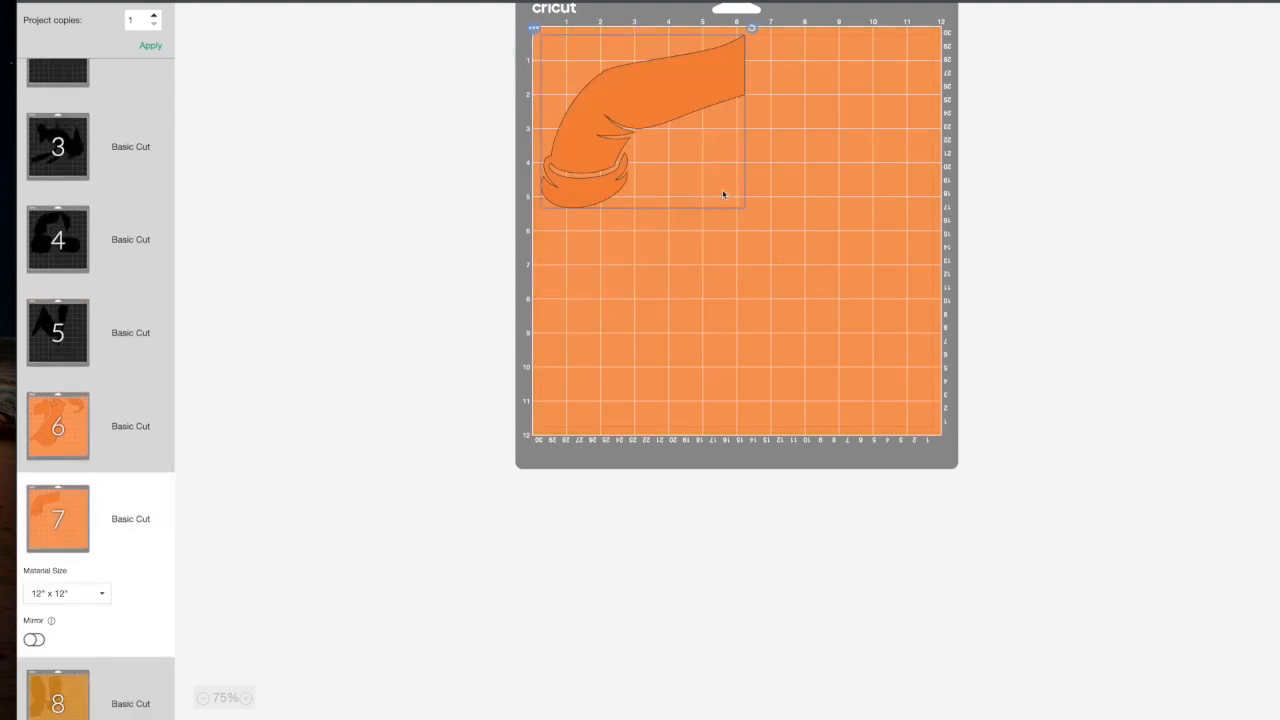
left_click(535, 30)
left_click(535, 50)
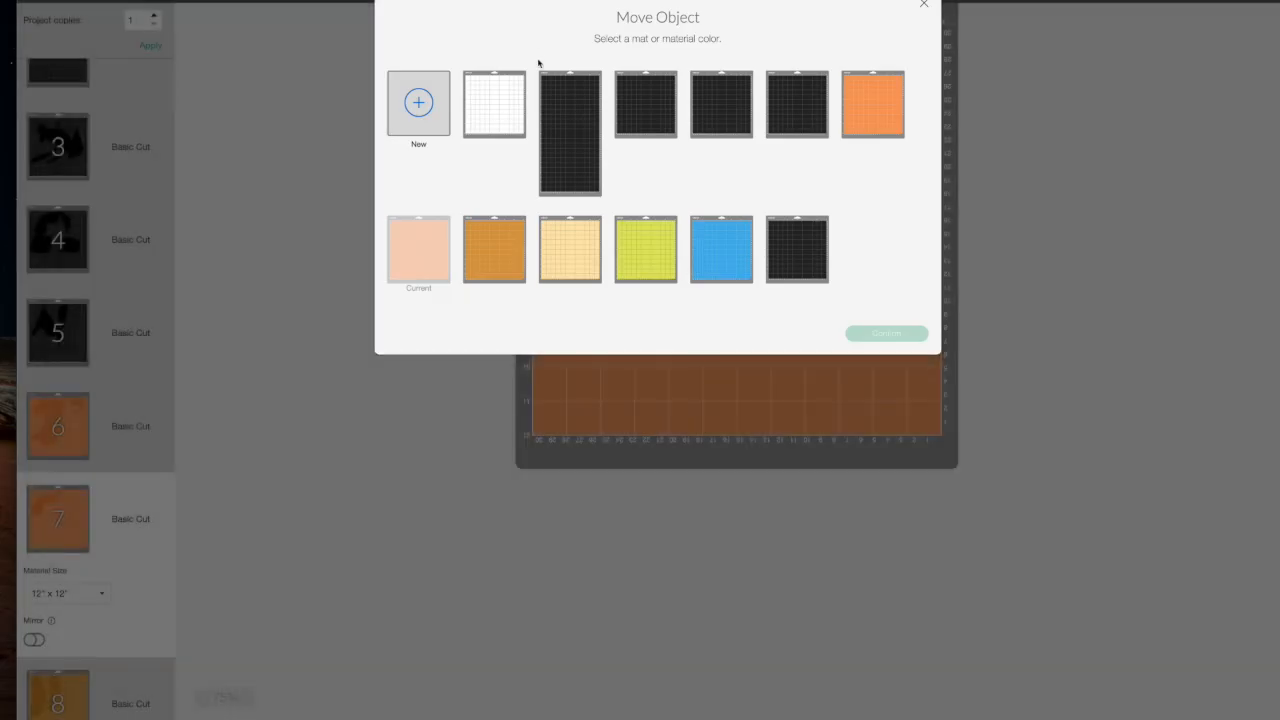
left_click(872, 104)
left_click(870, 336)
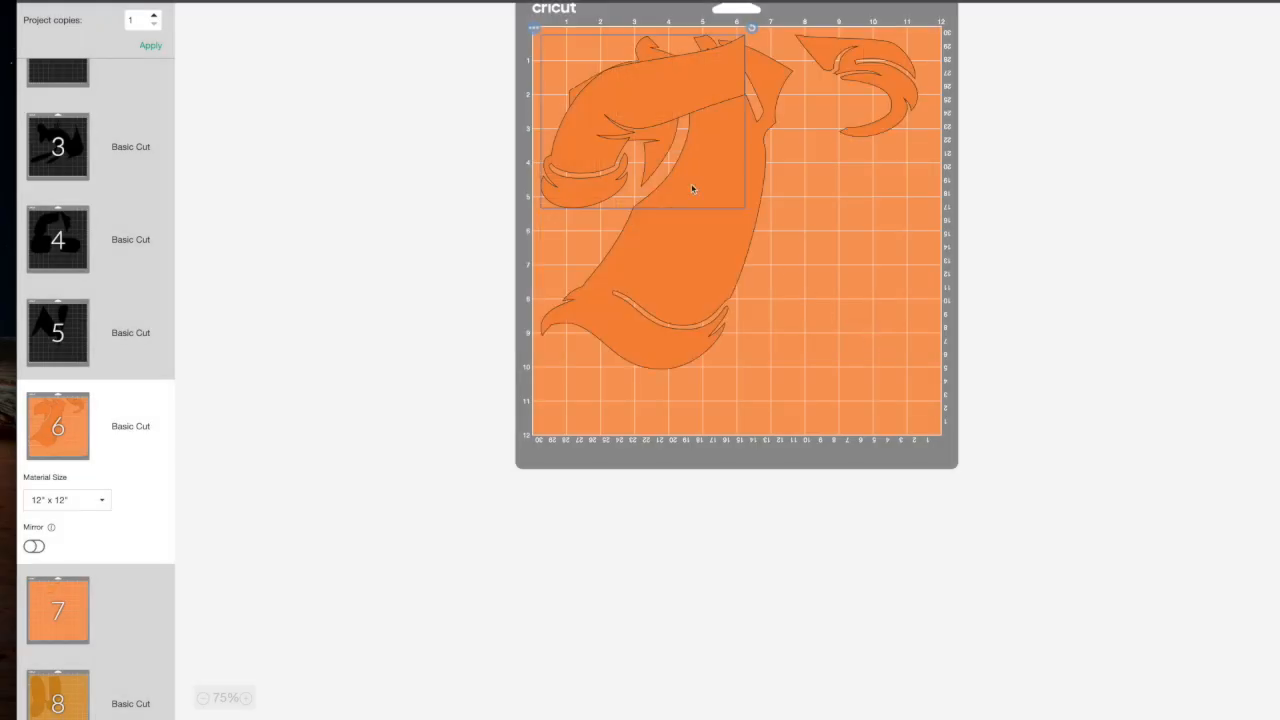
left_click_drag(691, 191, 846, 266)
left_click_drag(940, 192, 805, 150)
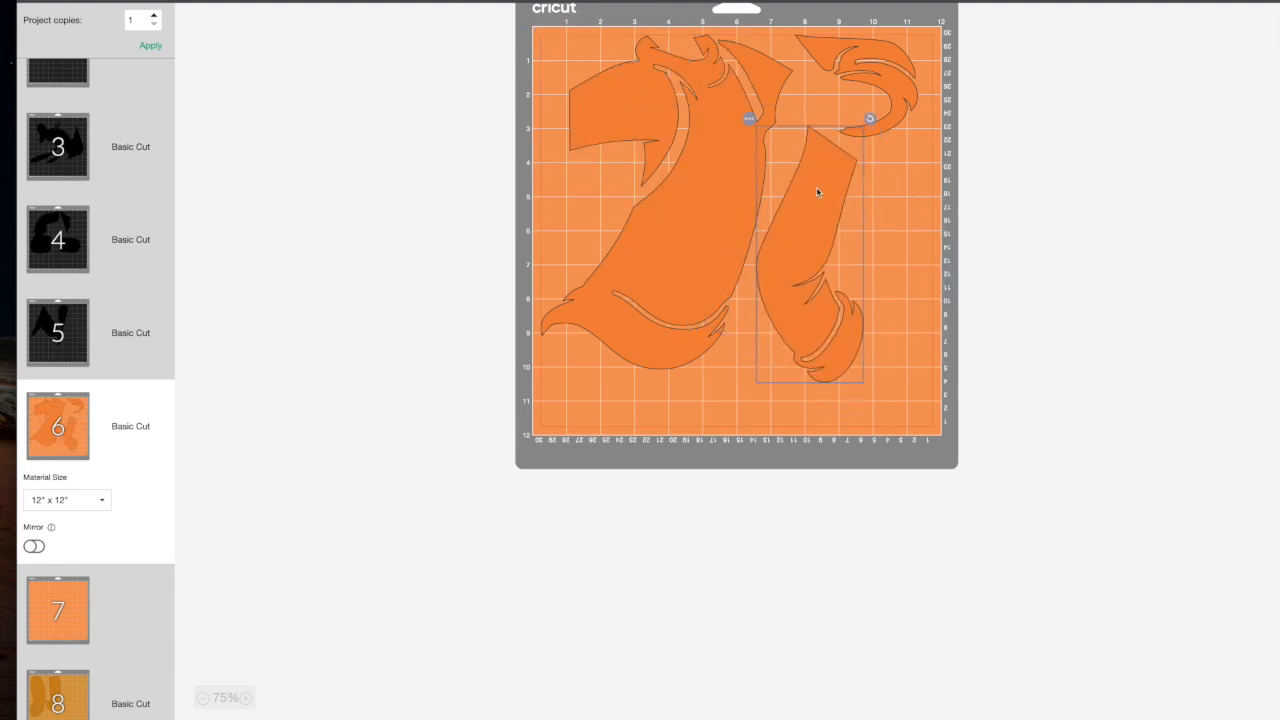
Review the list of prepared mats and inspect the black leg and shoe piece on mat 5.
scroll(95, 400, "down", 8)
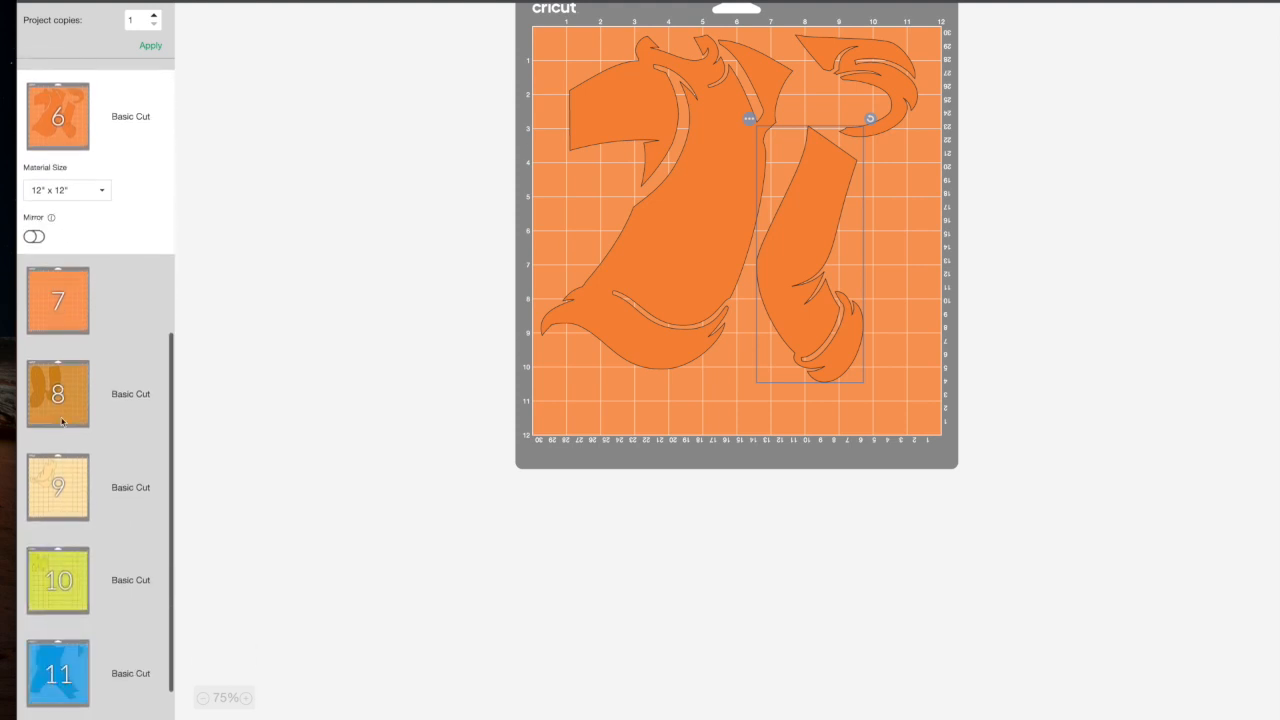
scroll(72, 330, "up", 8)
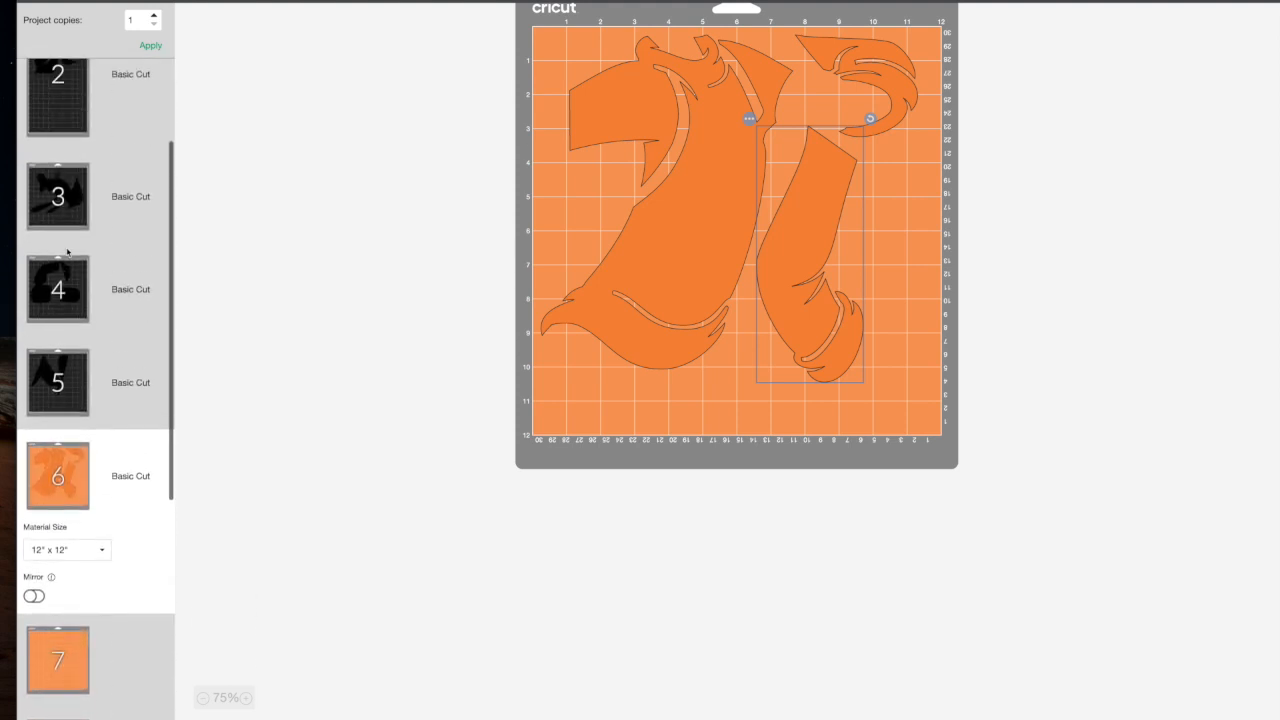
scroll(72, 330, "up", 1)
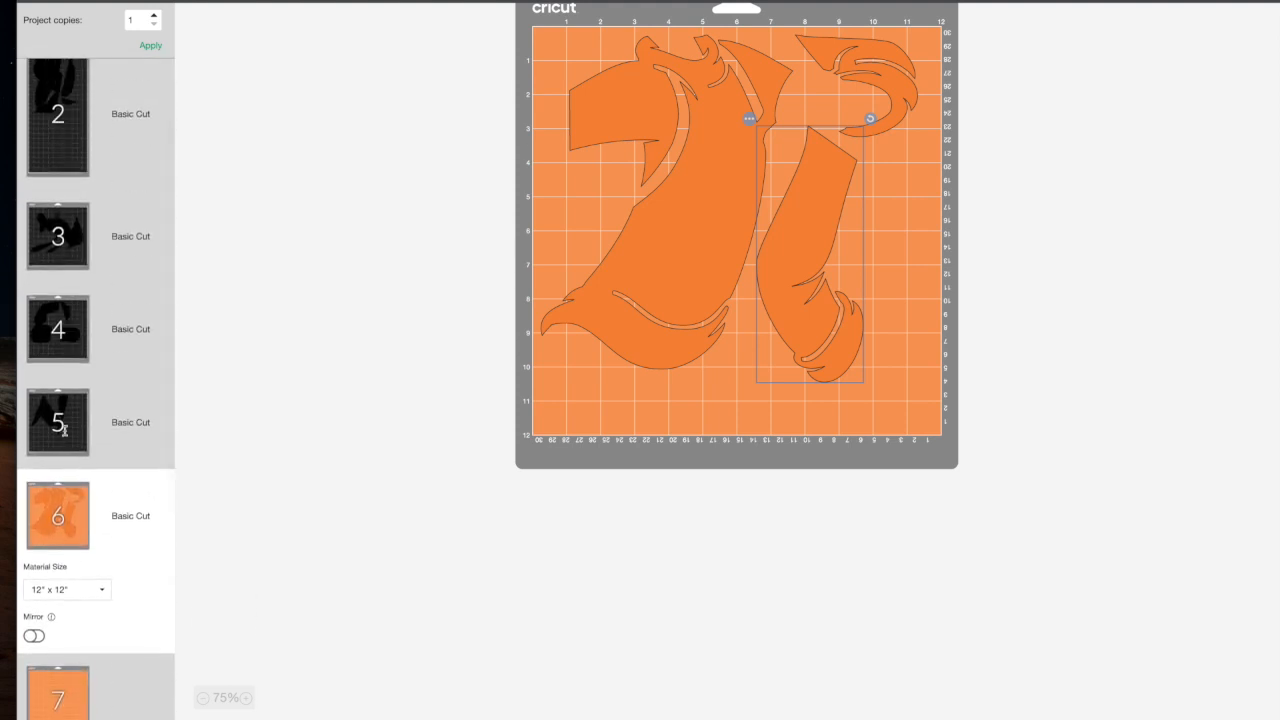
scroll(51, 172, "up", 3)
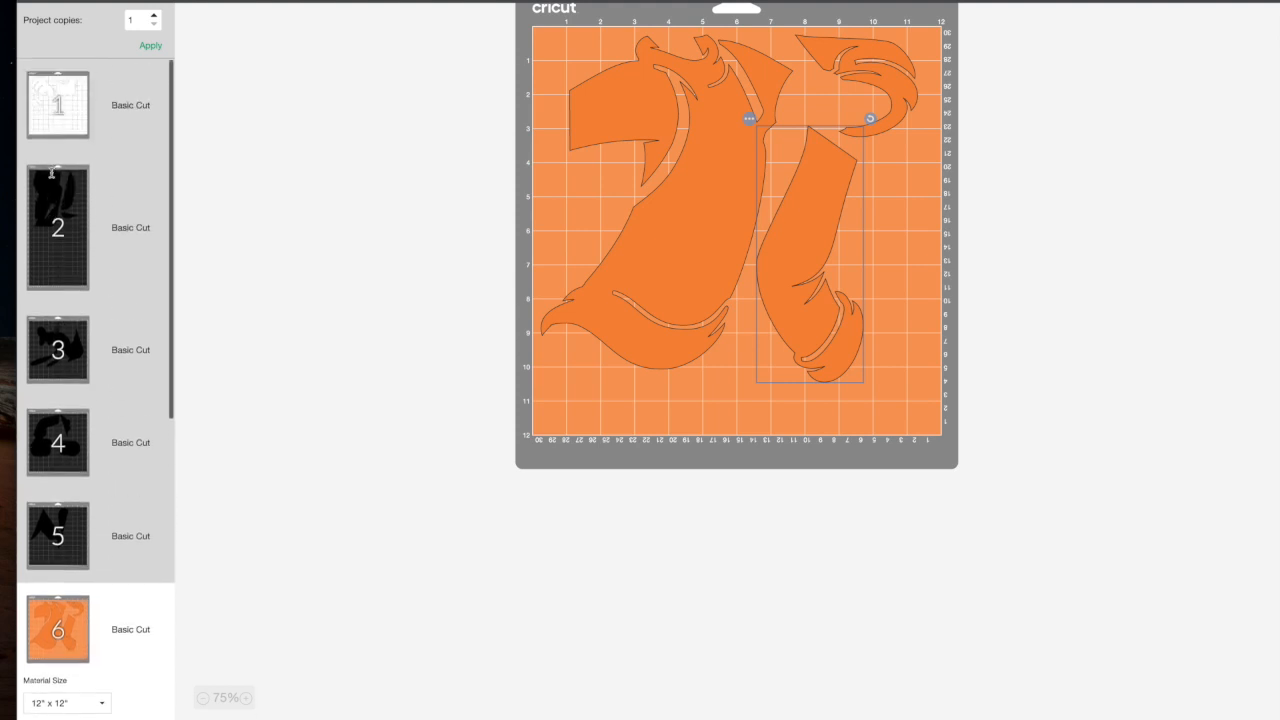
left_click(62, 521)
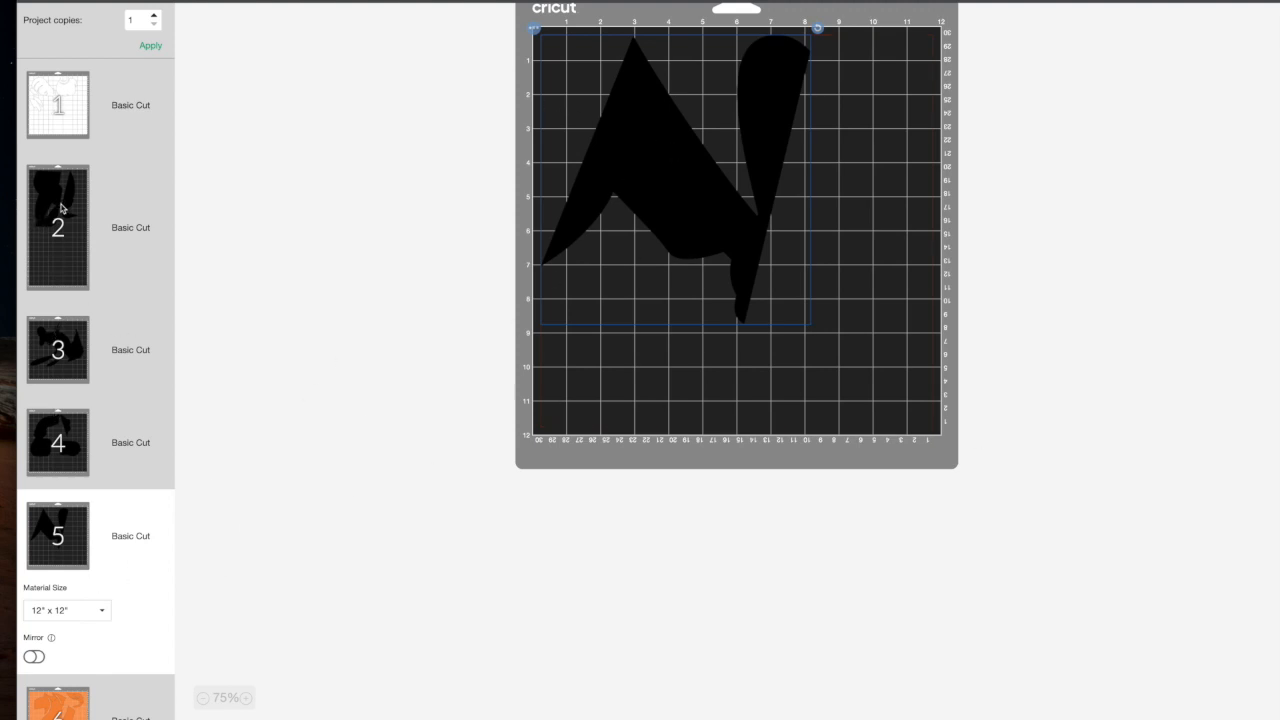
scroll(66, 666, "down", 3)
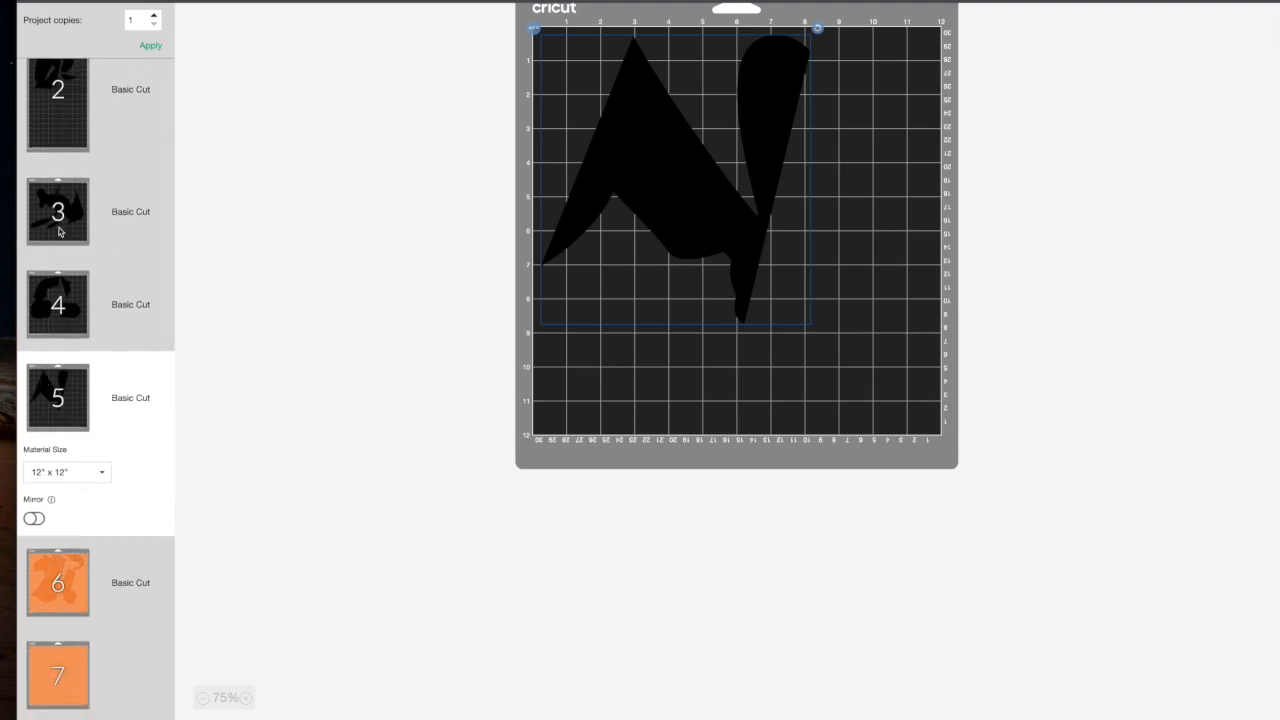
scroll(60, 540, "down", 4)
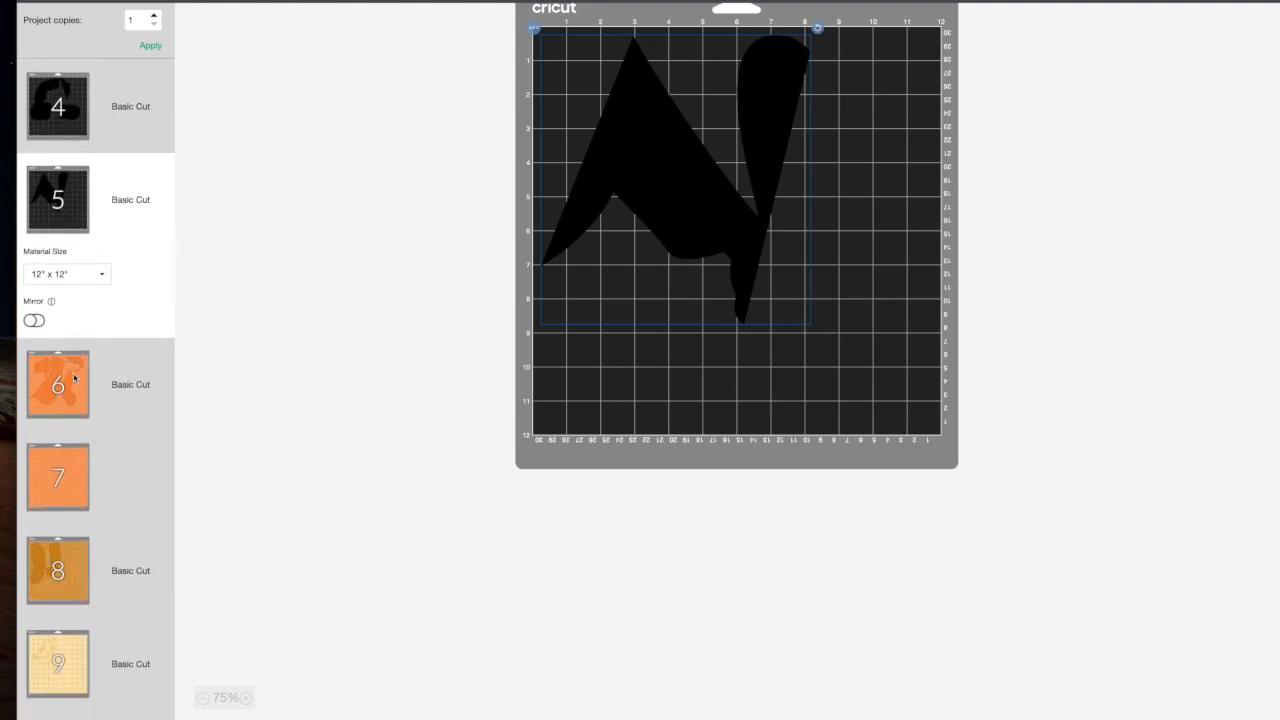
scroll(75, 377, "down", 5)
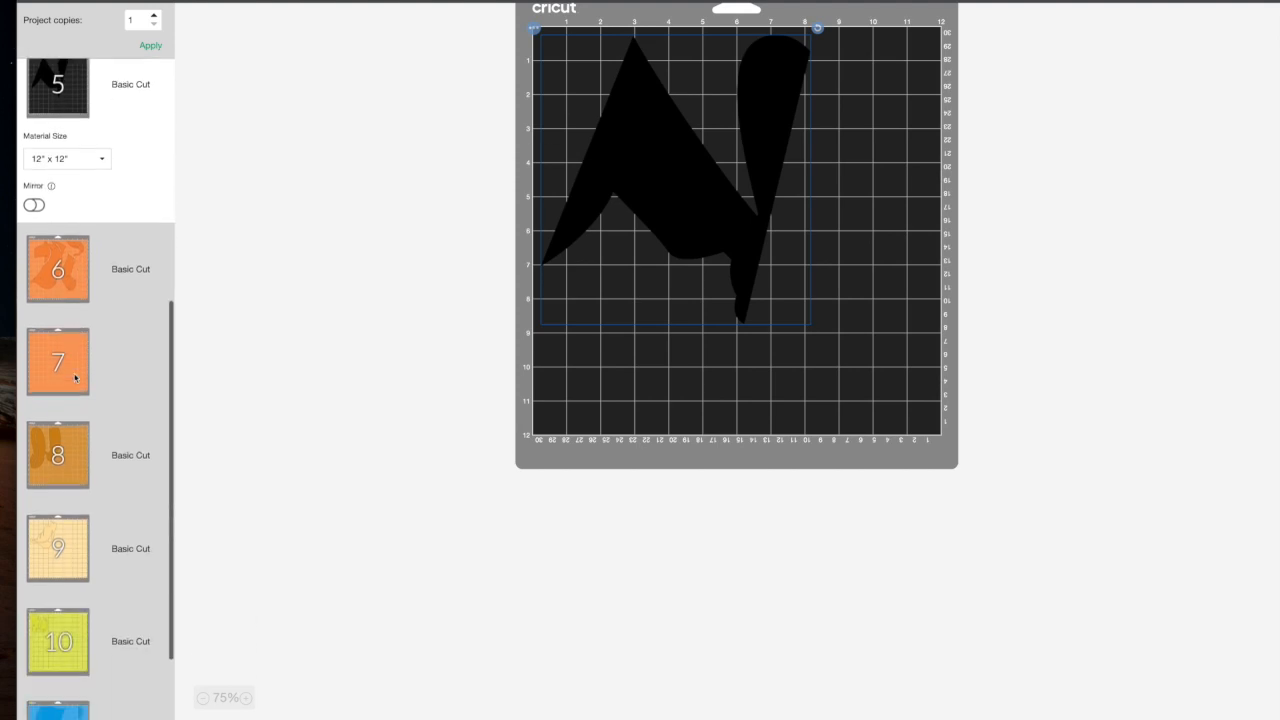